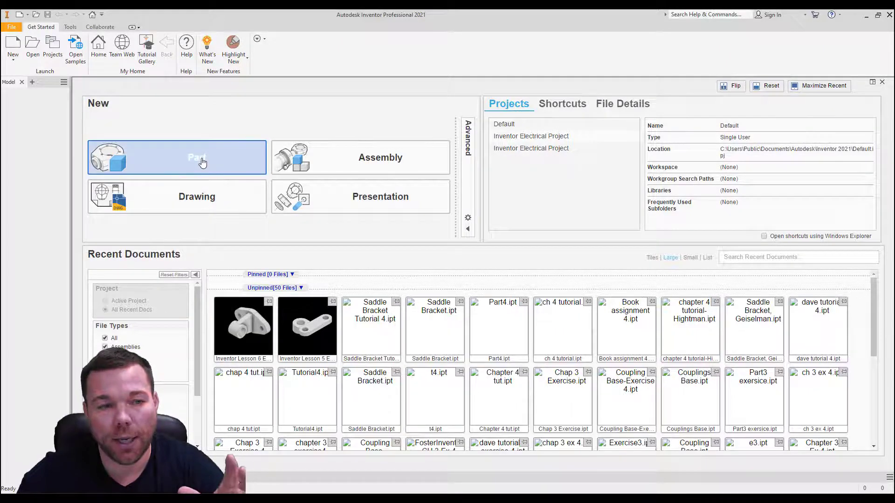
# Step: Create a new part with document units of millimeter and kilogram, and close it without saving changes
pyautogui.click(202, 161)
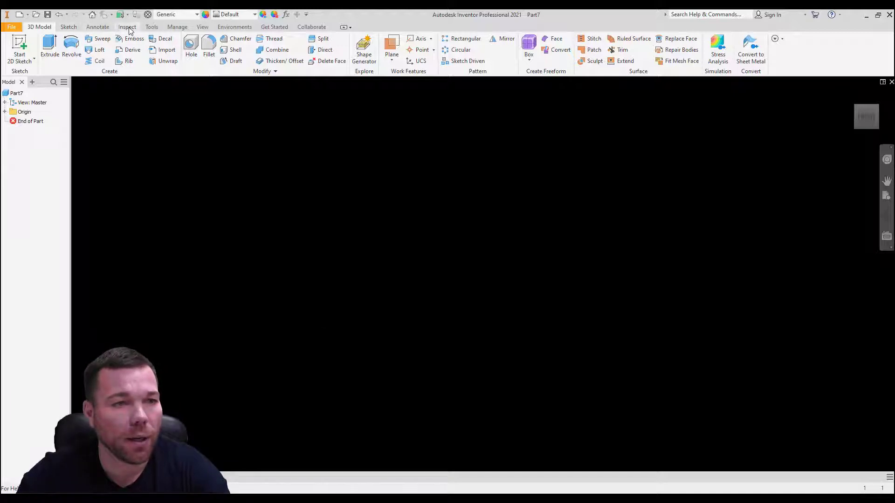
pyautogui.click(152, 27)
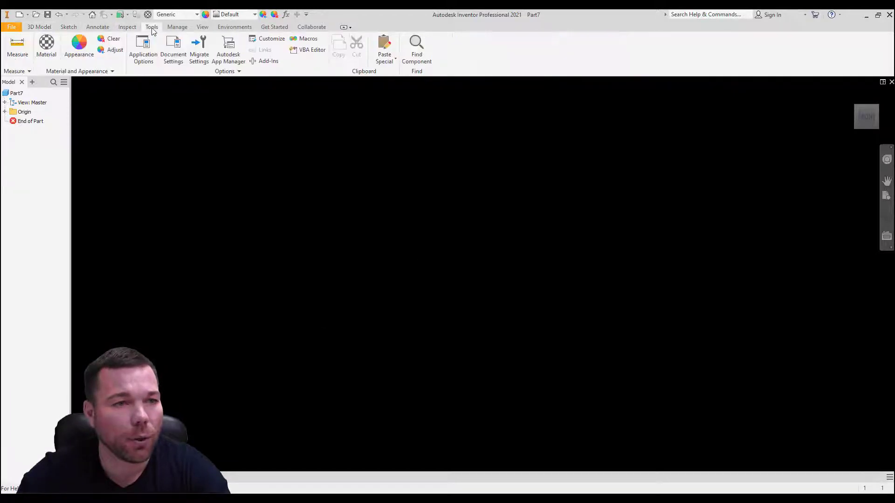
pyautogui.click(174, 47)
pyautogui.click(366, 132)
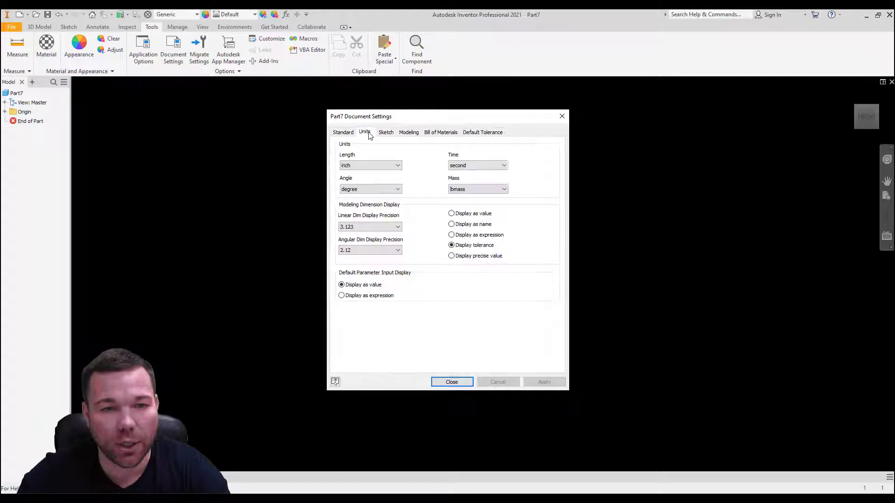
pyautogui.click(392, 167)
pyautogui.click(388, 192)
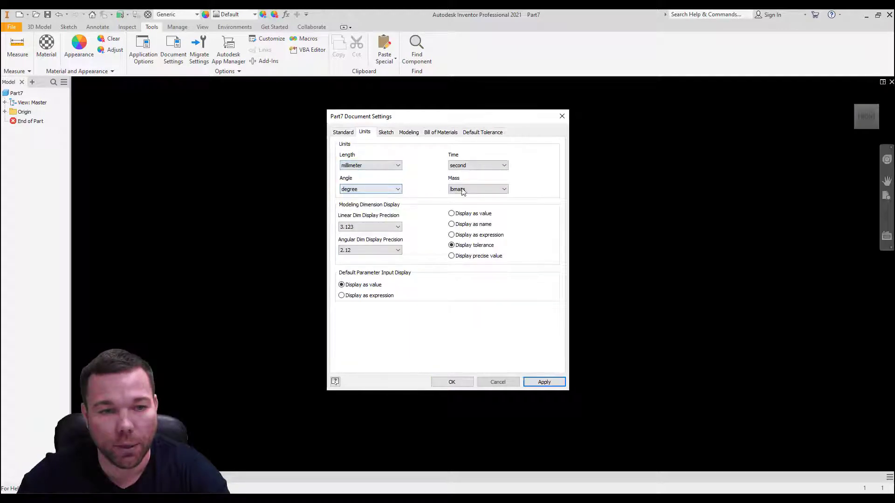
pyautogui.click(463, 189)
pyautogui.click(478, 200)
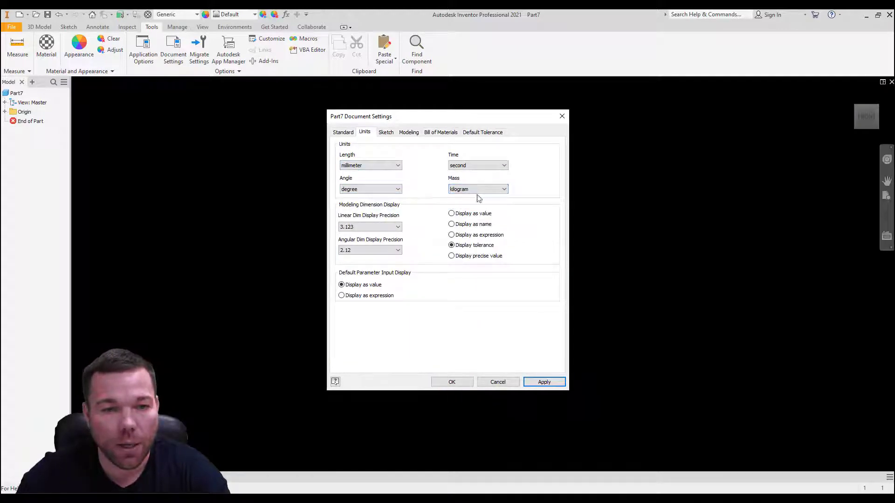
pyautogui.click(544, 383)
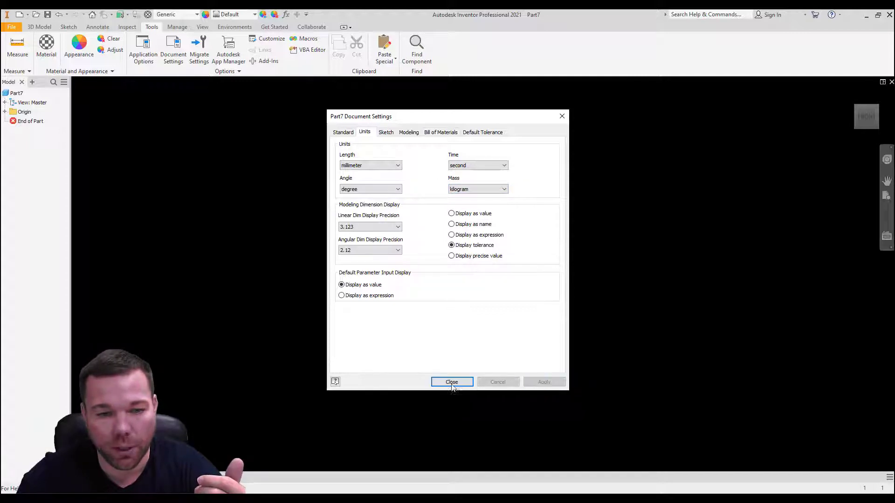
pyautogui.click(451, 382)
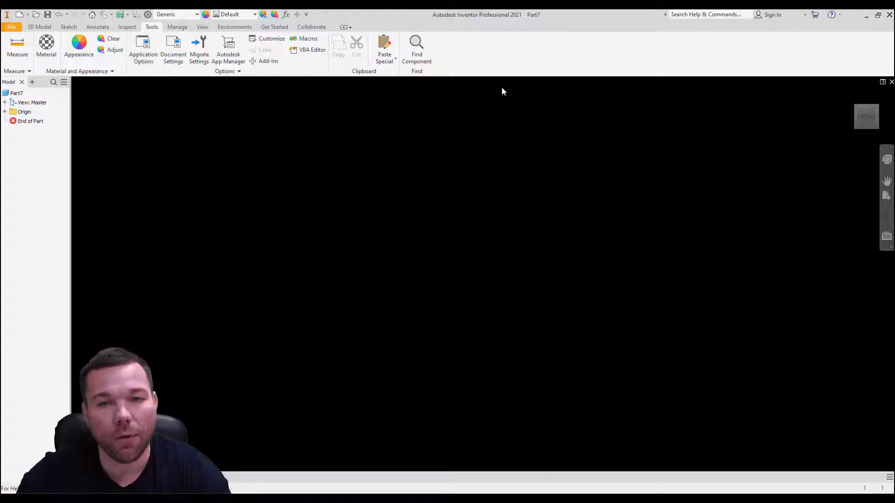
pyautogui.click(891, 82)
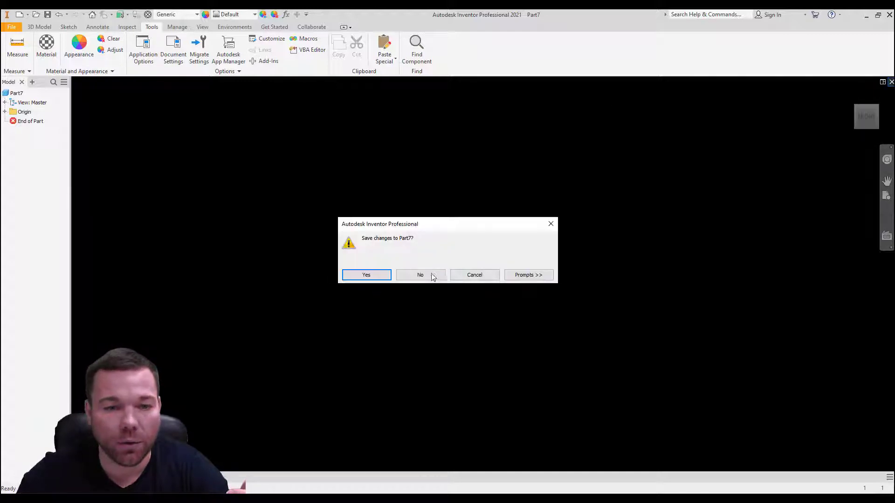
pyautogui.click(420, 275)
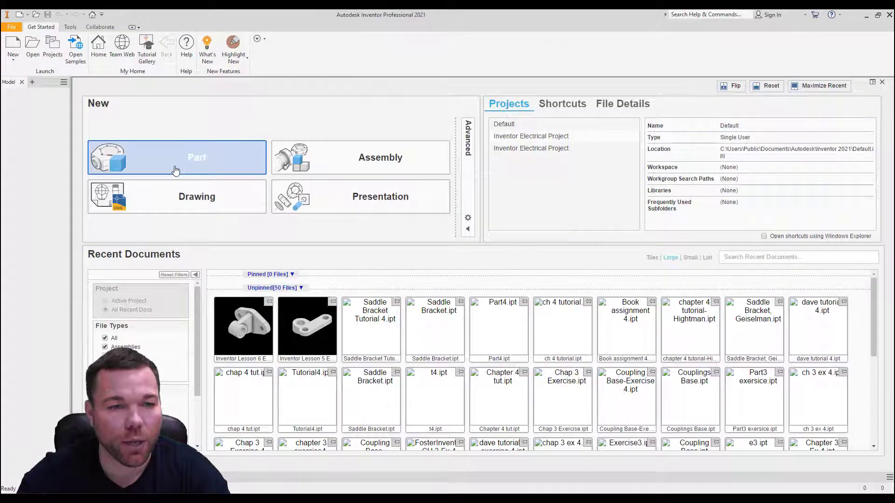
# Step: Create a new part from the metric Standard (mm).ipt template and check its document units
pyautogui.click(13, 58)
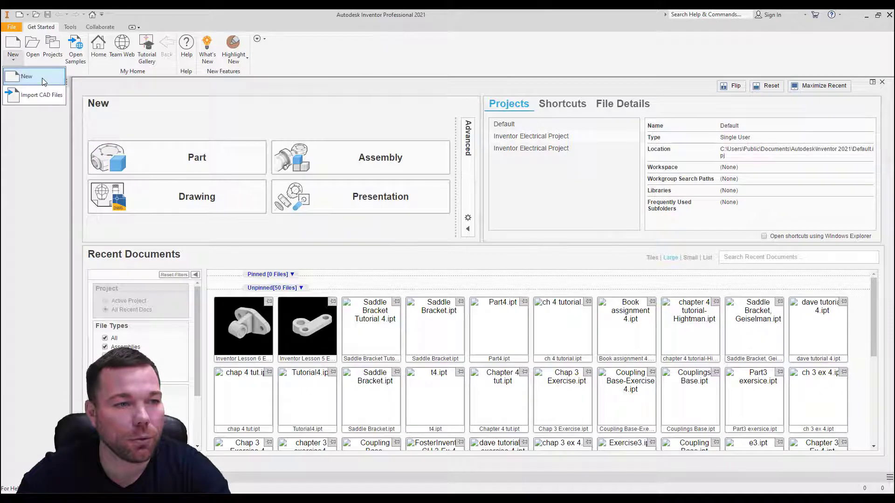
pyautogui.click(42, 81)
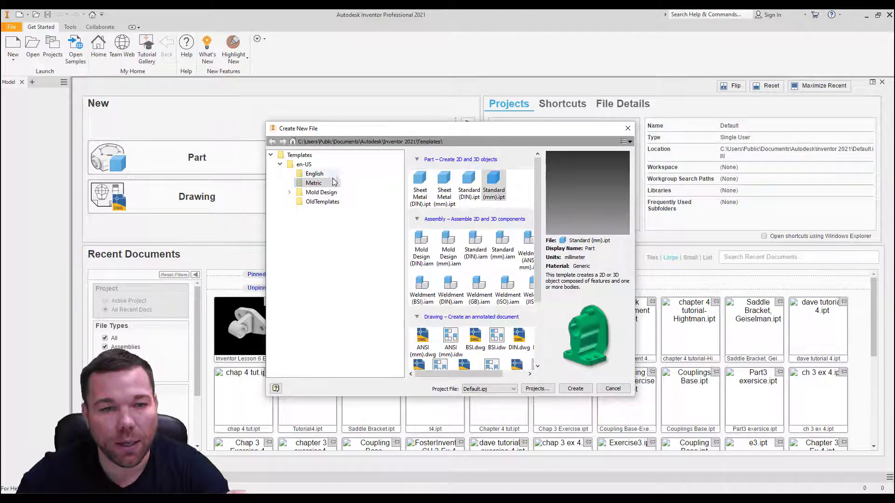
pyautogui.click(313, 175)
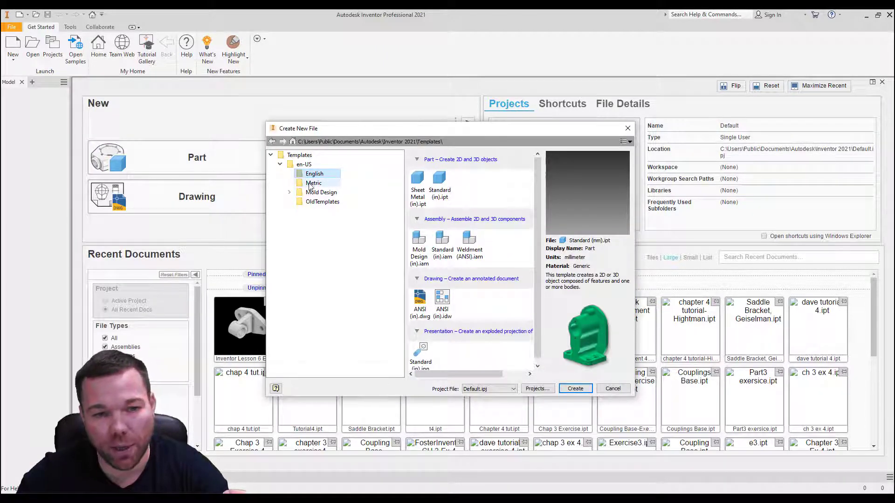
pyautogui.click(303, 165)
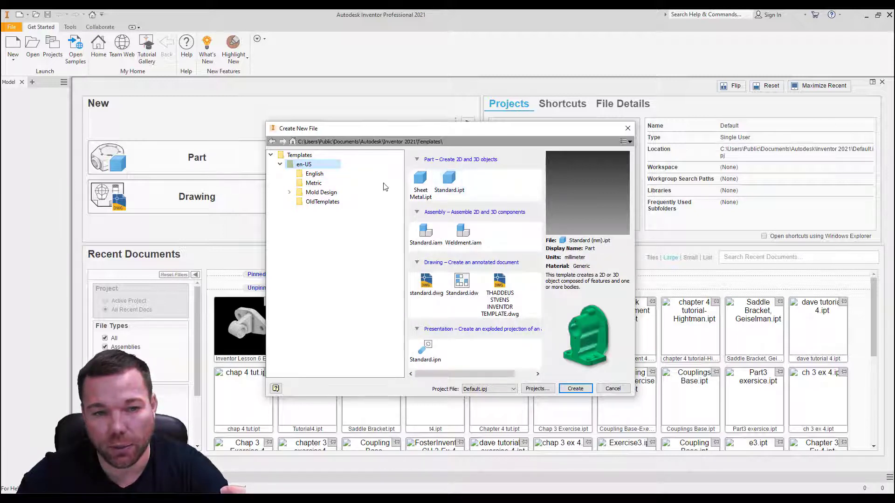
pyautogui.click(308, 183)
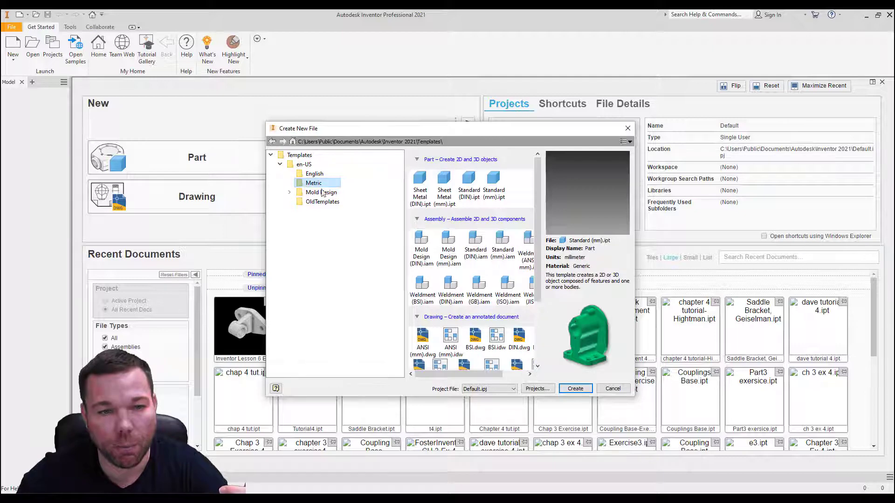
pyautogui.doubleClick(498, 195)
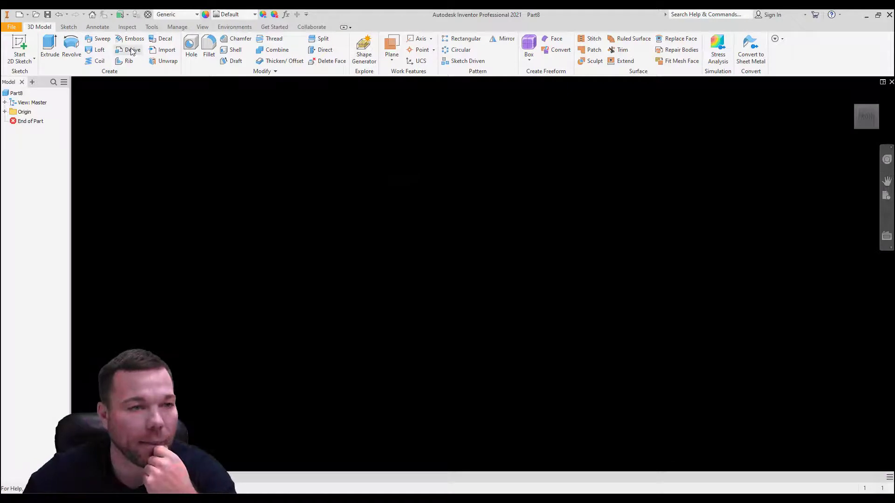
pyautogui.click(151, 27)
pyautogui.click(178, 48)
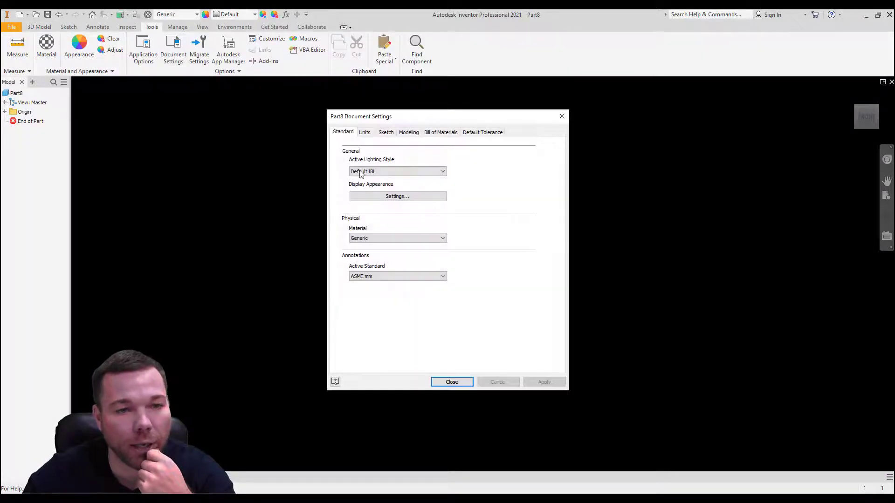
pyautogui.click(365, 132)
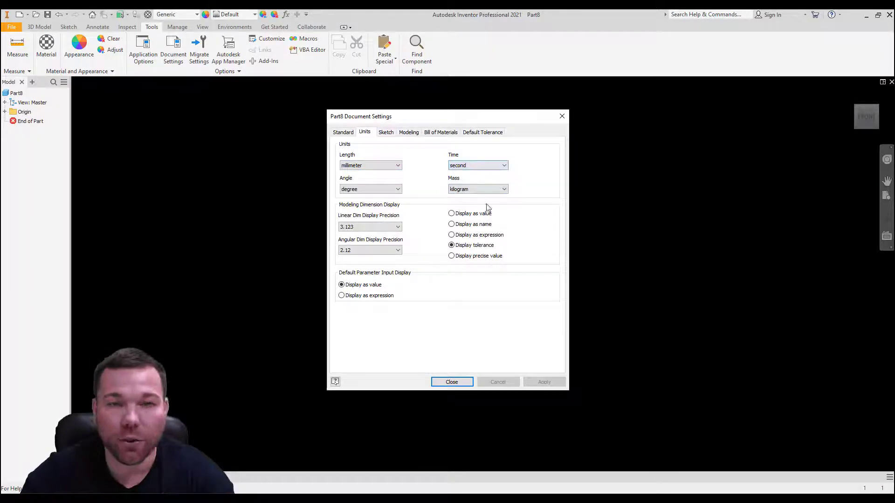
pyautogui.click(457, 382)
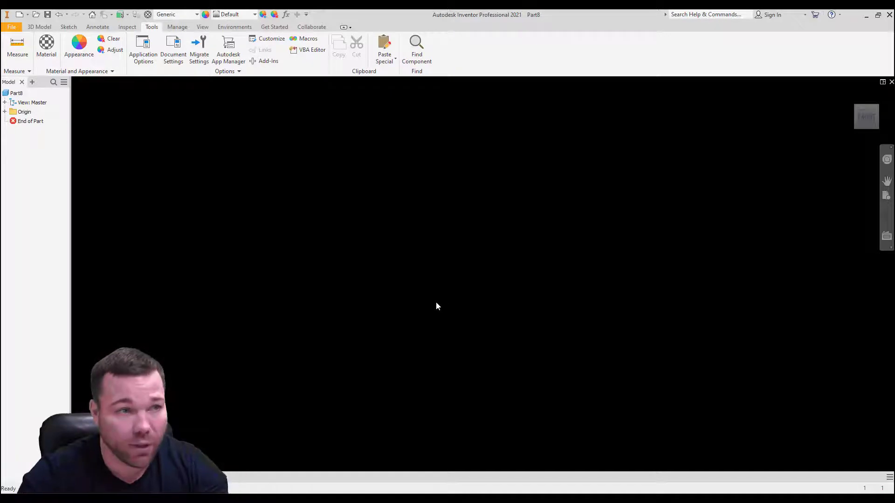
# Step: Start a 2D sketch on the front origin plane of the new part
pyautogui.click(68, 27)
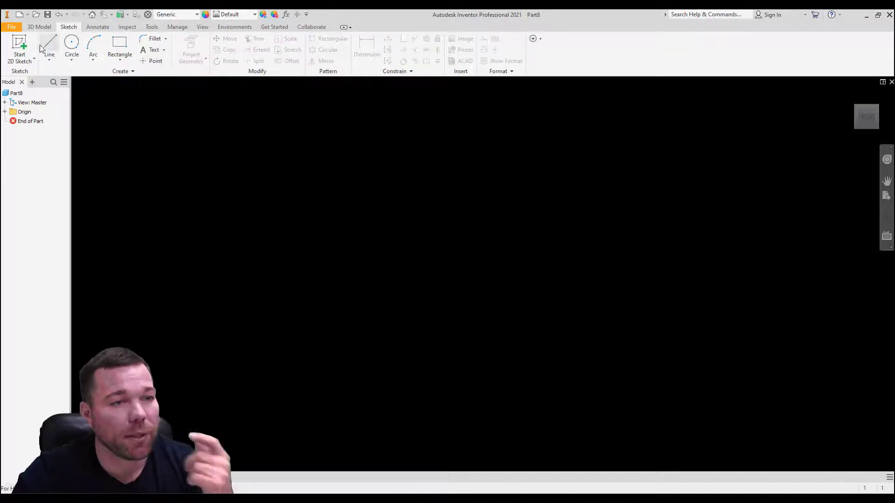
pyautogui.click(19, 47)
pyautogui.click(512, 228)
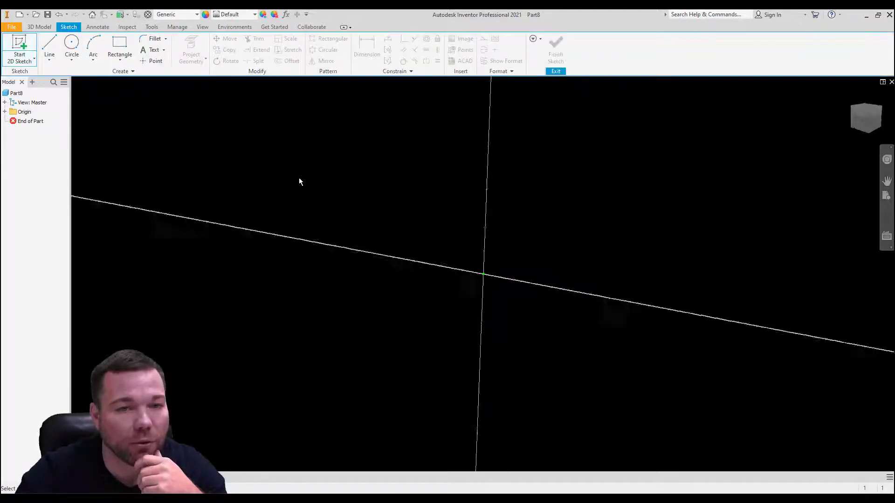
pyautogui.press('l')
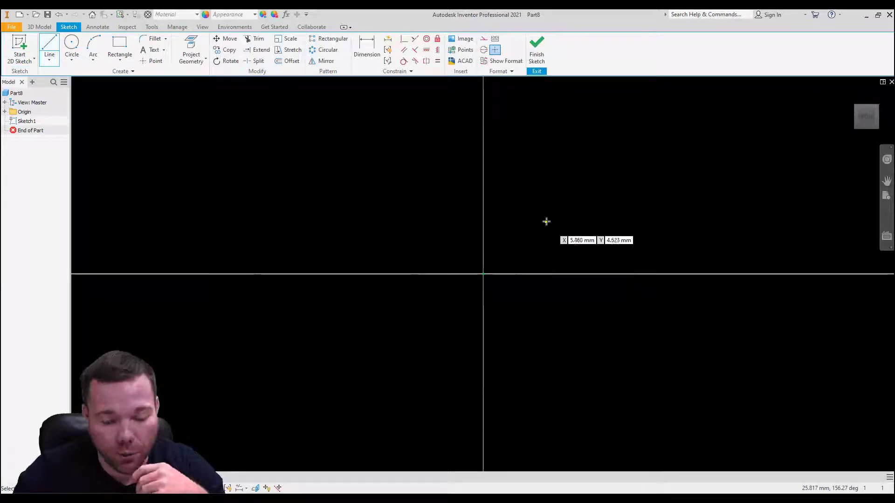
pyautogui.click(575, 166)
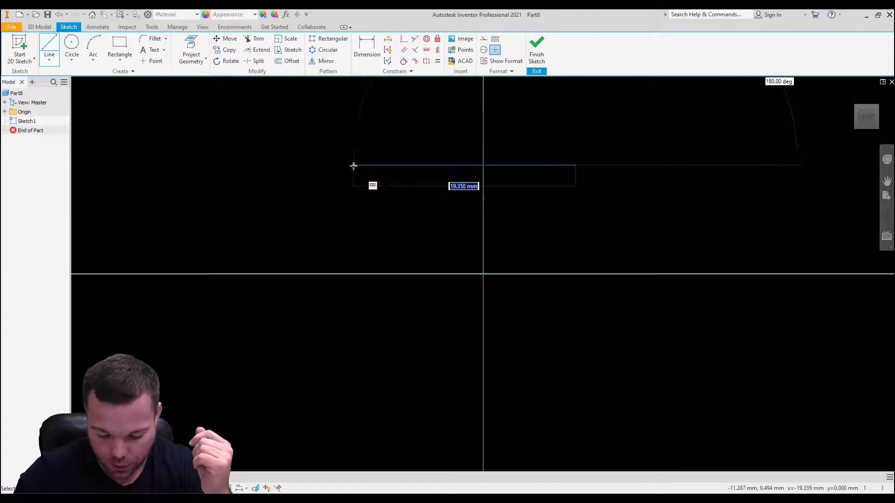
pyautogui.click(341, 163)
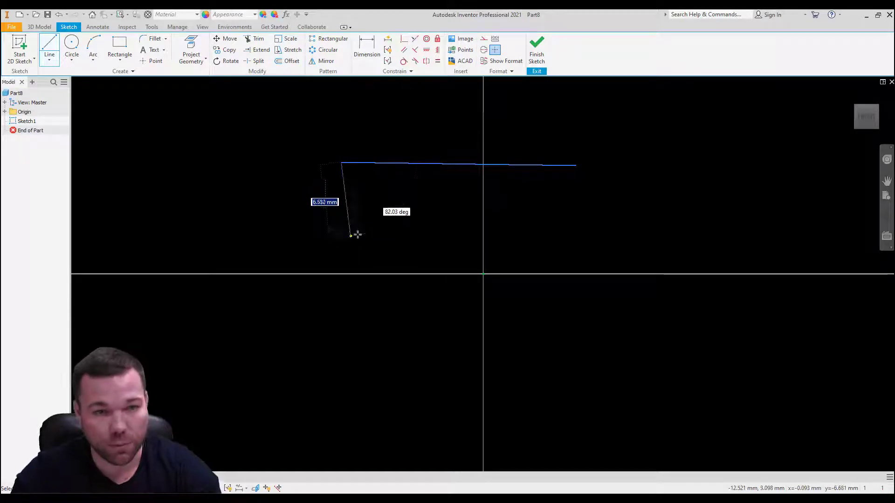
pyautogui.press('Escape')
pyautogui.click(441, 165)
pyautogui.press('Delete')
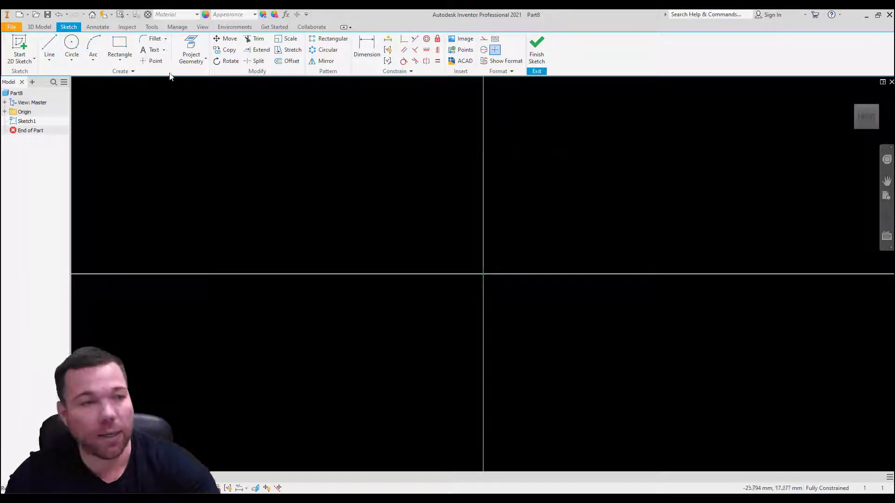
# Step: Sketch a horizontal line about 30 mm long above the origin, running from right to left across the vertical axis
pyautogui.click(49, 47)
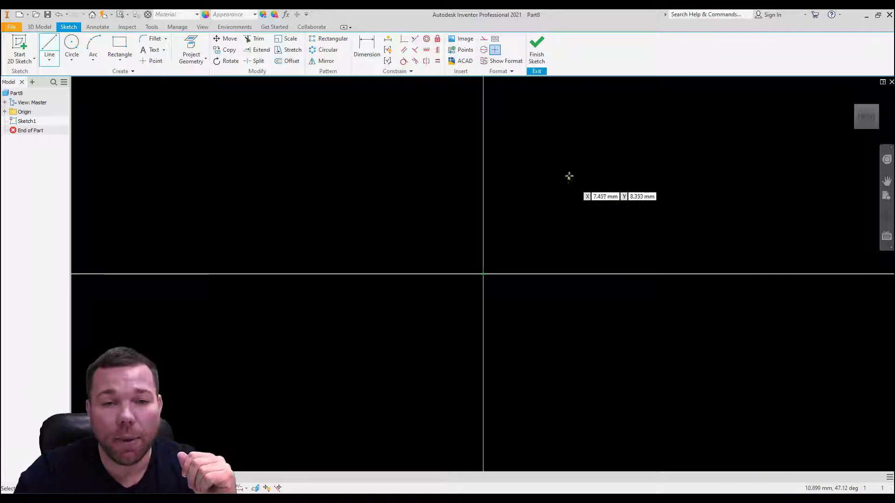
pyautogui.scroll(-2, 576, 181)
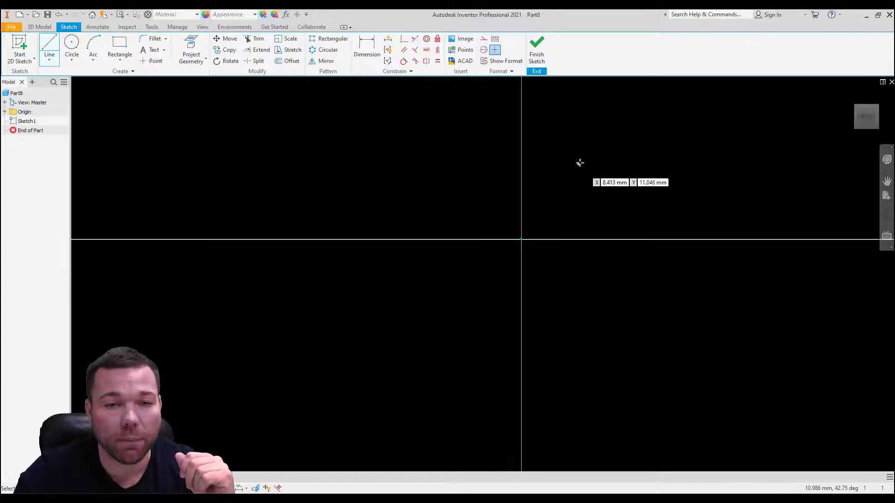
pyautogui.click(596, 146)
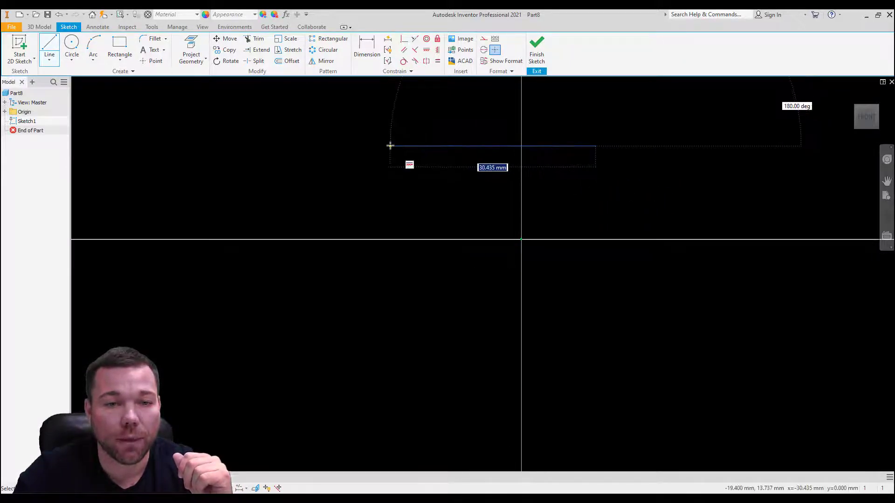
pyautogui.click(390, 146)
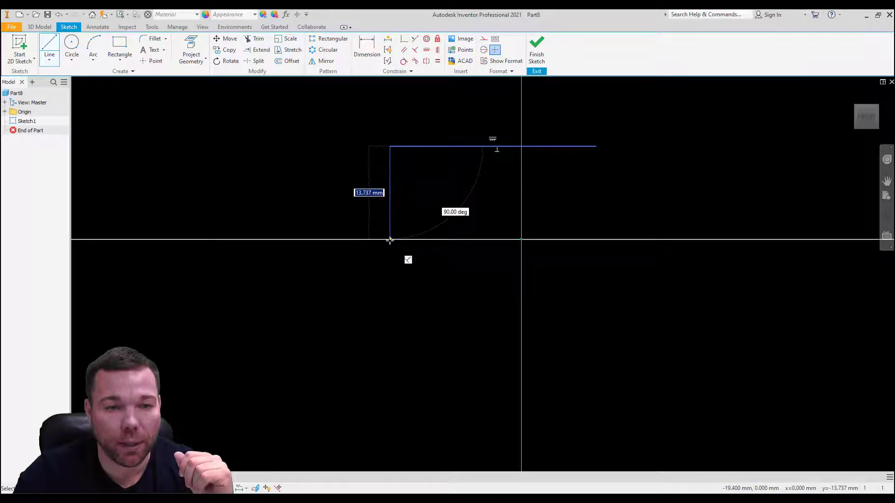
pyautogui.click(393, 207)
pyautogui.press('Escape')
pyautogui.click(390, 173)
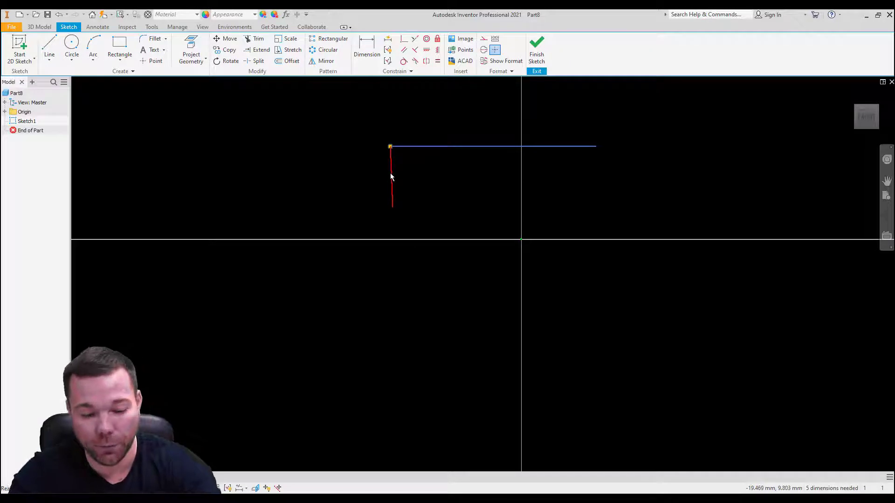
pyautogui.press('Delete')
# Step: Continue from the line's left end with connected lines about 8 mm down, 9.5 mm left, 13 mm down and 51 mm right
pyautogui.click(50, 45)
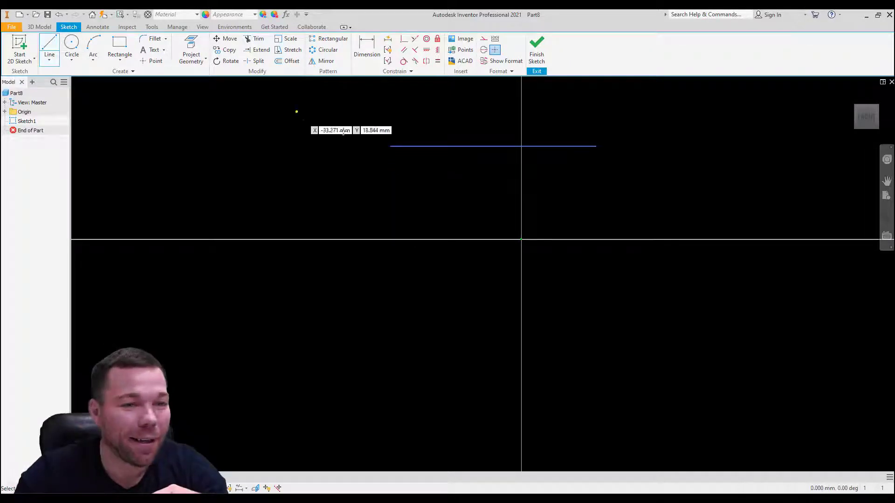
pyautogui.click(390, 146)
pyautogui.click(390, 200)
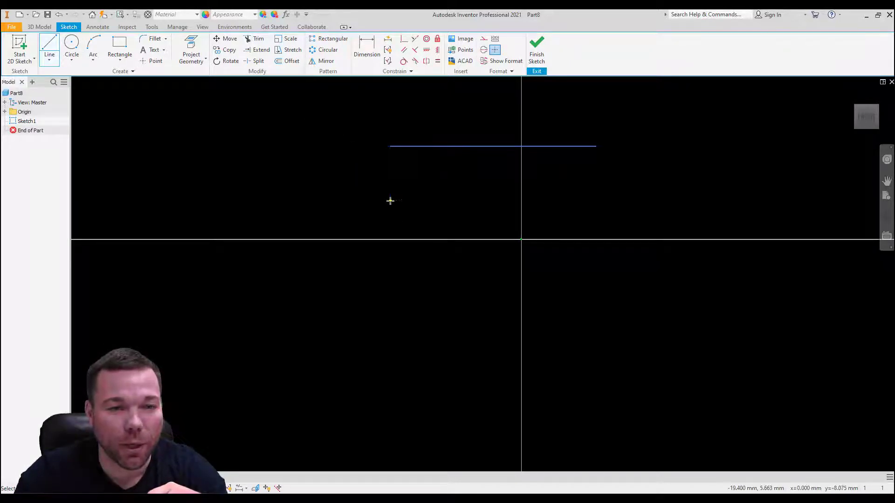
pyautogui.click(326, 206)
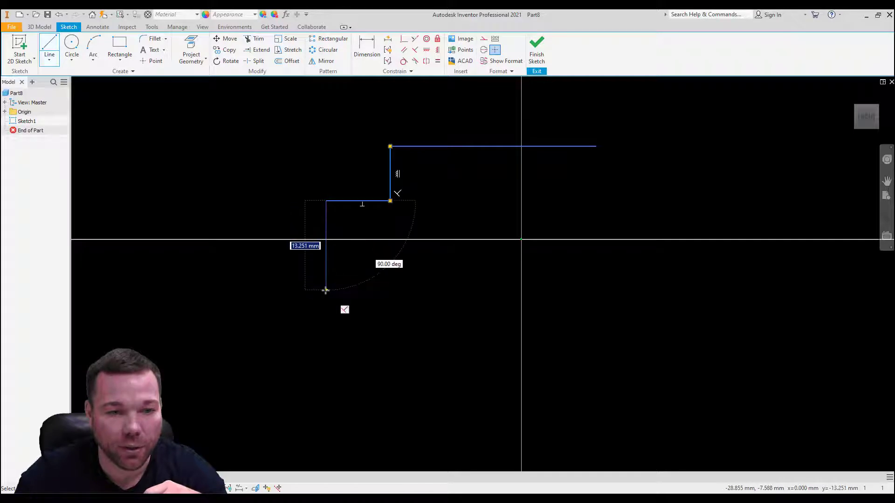
pyautogui.click(326, 291)
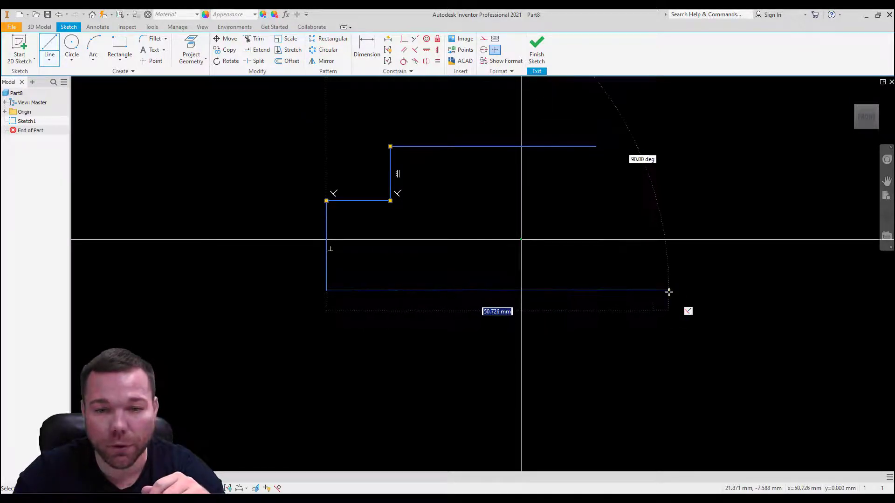
pyautogui.click(670, 291)
pyautogui.press('Escape')
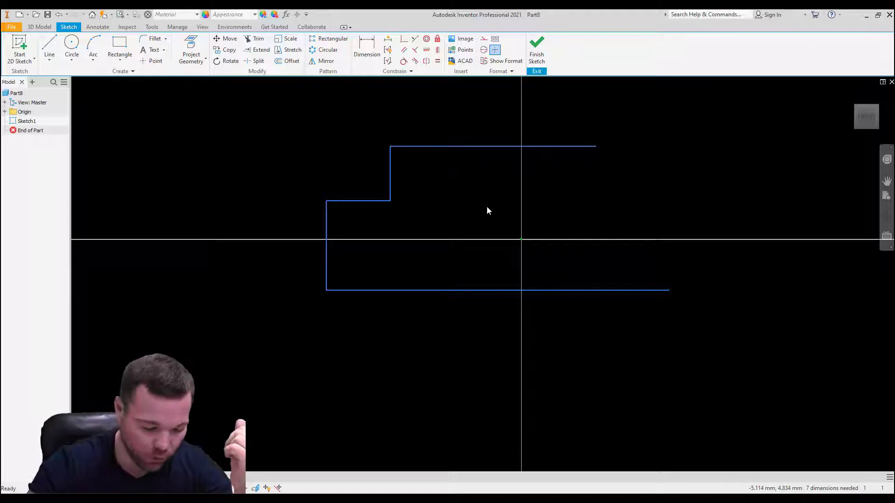
# Step: Draw a circle beyond the top line's right end, centred about 20.8 mm right of and 10.5 mm above the origin
pyautogui.click(72, 47)
pyautogui.click(660, 169)
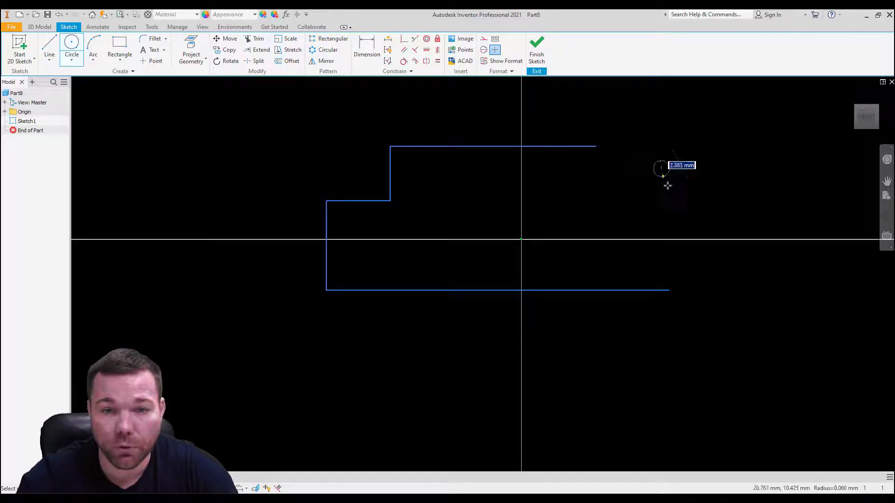
pyautogui.click(687, 214)
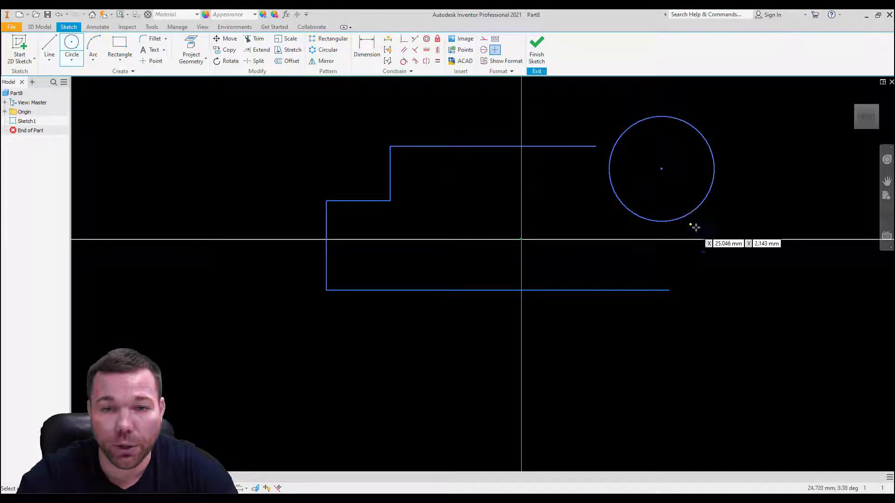
# Step: Draw a slanted line about 24 mm long from the circle's right side down to the bottom line
pyautogui.click(55, 48)
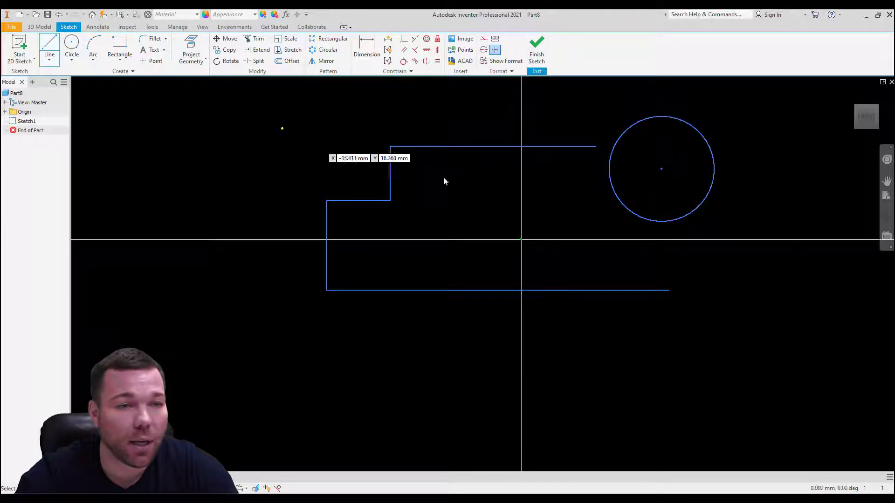
pyautogui.click(707, 142)
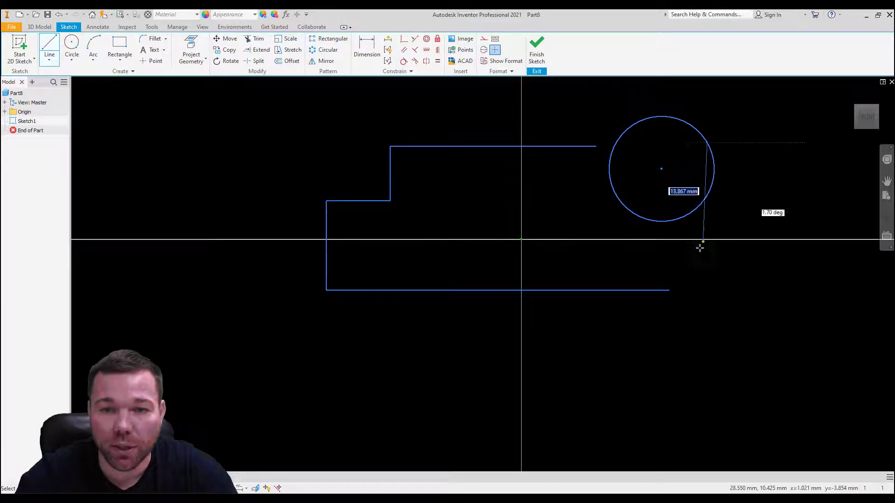
pyautogui.doubleClick(646, 291)
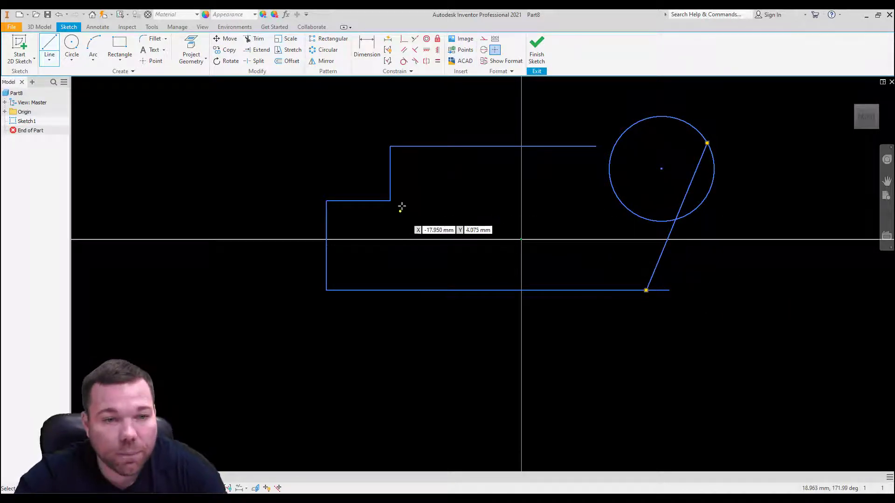
pyautogui.press('Escape')
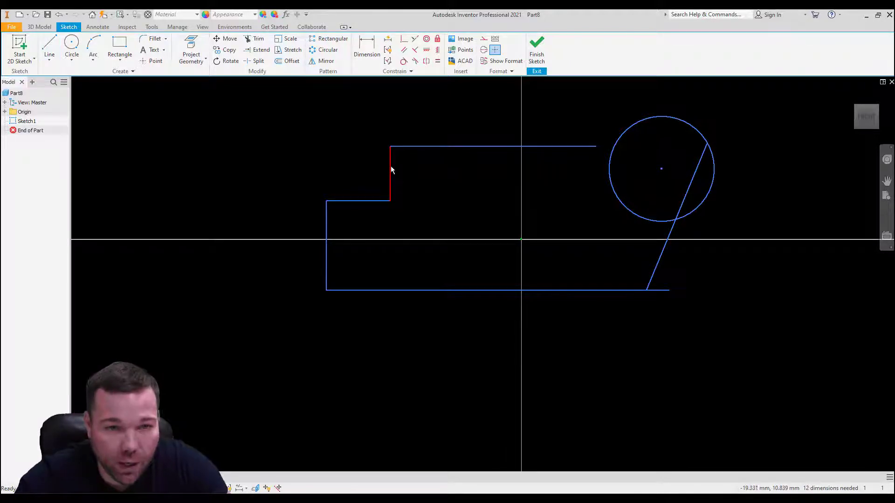
# Step: Reshape the profile's left side so its upper part overhangs the lower vertical edge, and make the slanted line tangent to the circle
pyautogui.moveTo(389, 167); pyautogui.dragTo(400, 237)
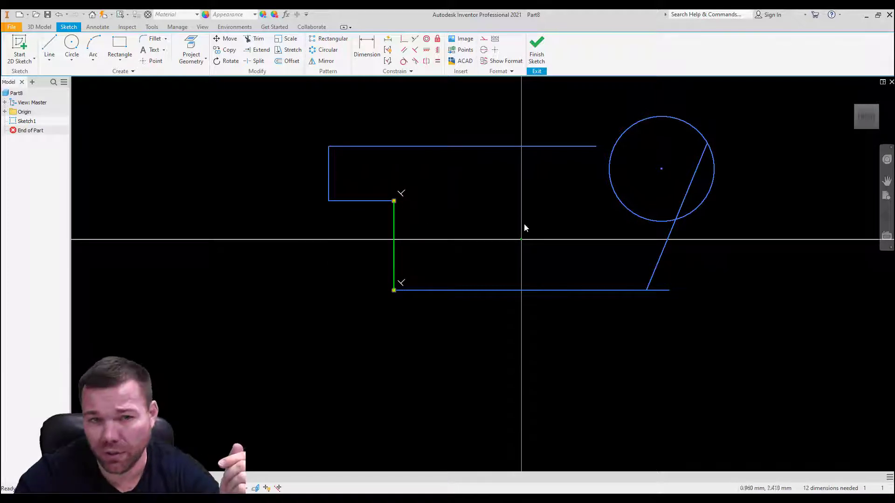
pyautogui.click(402, 62)
pyautogui.click(707, 141)
pyautogui.click(709, 154)
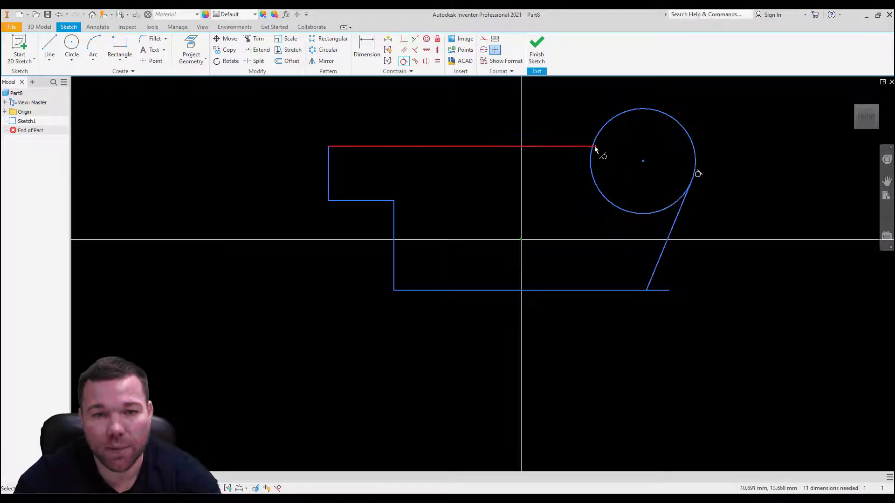
pyautogui.press('Escape')
# Step: Shorten the top line clear of the circle, and make the slanted line's lower end coincident with the bottom line's right end
pyautogui.moveTo(595, 147); pyautogui.dragTo(574, 147)
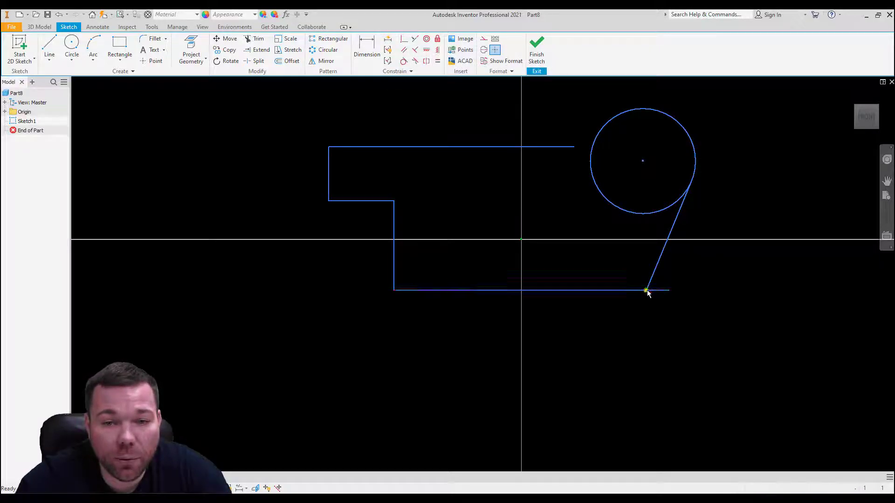
pyautogui.moveTo(646, 290); pyautogui.dragTo(680, 292)
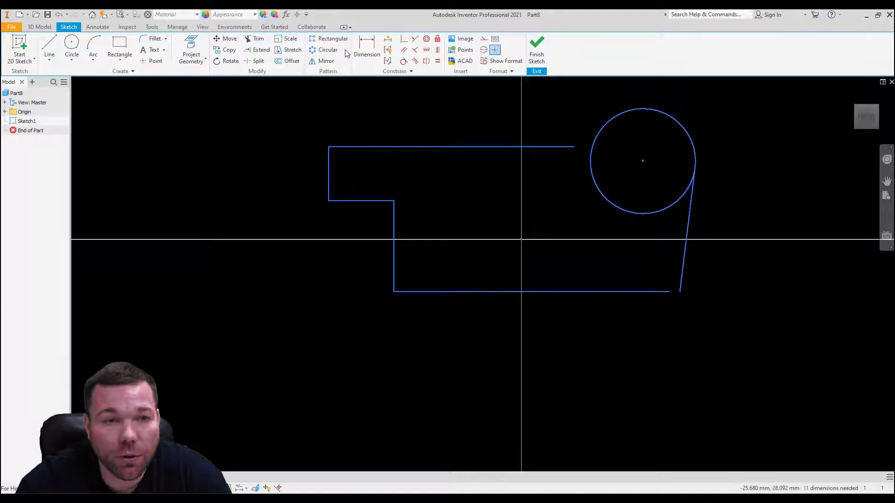
pyautogui.click(403, 39)
pyautogui.click(680, 294)
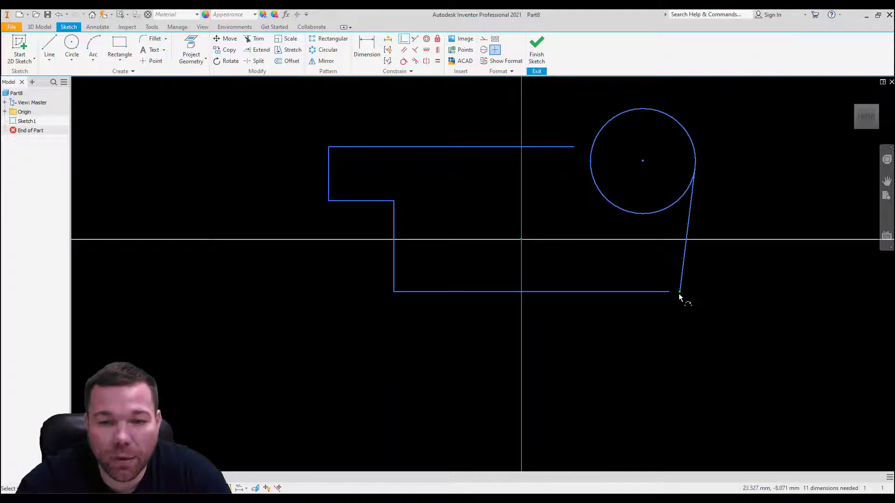
pyautogui.click(670, 292)
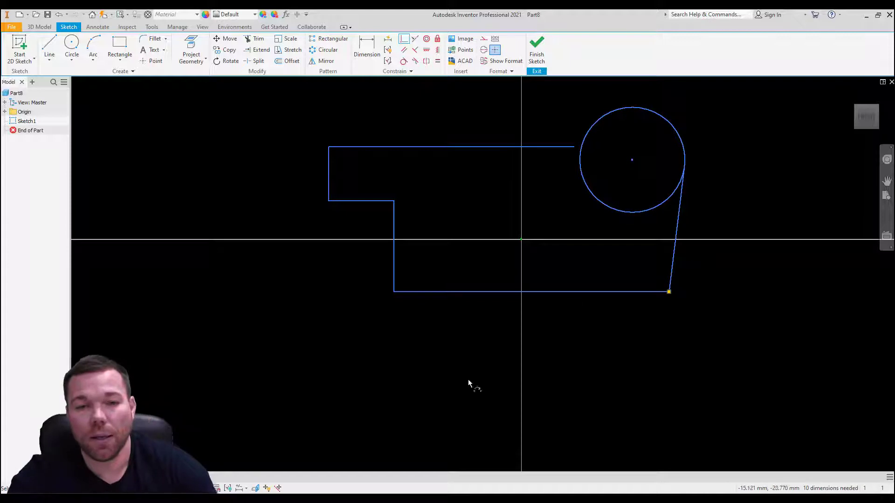
pyautogui.press('Escape')
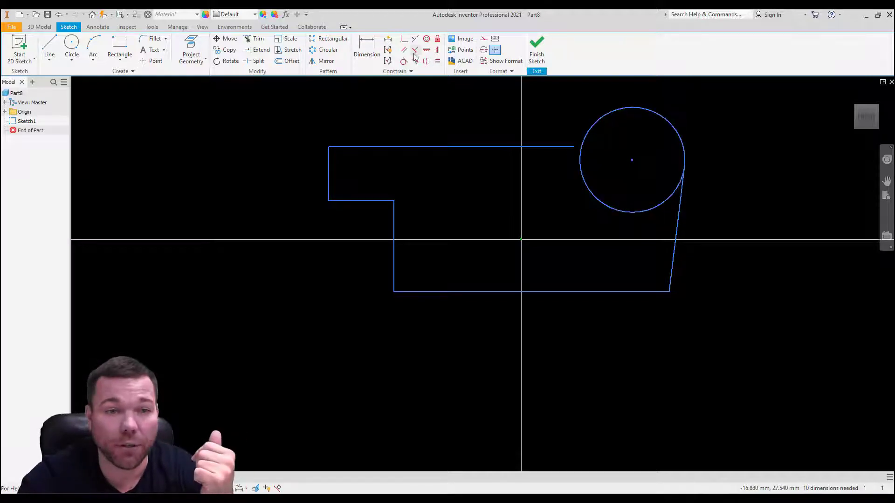
# Step: Try extending the top line across to the far side of the circle, and undo that extension
pyautogui.click(257, 50)
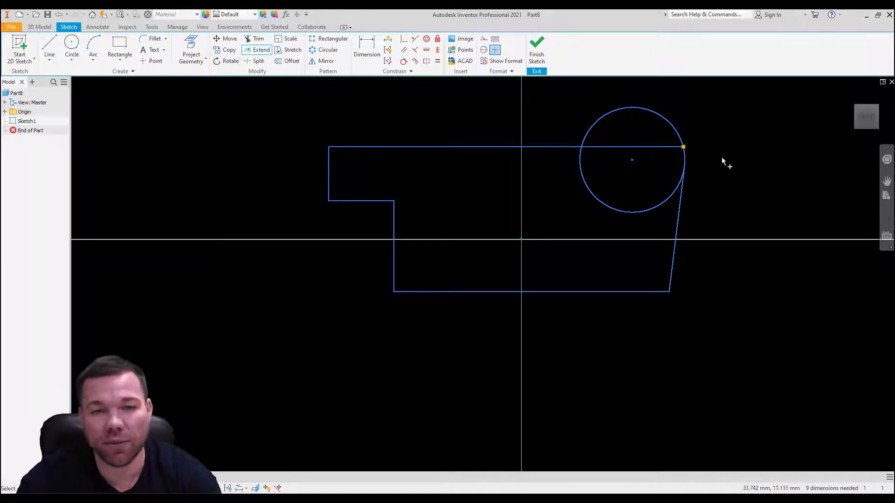
pyautogui.press('Escape')
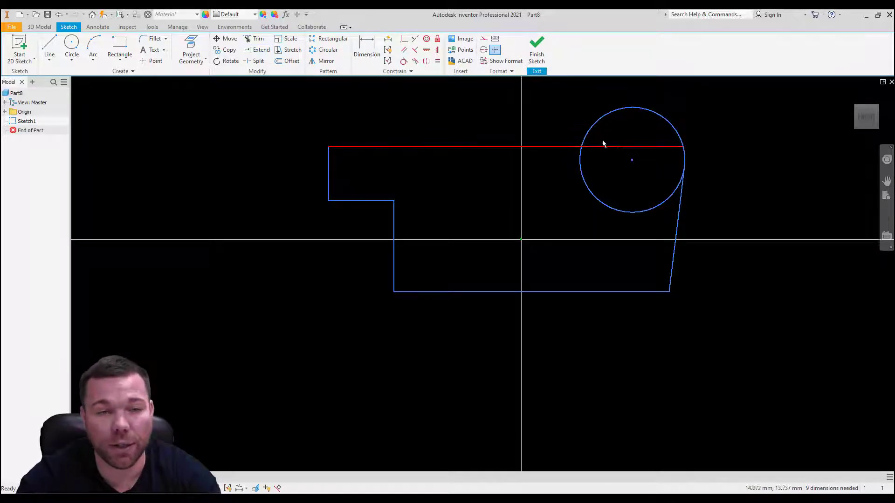
pyautogui.hotkey('ctrl', 'z')
pyautogui.click(62, 12)
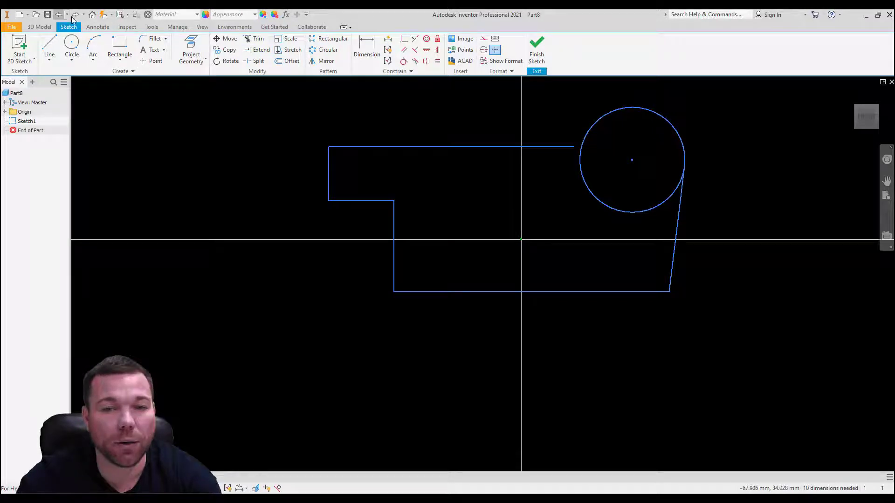
# Step: Extend the top line's right end to the near side of the circle
pyautogui.press('Return')
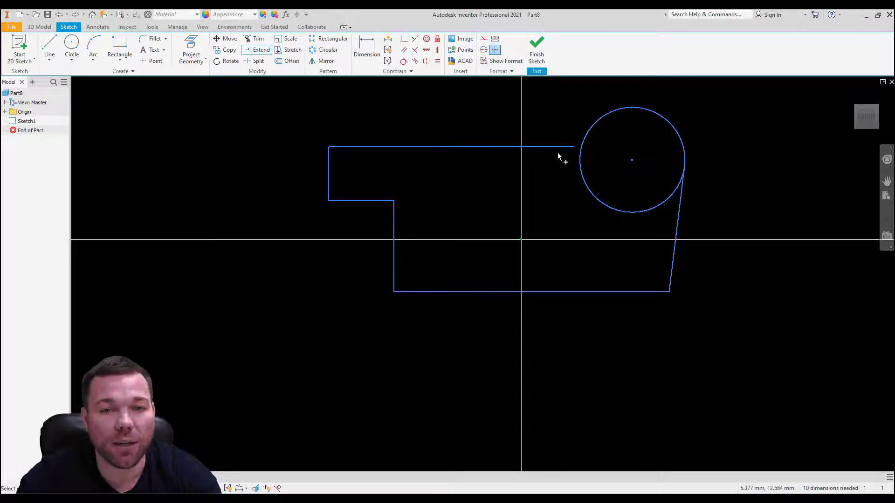
pyautogui.click(557, 148)
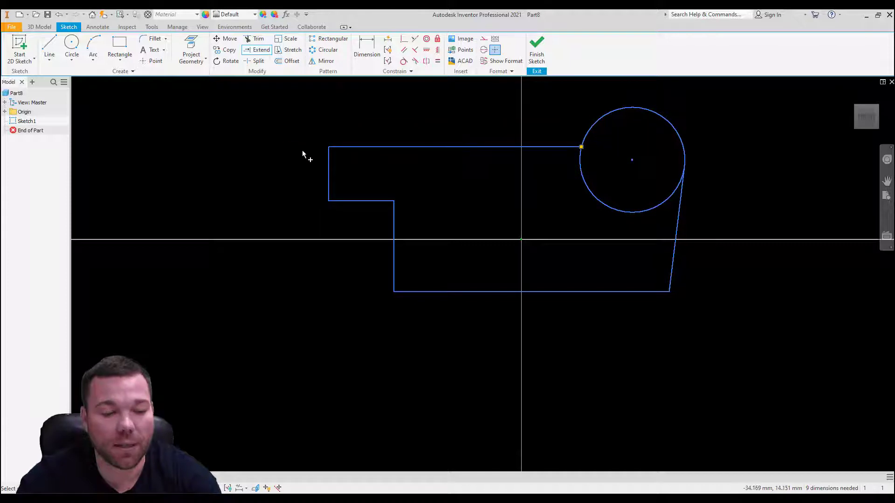
pyautogui.press('Escape')
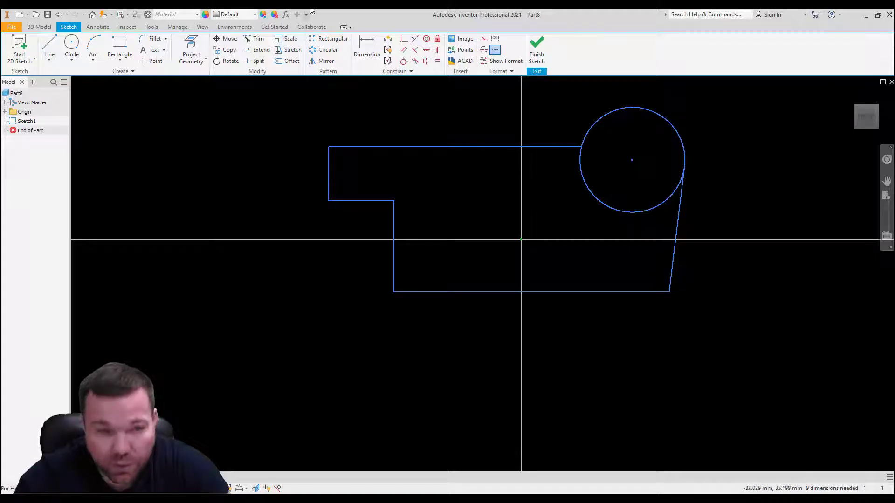
# Step: Dimension the horizontal distance from the upper left vertical edge to the circle's centre as 22.553 mm
pyautogui.click(366, 47)
pyautogui.click(326, 160)
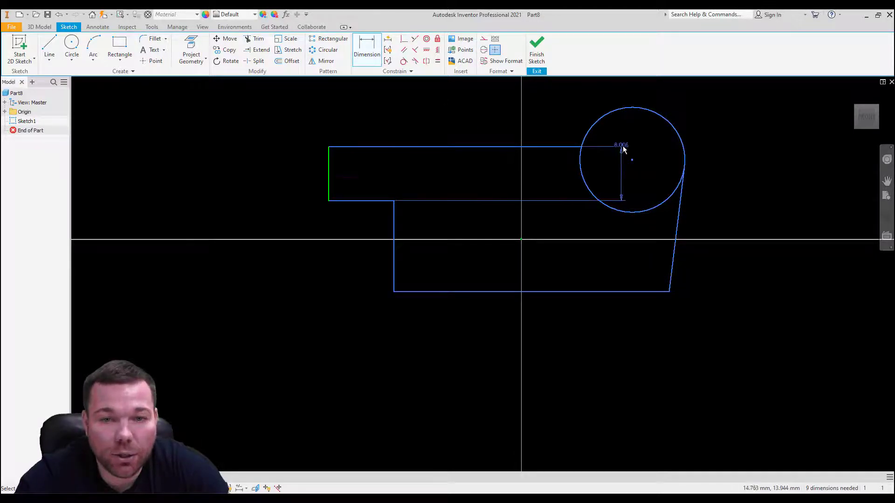
pyautogui.click(628, 155)
pyautogui.click(487, 93)
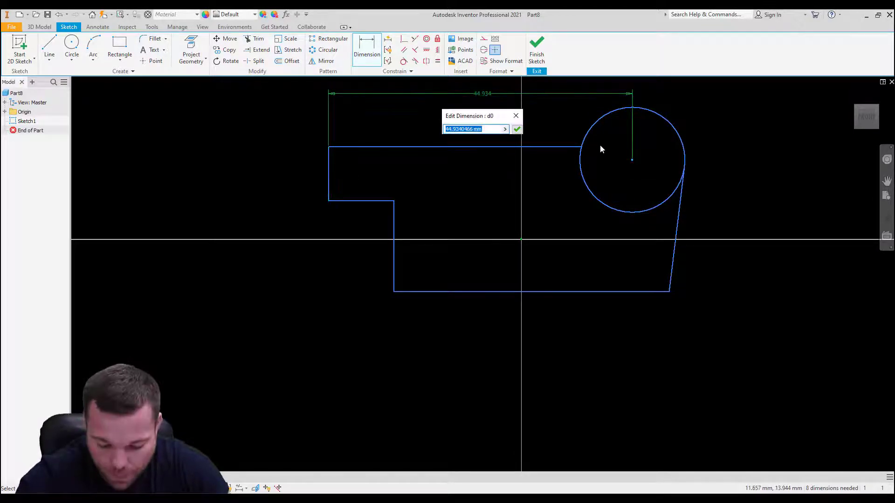
pyautogui.write('2')
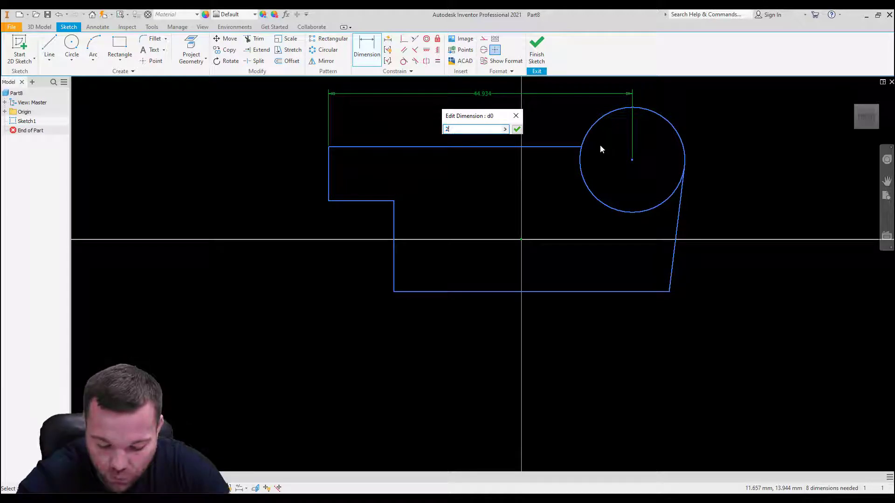
pyautogui.write('2.553')
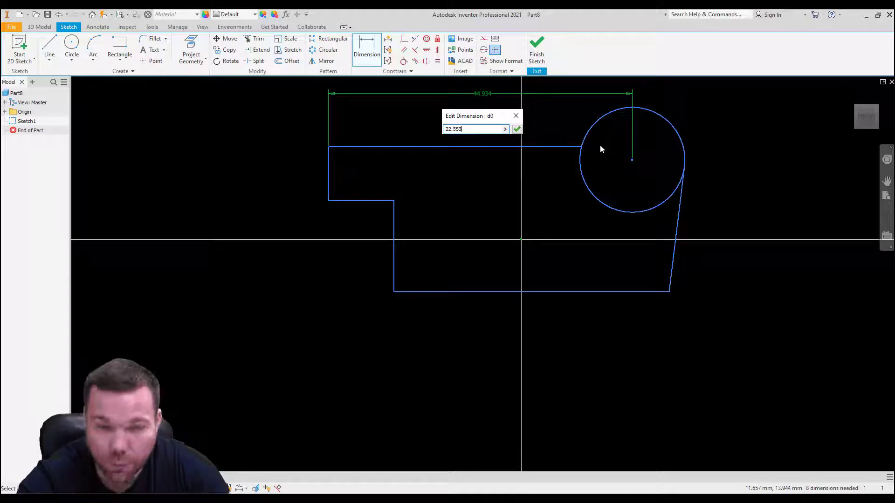
pyautogui.press('Return')
# Step: Dimension the vertical distance between the top line and the circle's centre as 0 mm to align them
pyautogui.scroll(3, 541, 214)
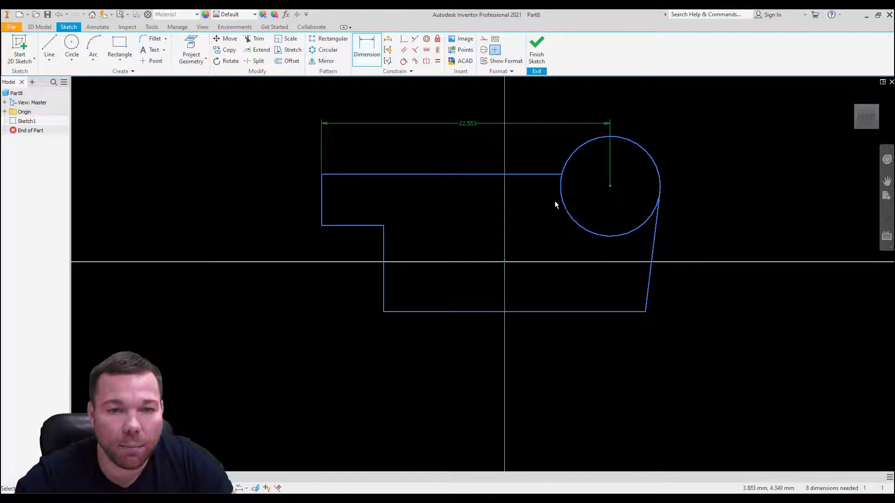
pyautogui.click(546, 176)
pyautogui.click(608, 186)
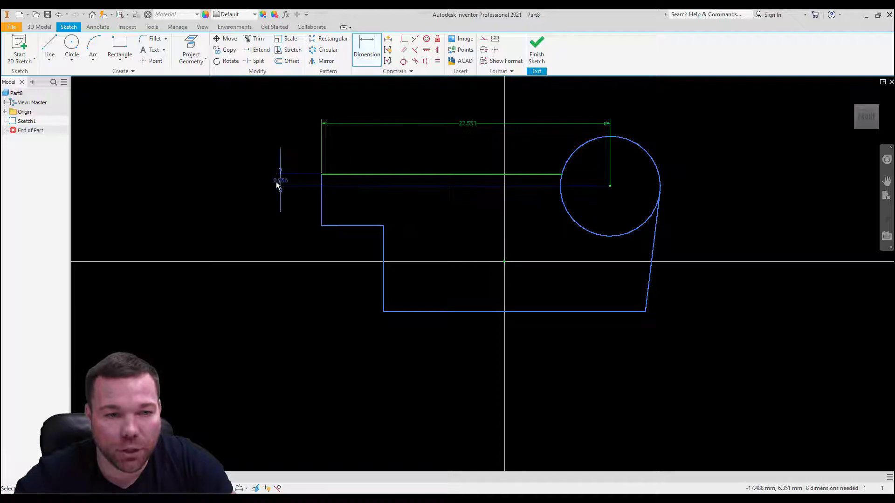
pyautogui.click(270, 177)
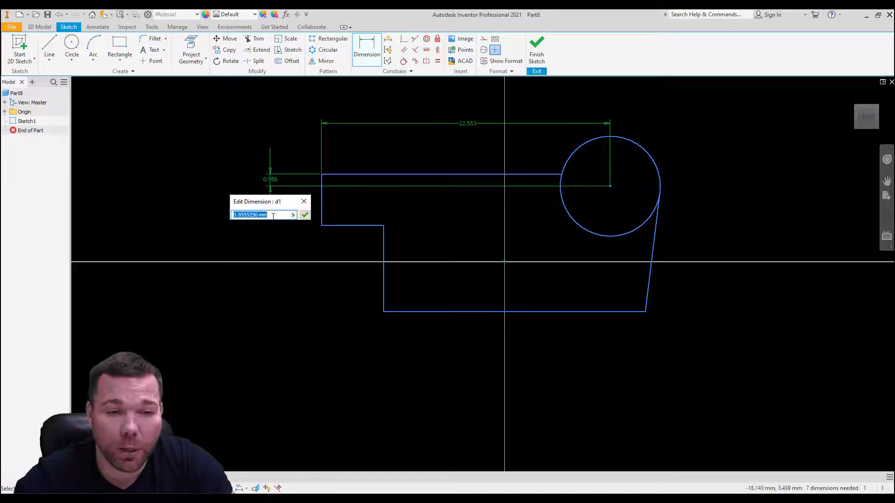
pyautogui.write('0')
pyautogui.press('Return')
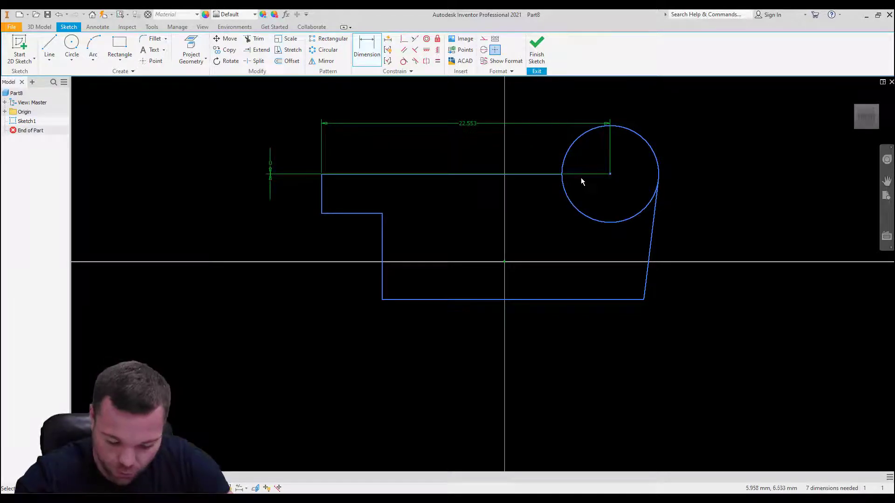
# Step: Dimension the vertical distance between the profile's top and bottom lines as 17.626 mm
pyautogui.click(366, 46)
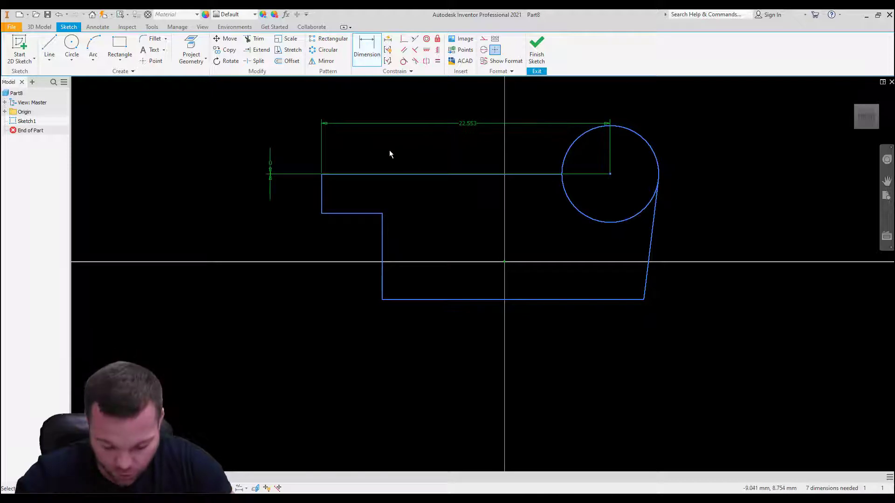
pyautogui.click(394, 173)
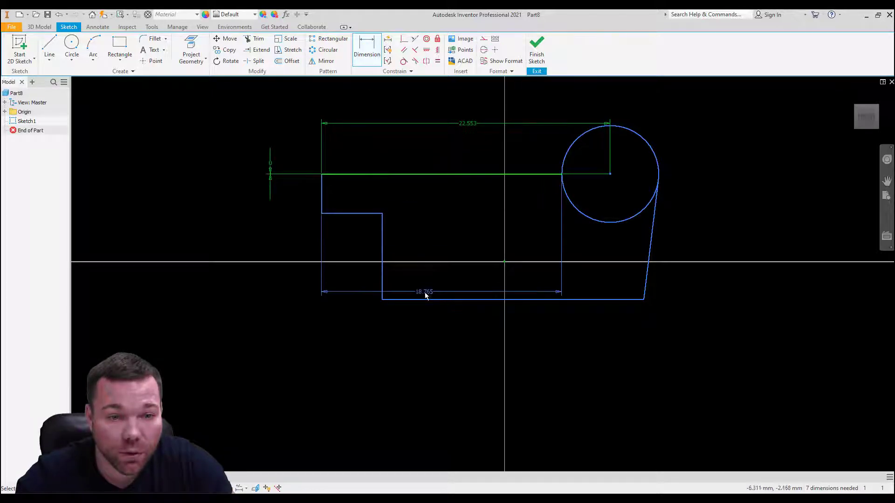
pyautogui.click(420, 297)
pyautogui.click(278, 242)
pyautogui.write('17')
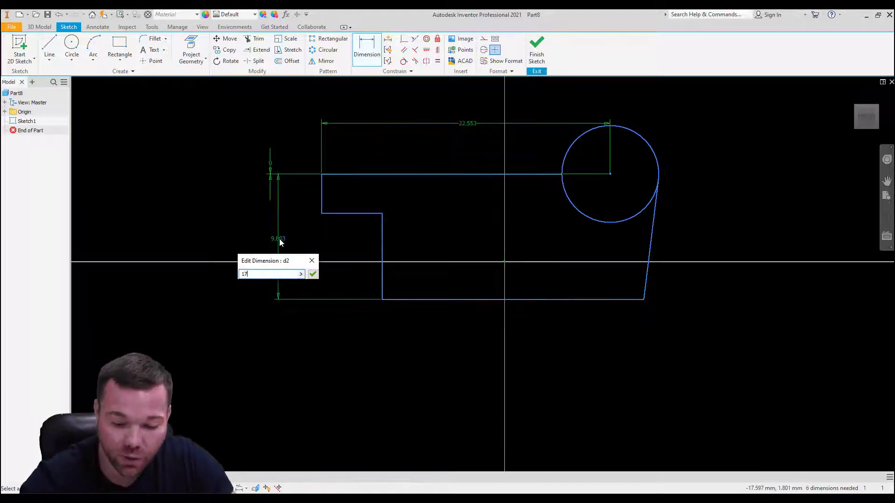
pyautogui.write('.626')
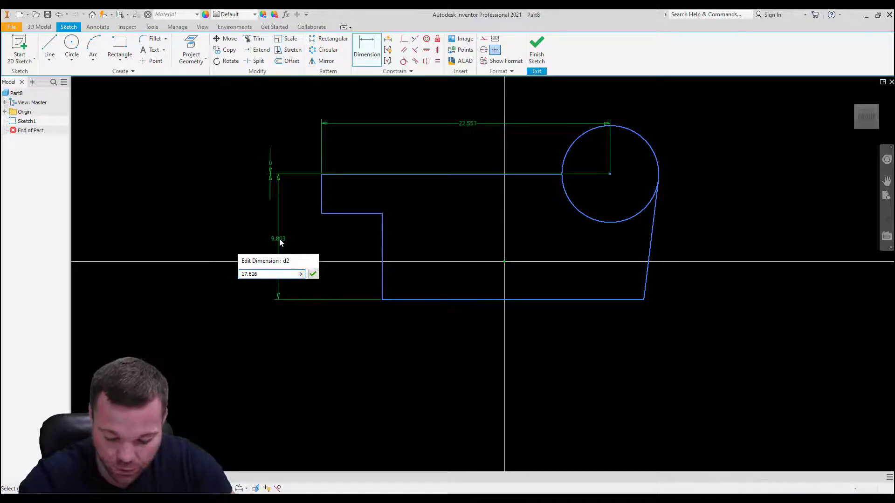
pyautogui.press('Return')
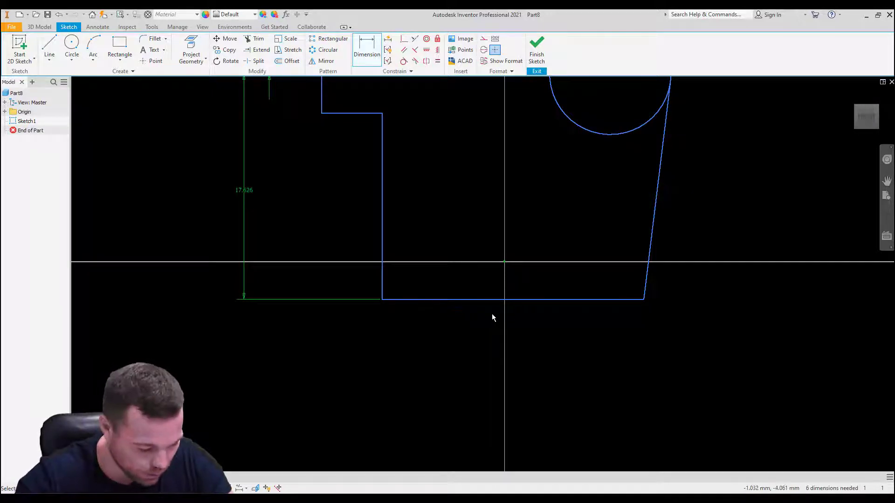
# Step: Apply Auto Dimension to the sketch with both dimensions and constraints included
pyautogui.scroll(-5, 555, 354)
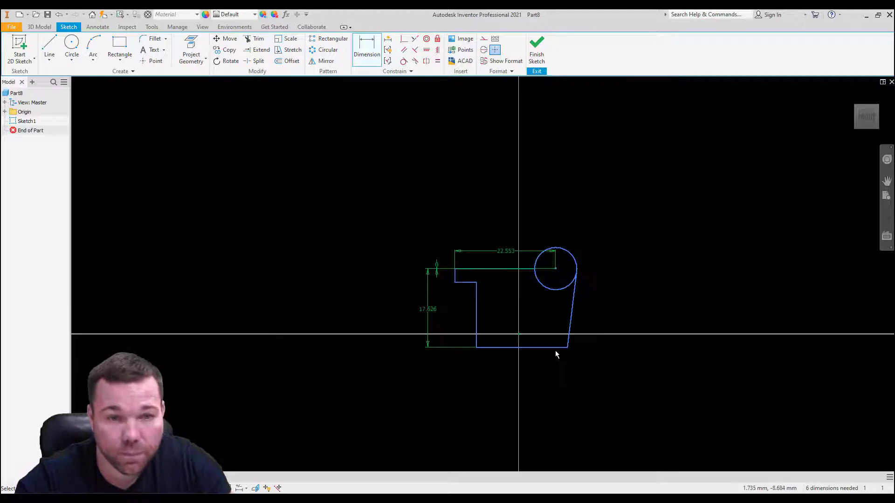
pyautogui.scroll(6, 589, 313)
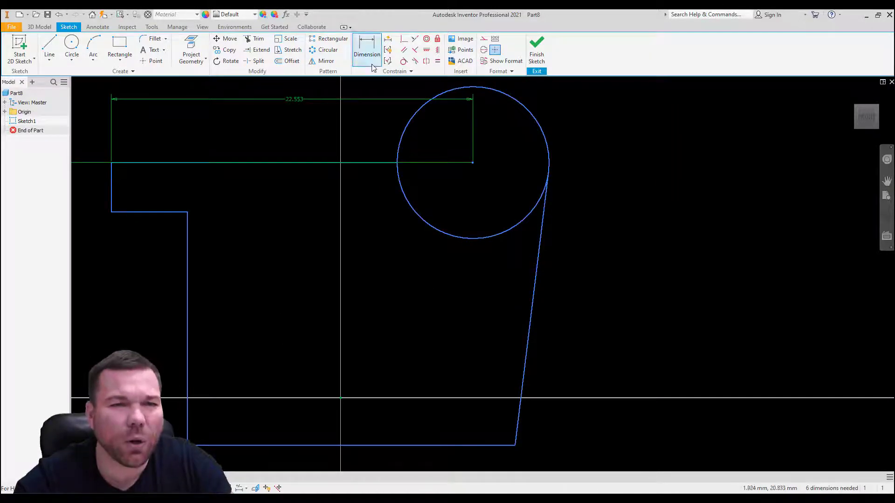
pyautogui.click(388, 38)
pyautogui.click(114, 144)
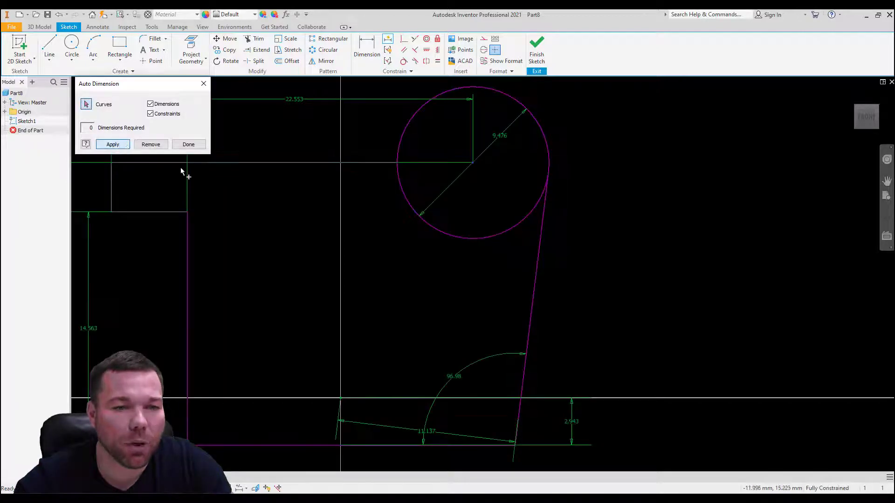
# Step: Remove the automatically added dimensions and constraints from the sketch and finish the Auto Dimension command
pyautogui.scroll(-4, 626, 195)
pyautogui.scroll(5, 601, 273)
pyautogui.scroll(-3, 634, 326)
pyautogui.scroll(4, 655, 221)
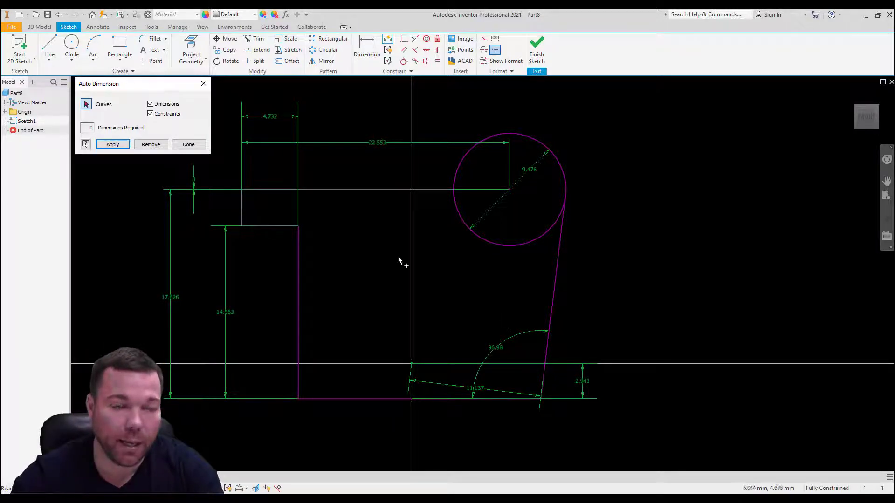
pyautogui.click(151, 145)
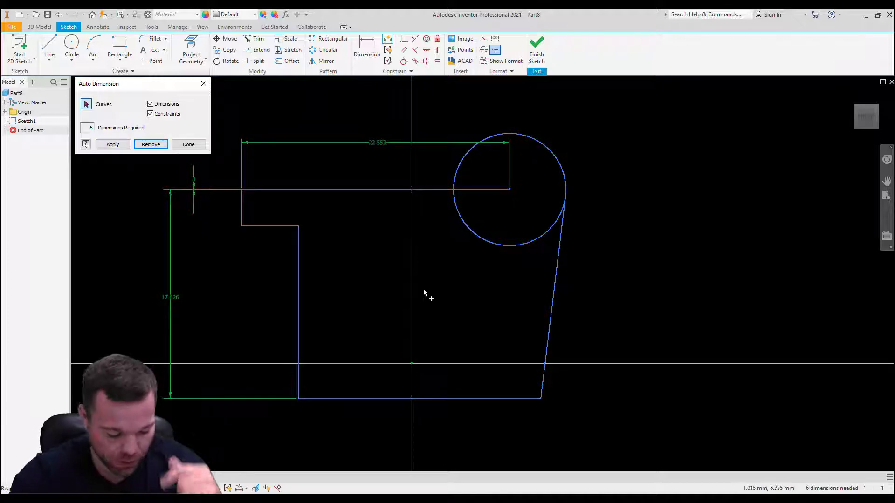
pyautogui.click(188, 144)
# Step: Dimension the upper left vertical edge as 7.726 mm and place the dimension between the edge and the 17.626 mm dimension
pyautogui.press('d')
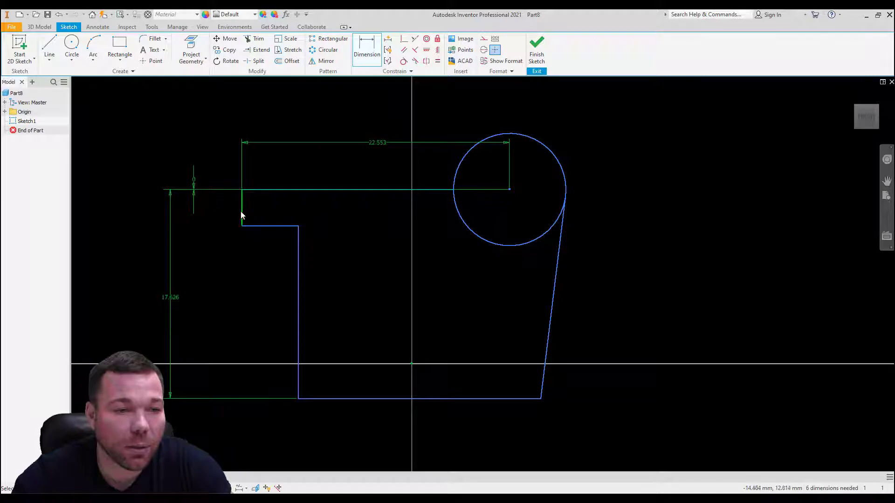
pyautogui.click(241, 215)
pyautogui.click(215, 214)
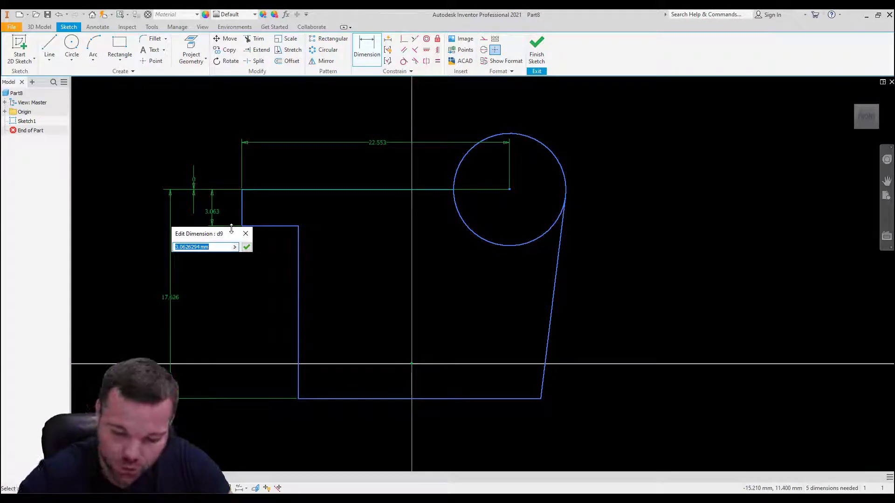
pyautogui.write('7.726')
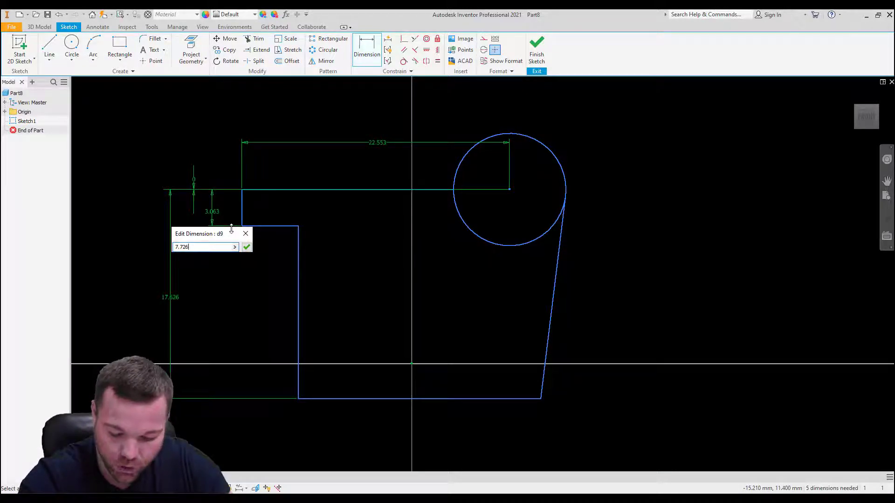
pyautogui.press('Return')
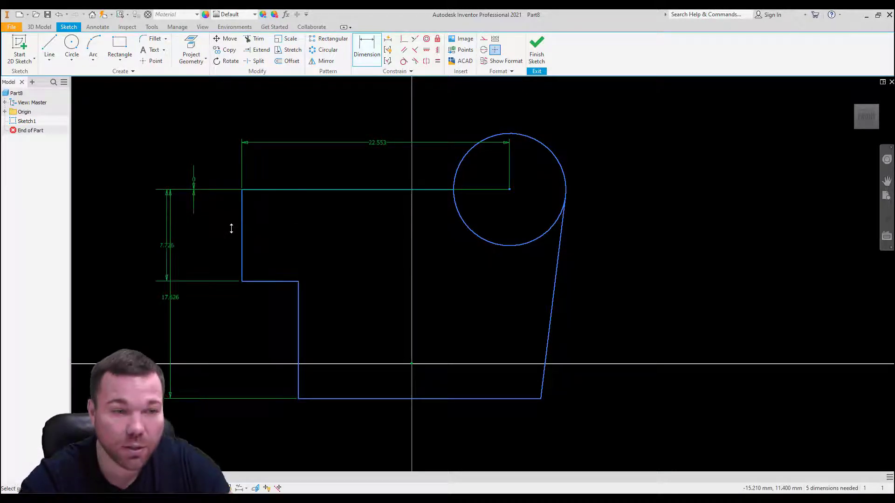
pyautogui.click(166, 247)
pyautogui.click(200, 267)
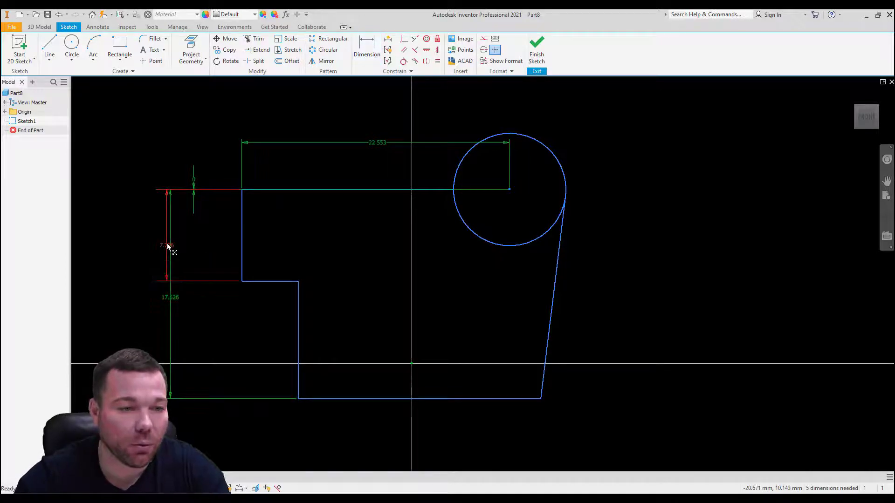
pyautogui.moveTo(168, 247); pyautogui.dragTo(208, 247)
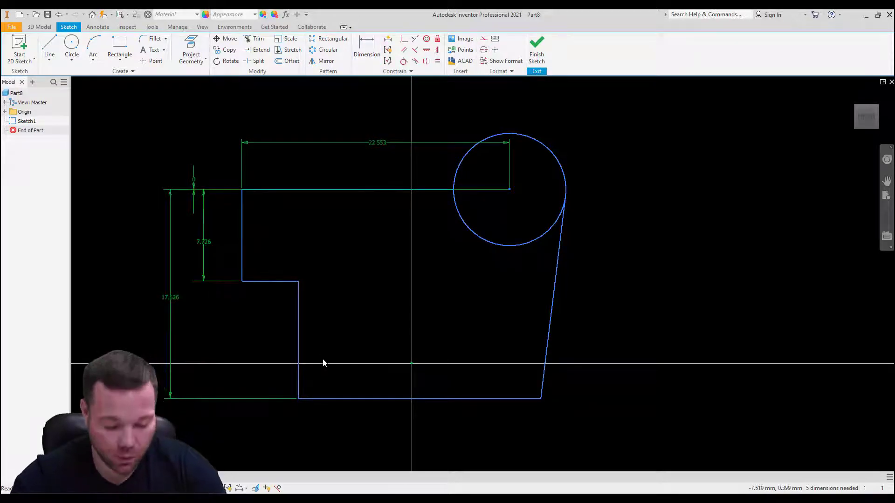
# Step: Dimension the short horizontal line of the lower left notch as 5.912 mm, placed below the profile
pyautogui.press('d')
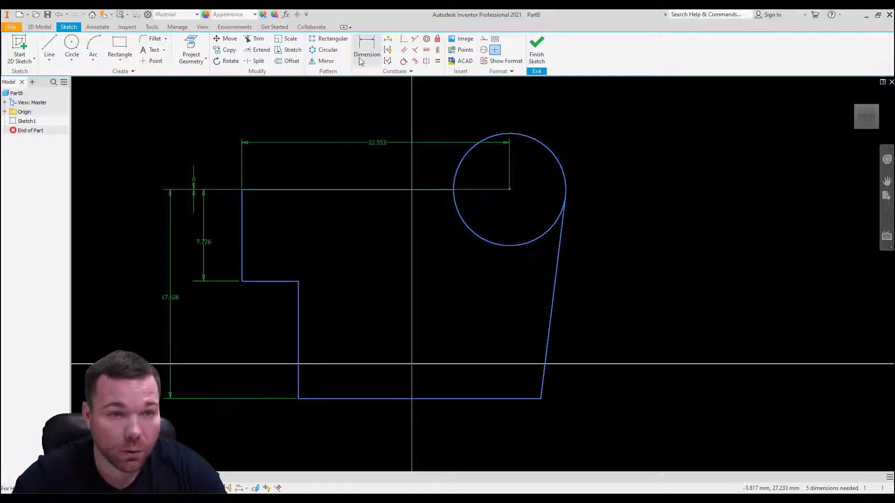
pyautogui.click(276, 282)
pyautogui.click(270, 417)
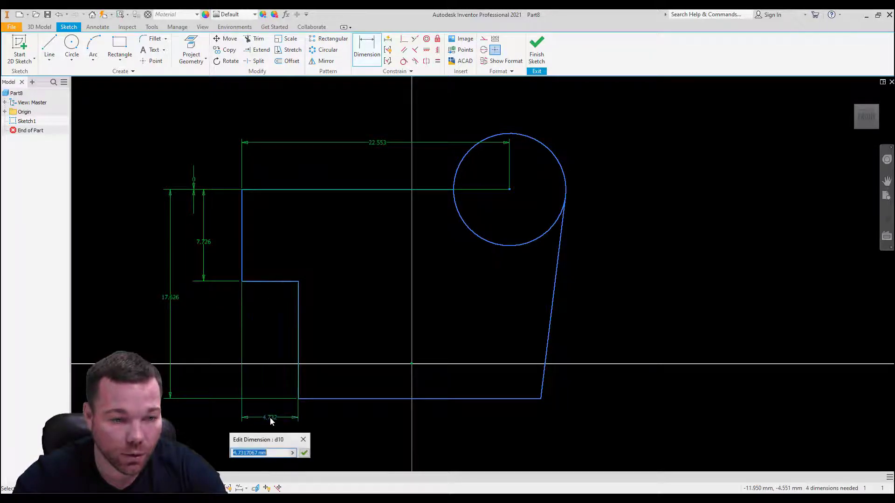
pyautogui.write('5.912')
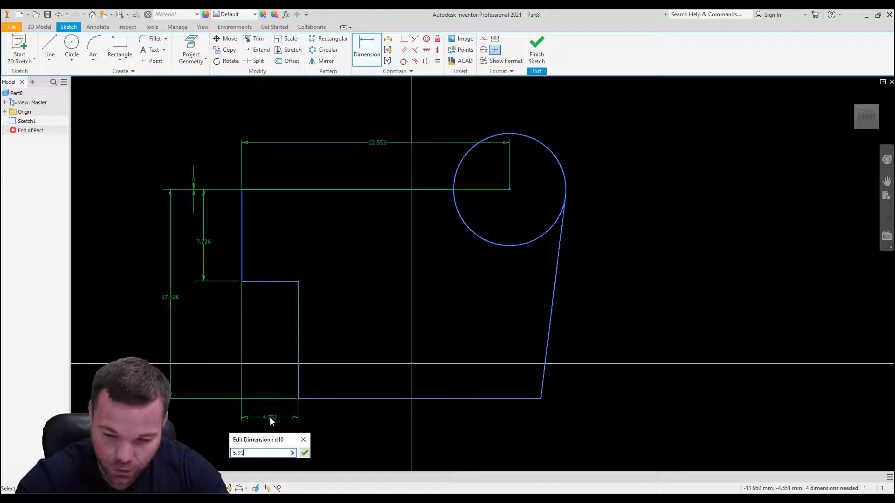
pyautogui.press('Return')
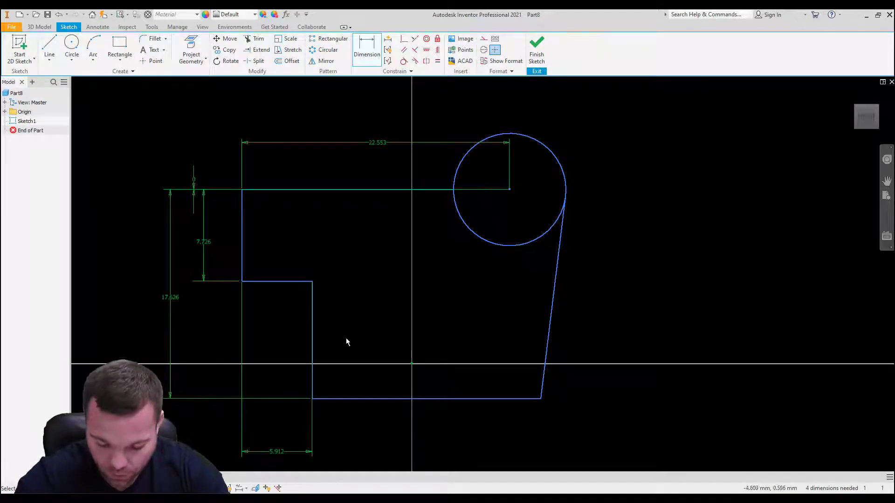
# Step: Dimension the horizontal distance from the upper left vertical edge to the bottom line's right endpoint as 19.929 mm
pyautogui.click(242, 242)
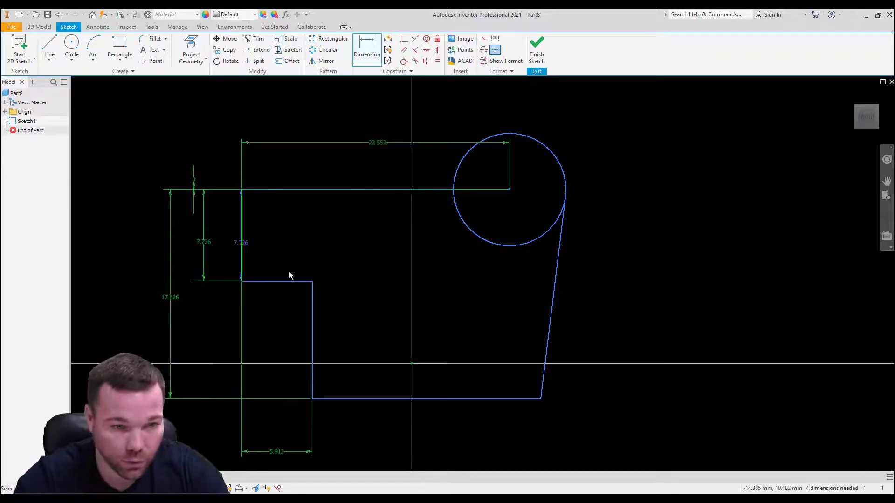
pyautogui.click(540, 400)
pyautogui.click(390, 435)
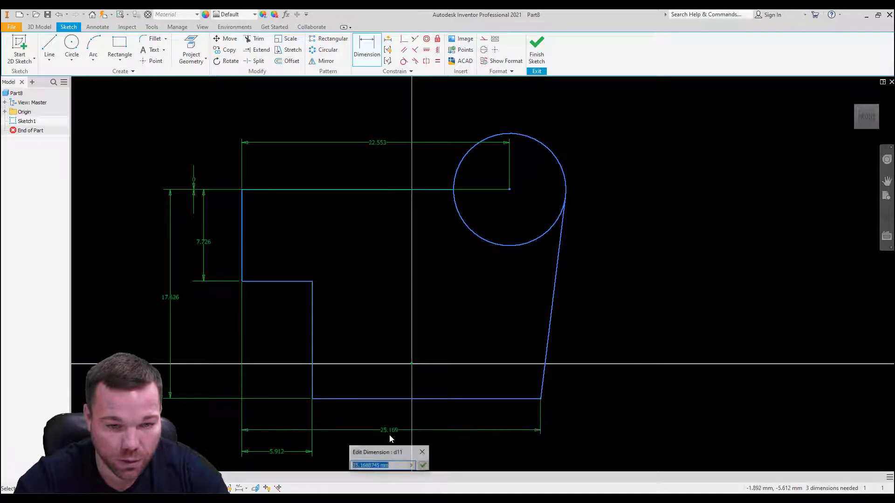
pyautogui.write('19.')
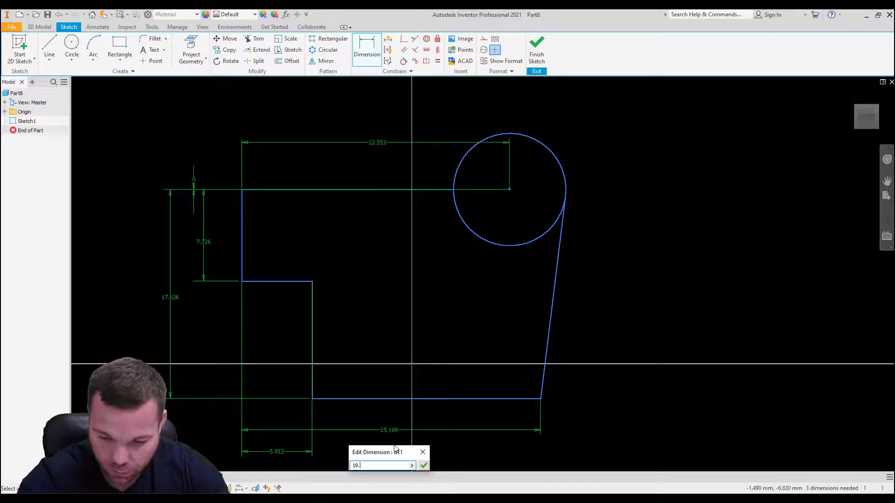
pyautogui.write('929')
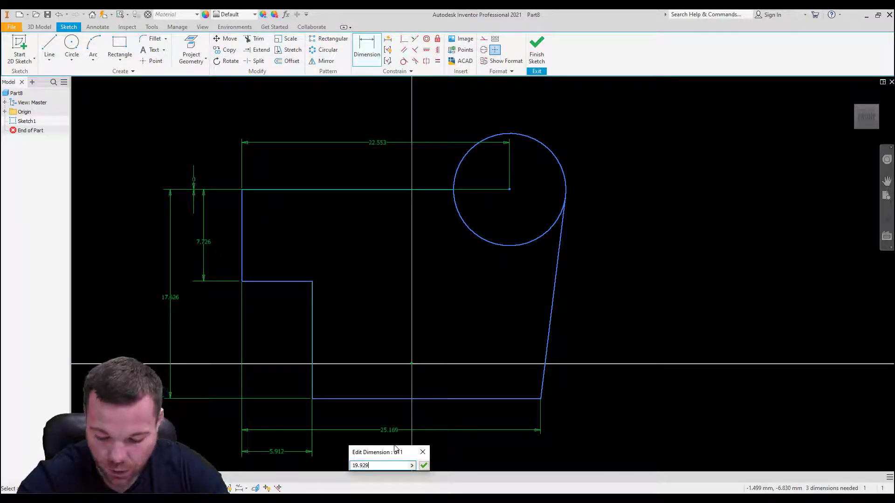
pyautogui.press('Return')
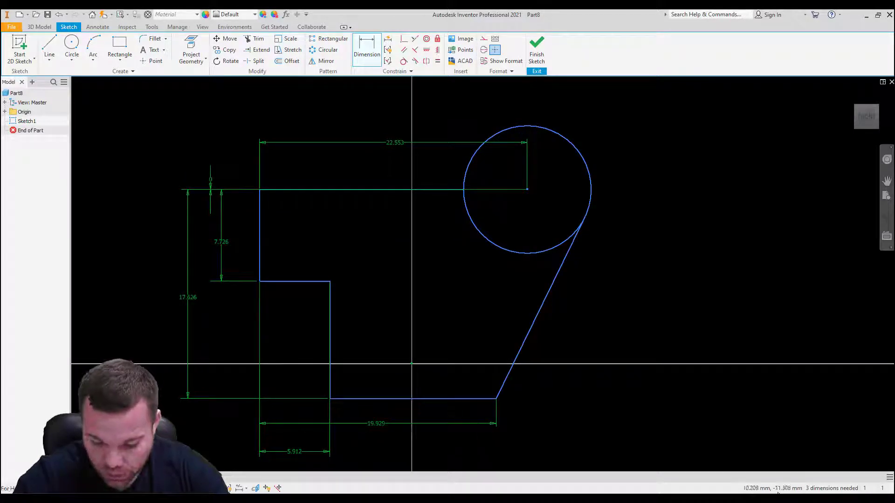
# Step: Dimension the circle's diameter as 4.984 mm
pyautogui.click(586, 160)
pyautogui.click(647, 128)
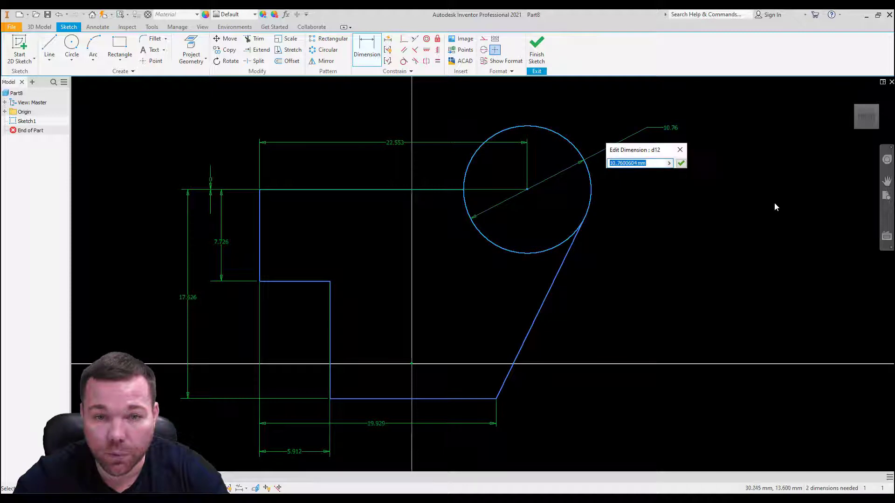
pyautogui.write('4.')
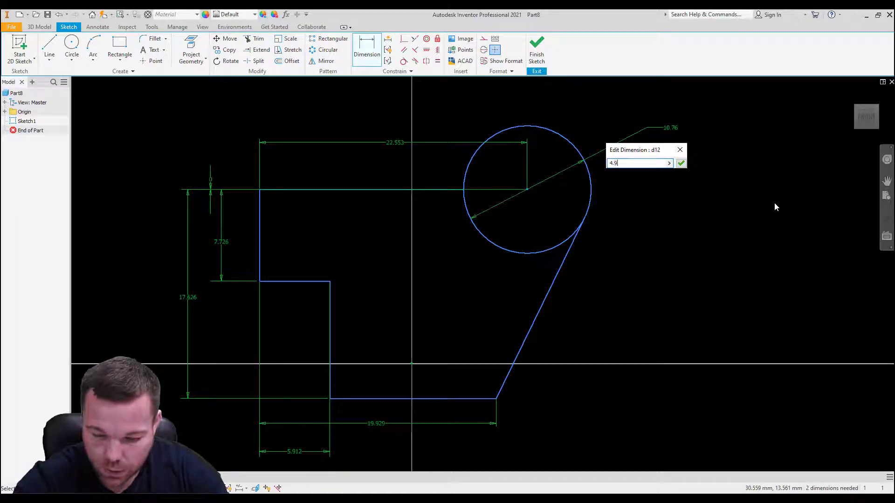
pyautogui.write('984')
pyautogui.press('Return')
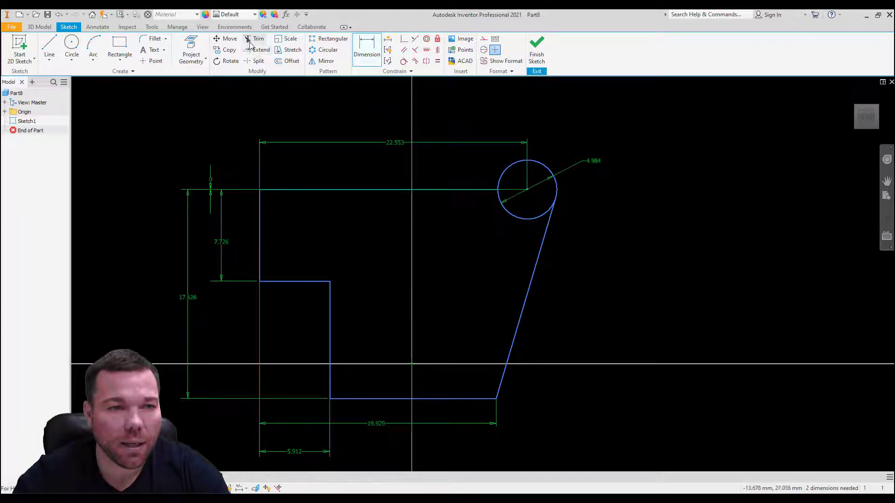
# Step: Trim away the lower part of the circle between the top line and the slanted line
pyautogui.press('x')
pyautogui.click(530, 219)
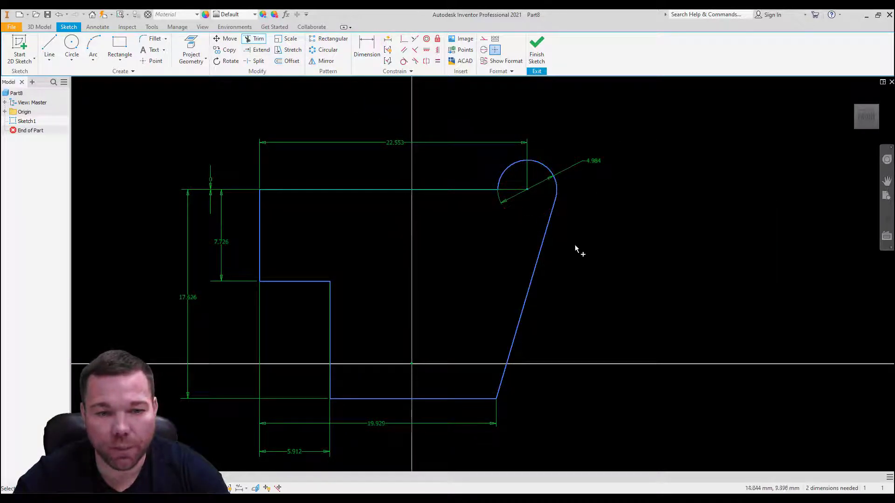
pyautogui.press('Escape')
# Step: Delete the 4.984 mm diameter dimension from the trimmed arc
pyautogui.scroll(-2, 401, 282)
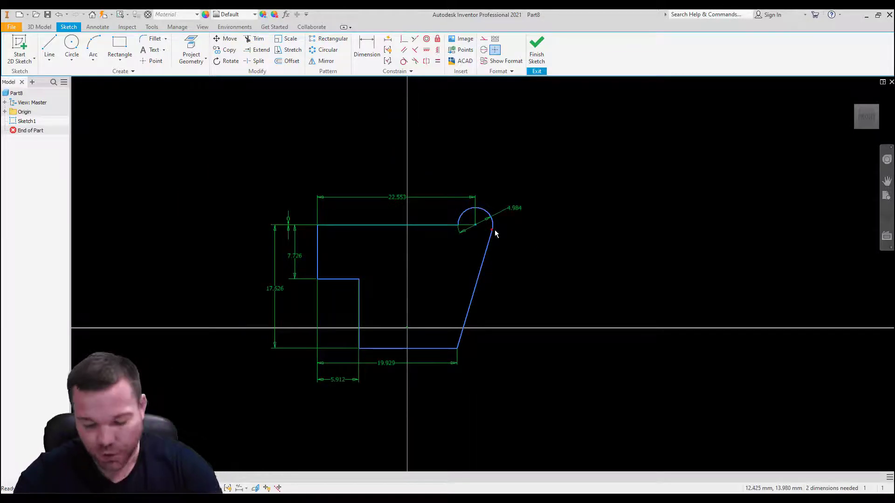
pyautogui.moveTo(495, 231)
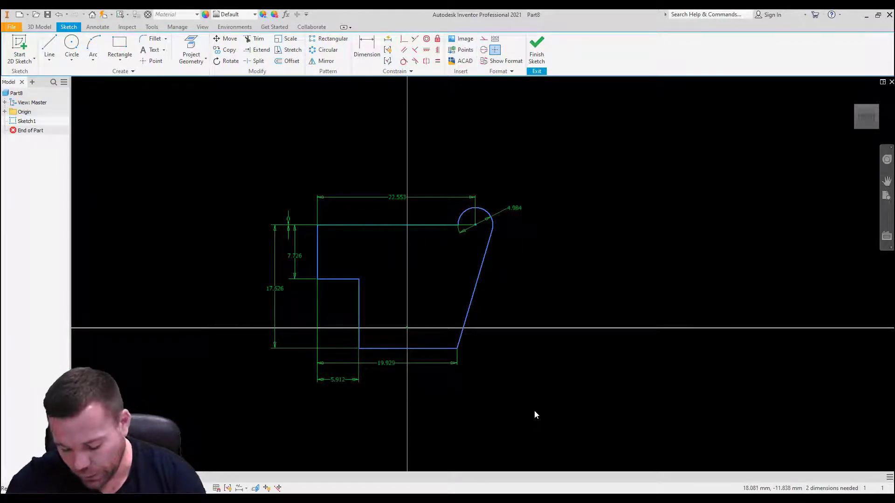
pyautogui.doubleClick(514, 211)
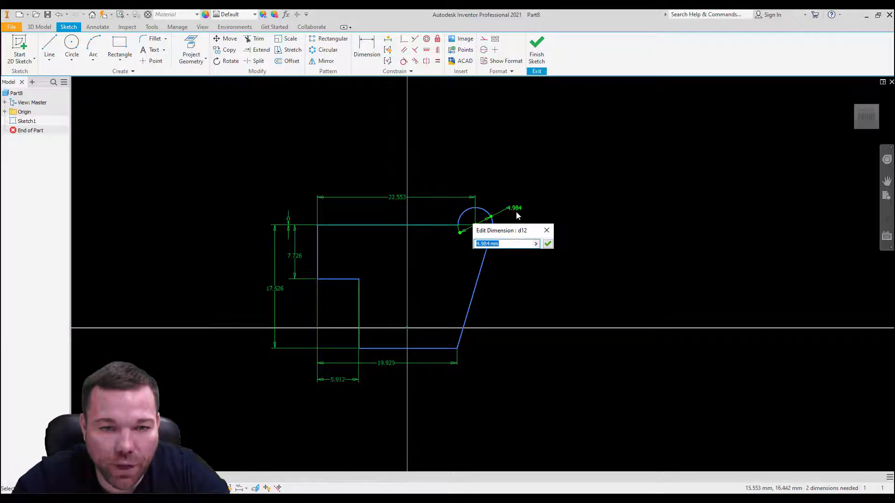
pyautogui.press('Return')
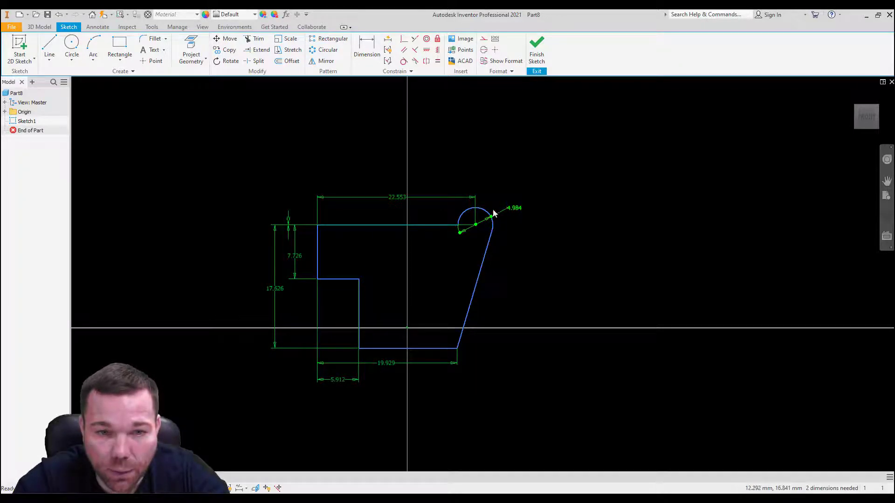
pyautogui.click(511, 209)
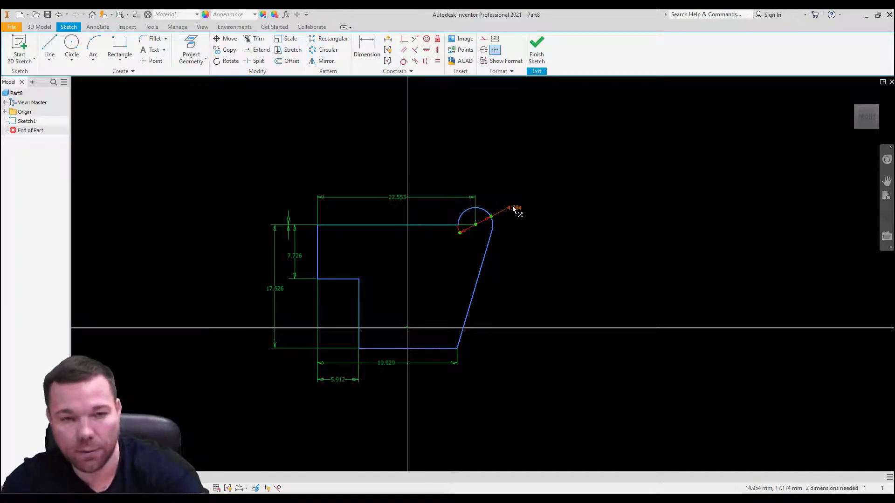
pyautogui.press('Delete')
# Step: Dimension the trimmed arc's radius as 4.984 mm, placed outside the profile
pyautogui.scroll(-3, 490, 219)
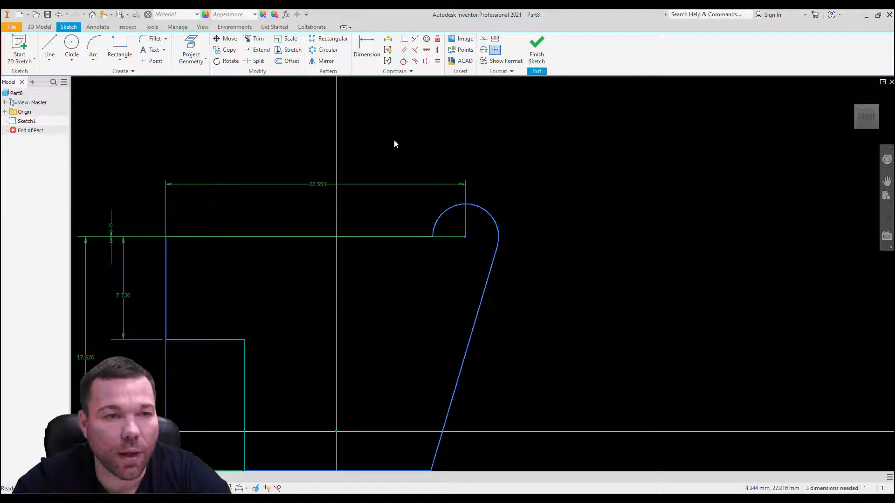
pyautogui.click(367, 47)
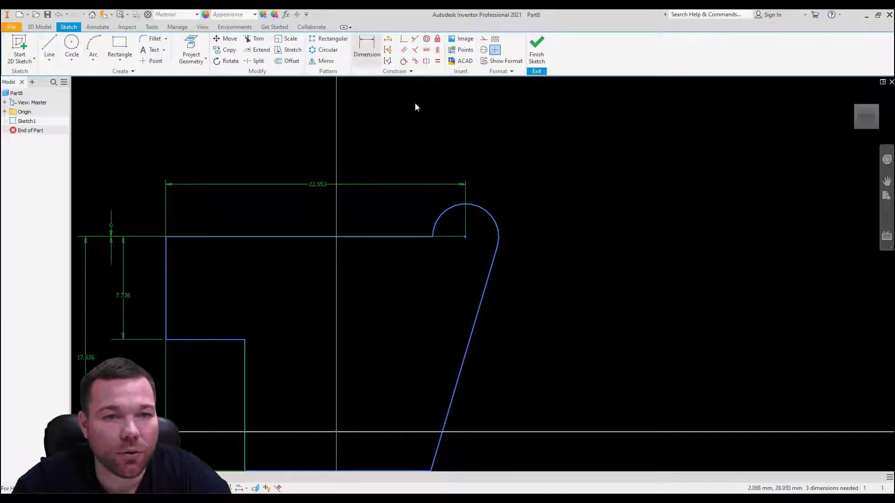
pyautogui.rightClick(495, 217)
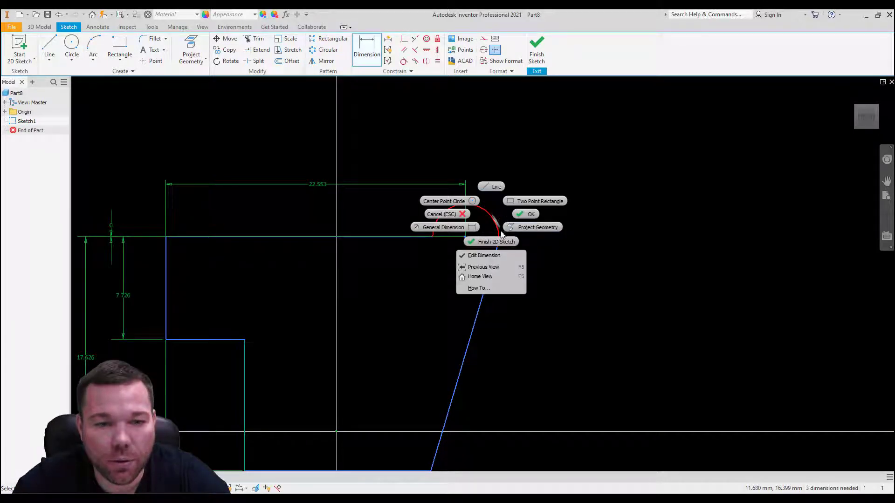
pyautogui.click(495, 215)
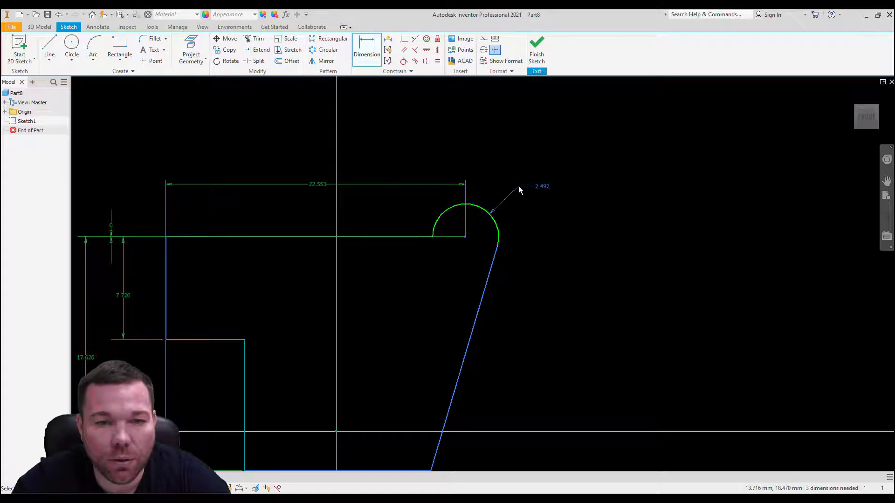
pyautogui.rightClick(523, 186)
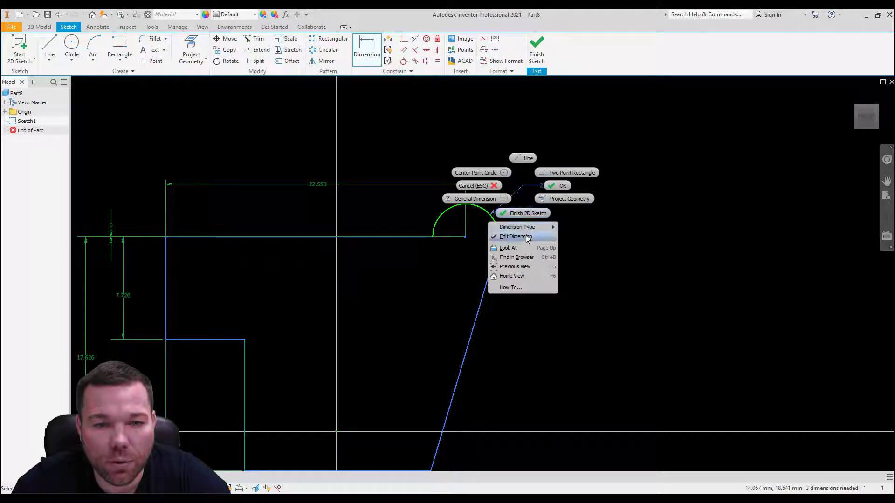
pyautogui.click(526, 236)
pyautogui.click(531, 199)
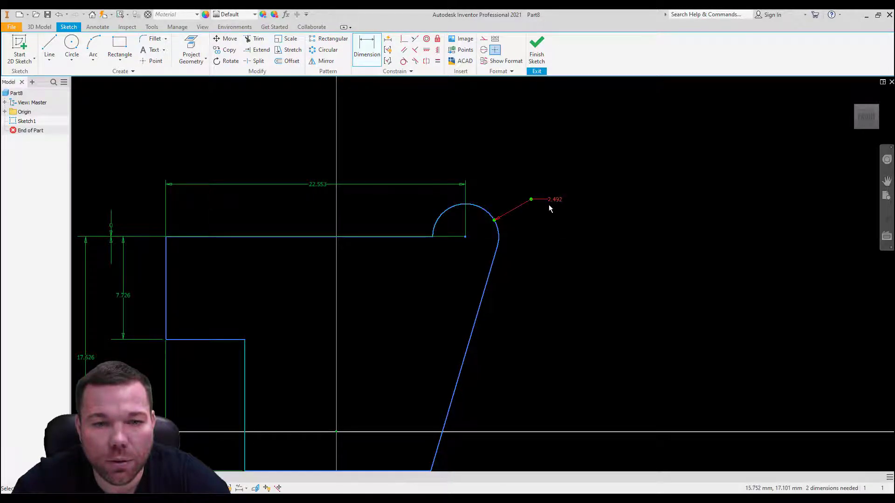
pyautogui.click(556, 200)
pyautogui.moveTo(570, 237); pyautogui.dragTo(510, 239)
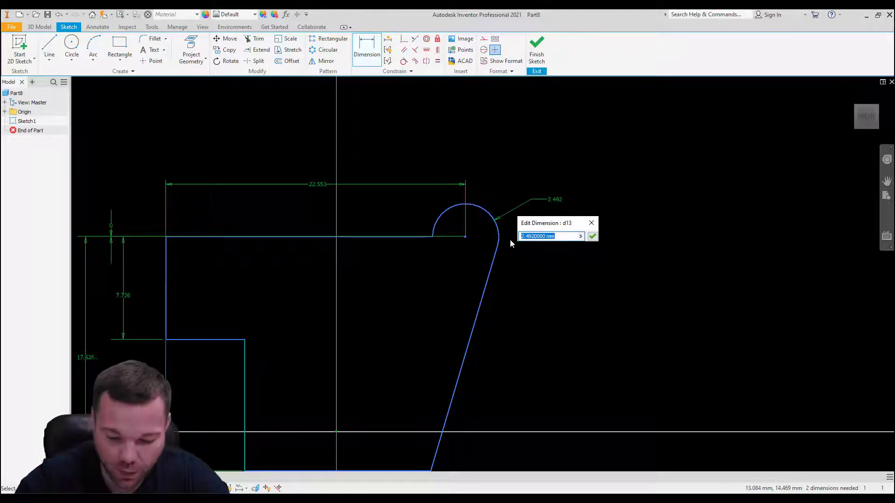
pyautogui.write('4.984')
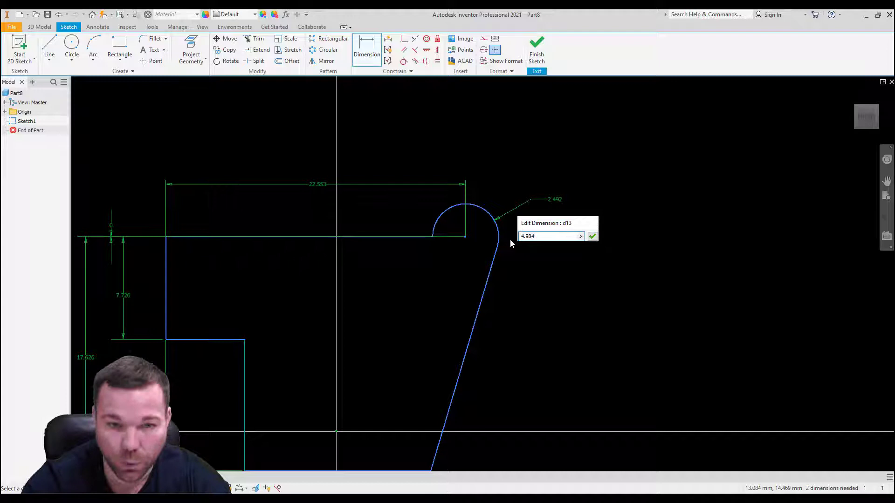
pyautogui.press('Return')
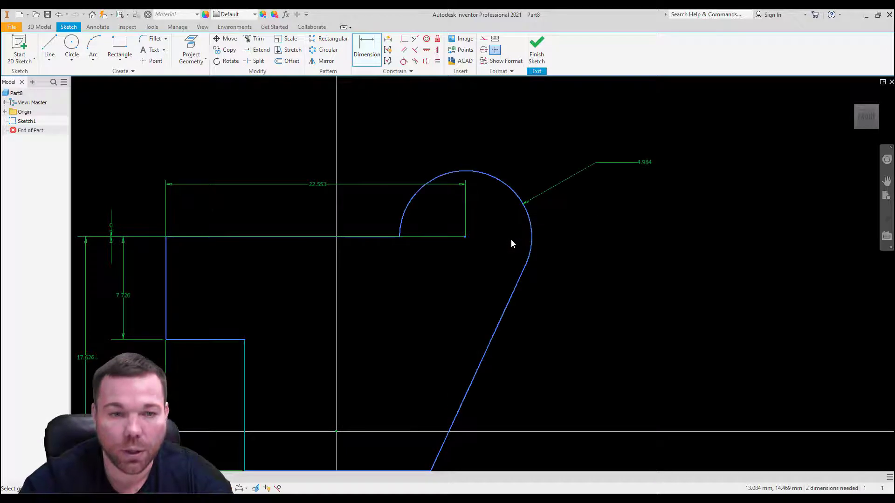
# Step: Fillet the junction between the top line and the large arc with a 2 mm radius
pyautogui.scroll(-5, 449, 257)
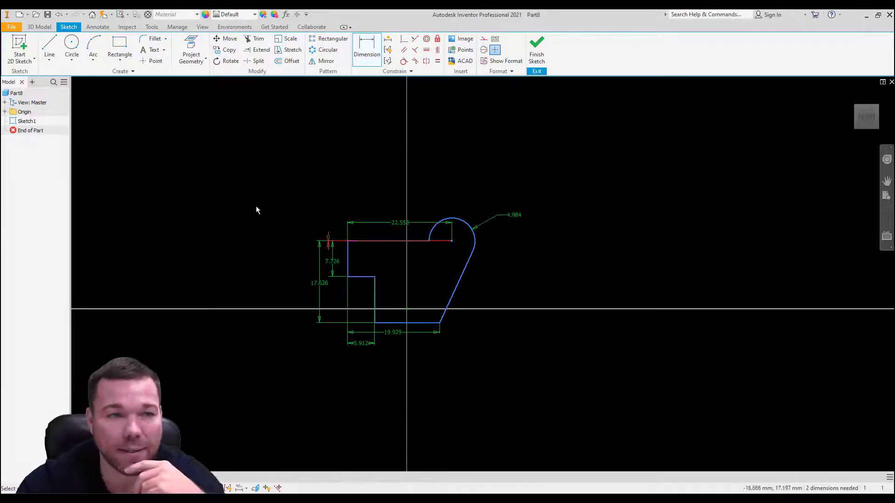
pyautogui.click(153, 39)
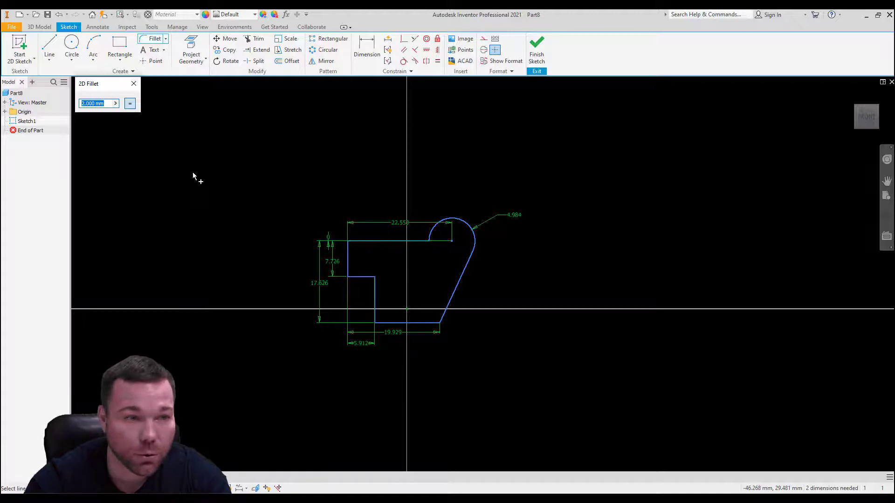
pyautogui.scroll(5, 427, 240)
pyautogui.click(438, 245)
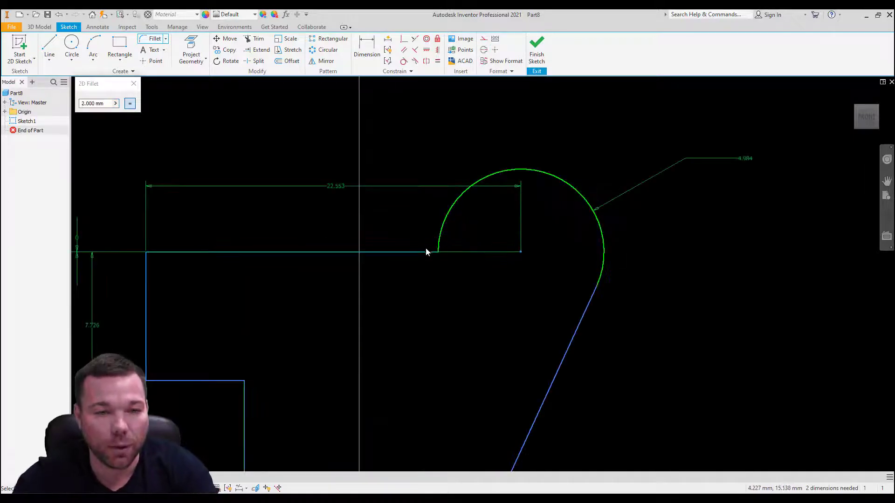
pyautogui.click(425, 251)
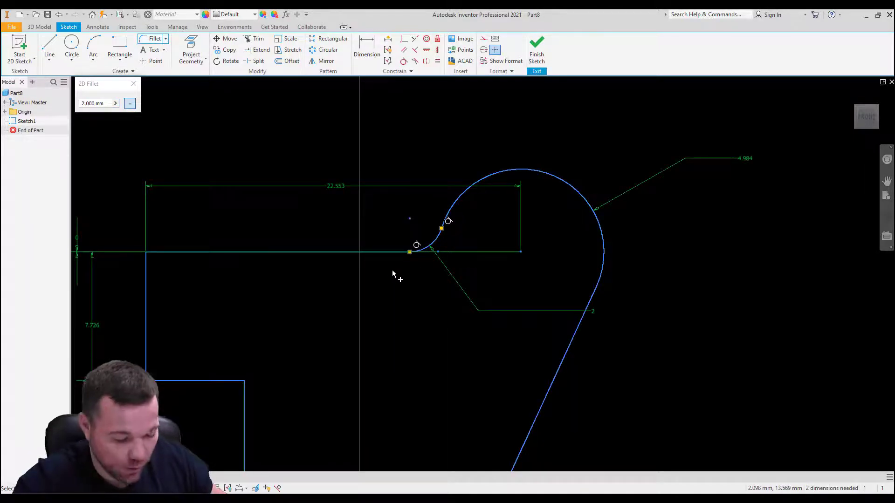
# Step: Fillet the notch's inner corner and both bottom corners of the profile with the same 2 mm radius
pyautogui.scroll(-4, 392, 270)
pyautogui.scroll(2, 290, 265)
pyautogui.click(311, 251)
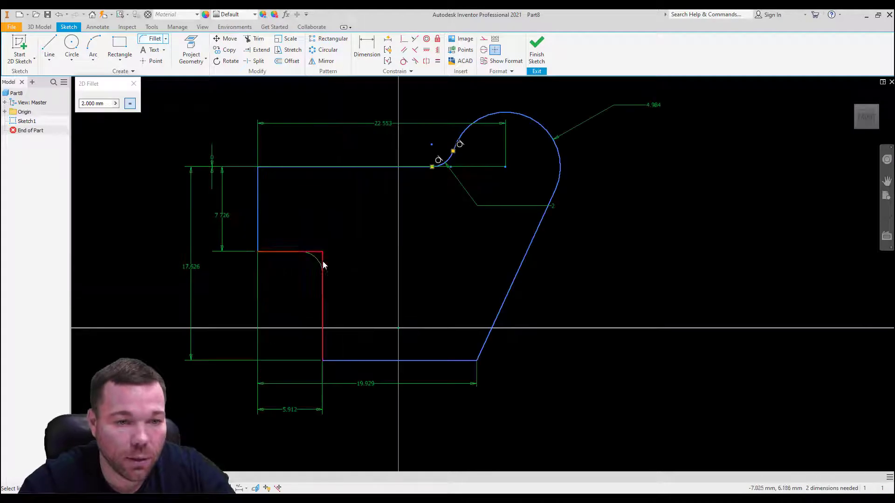
pyautogui.click(322, 263)
pyautogui.click(336, 361)
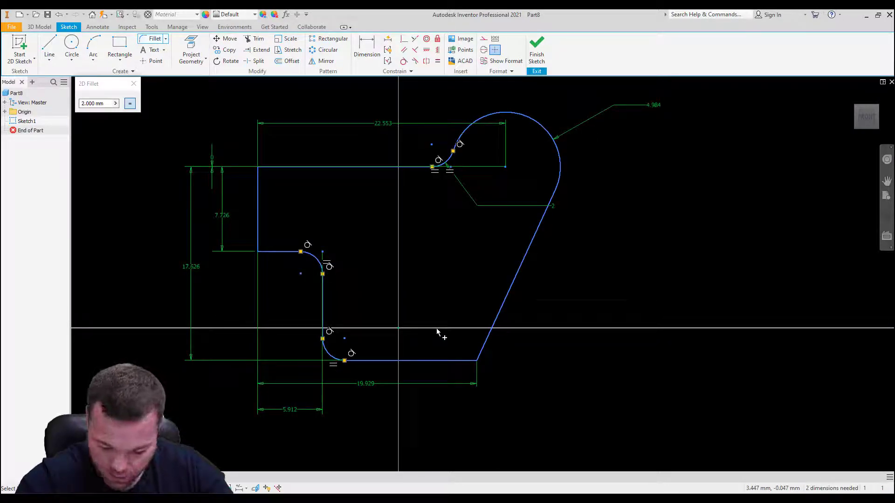
pyautogui.click(453, 361)
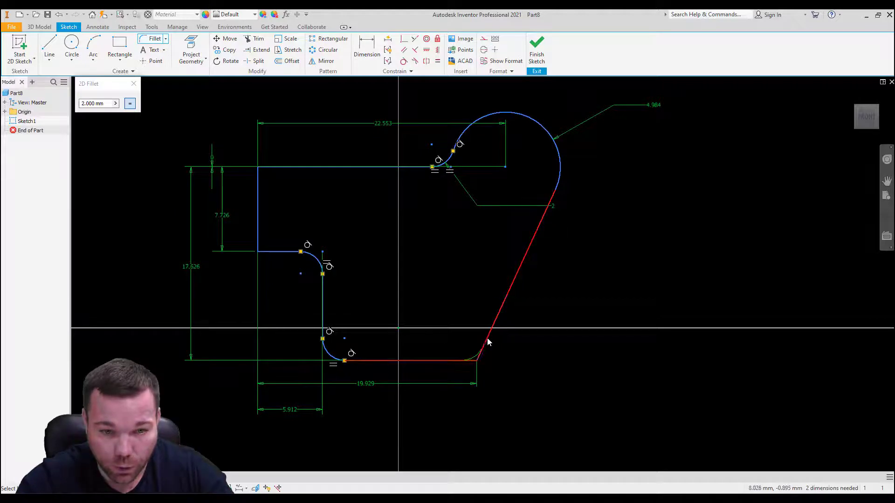
pyautogui.click(486, 339)
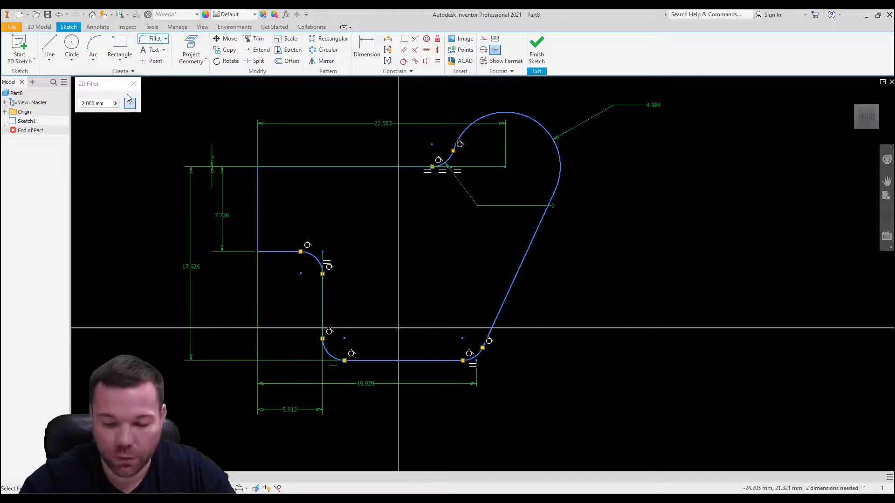
pyautogui.press('Escape')
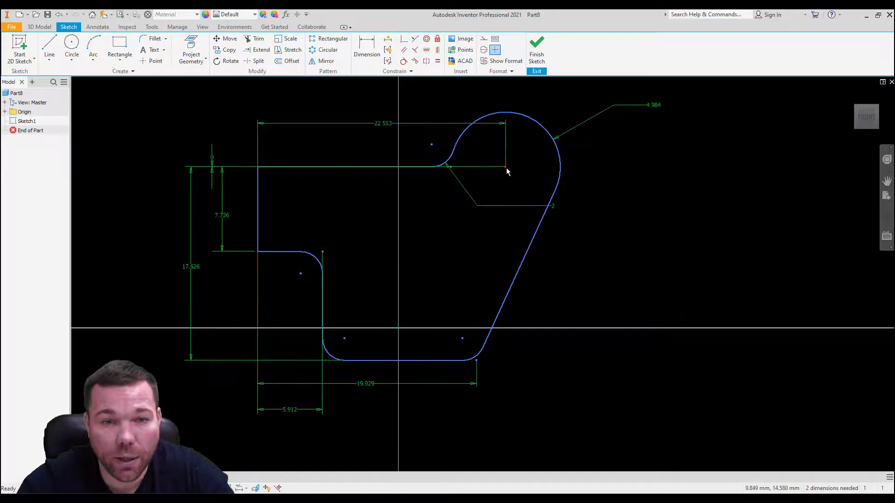
# Step: Shift the profile by the large arc's centre point and lock that point with a Fix constraint
pyautogui.moveTo(505, 168)
pyautogui.mouseDown()
pyautogui.moveTo(655, 125)
pyautogui.moveTo(423, 168)
pyautogui.moveTo(693, 188)
pyautogui.moveTo(564, 199)
pyautogui.mouseUp()
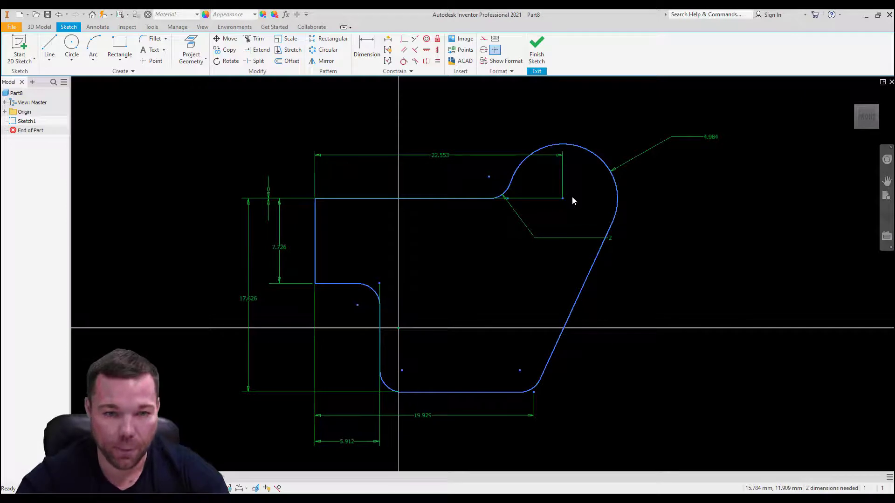
pyautogui.moveTo(562, 198); pyautogui.dragTo(537, 201)
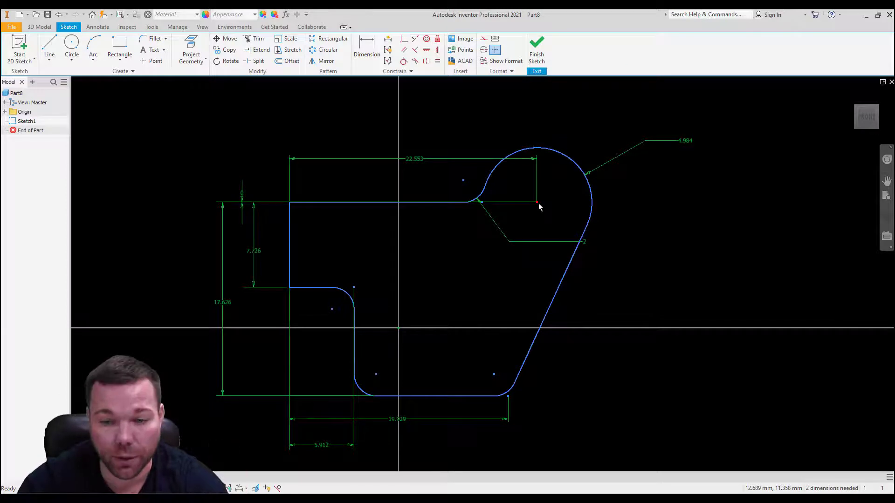
pyautogui.moveTo(539, 207)
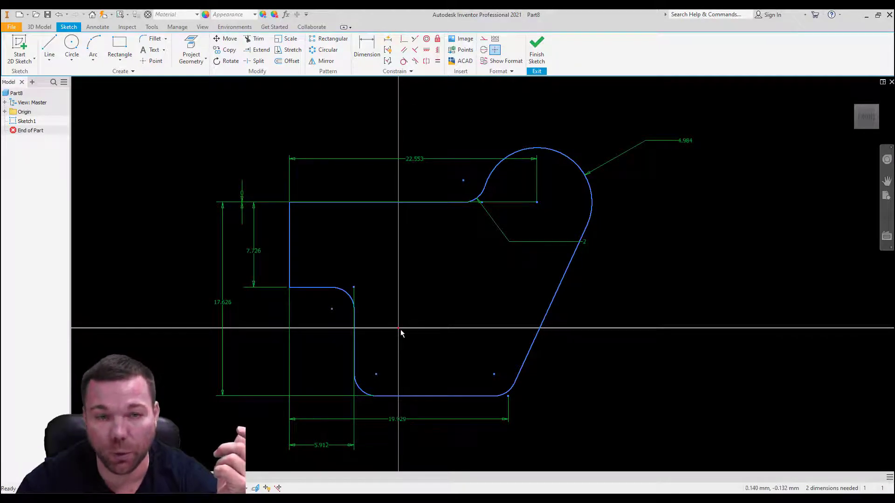
pyautogui.click(438, 40)
pyautogui.click(537, 204)
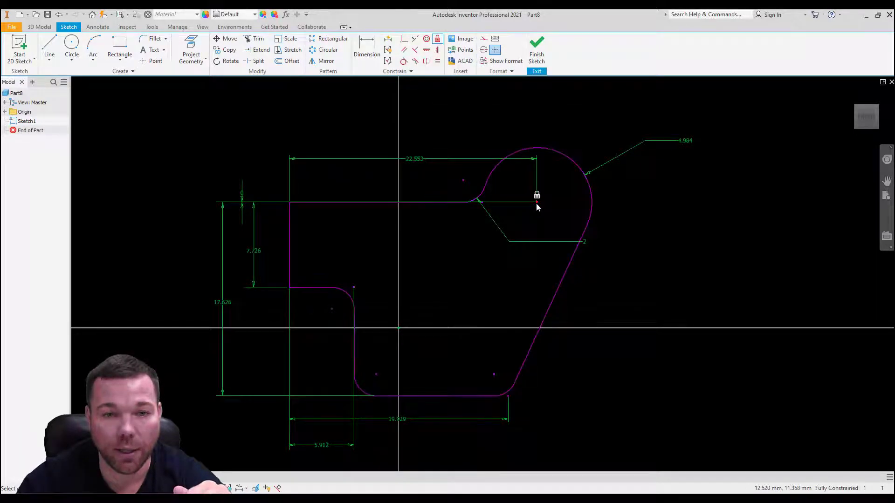
pyautogui.press('Escape')
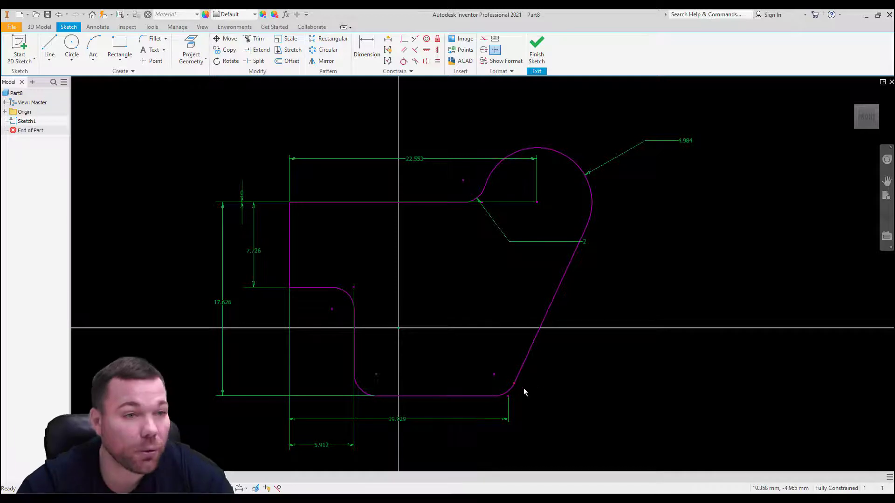
# Step: Finish the sketch and extrude the closed profile 5 mm
pyautogui.click(536, 49)
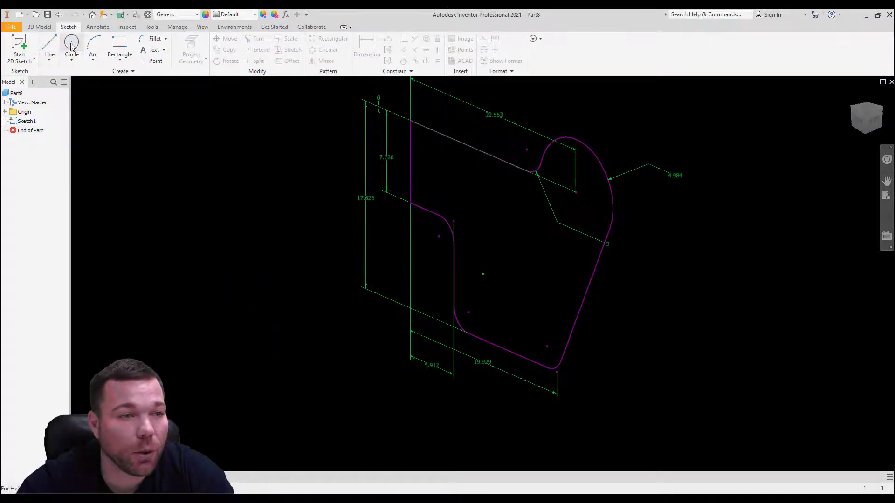
pyautogui.click(50, 47)
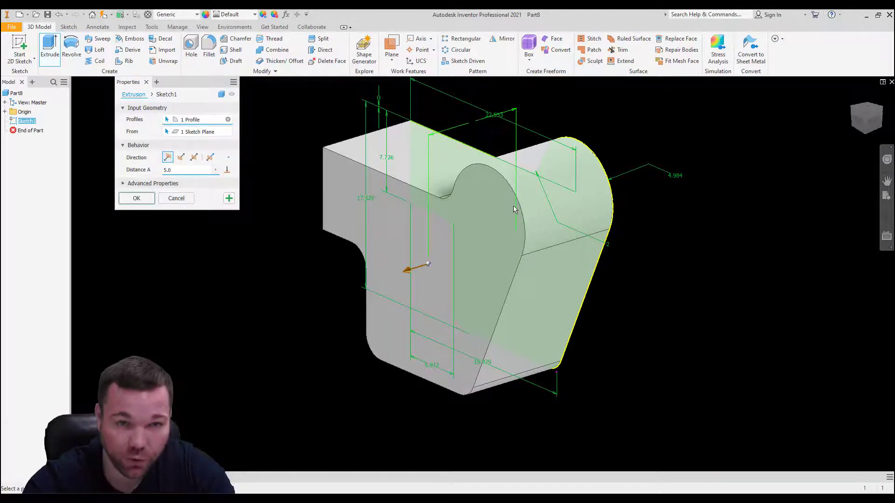
pyautogui.press('Return')
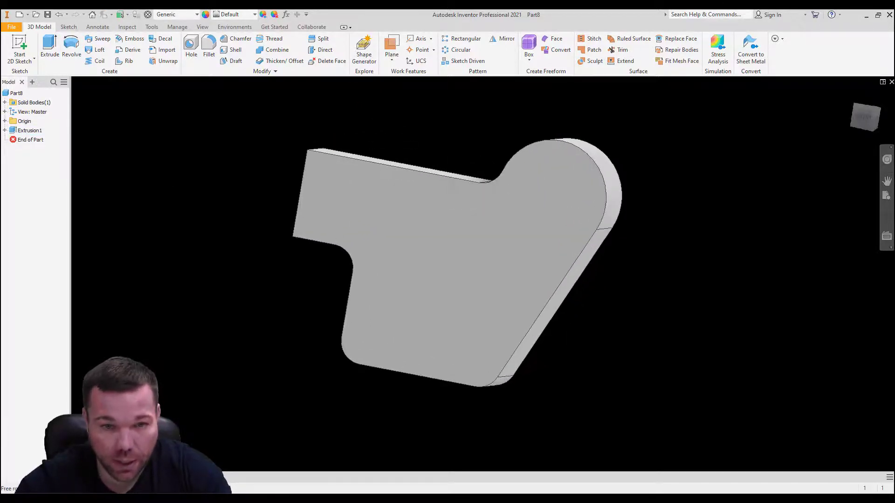
# Step: Review the extrusion's distance setting and examine the solid up close and from several angles
pyautogui.click(12, 132)
pyautogui.doubleClick(13, 132)
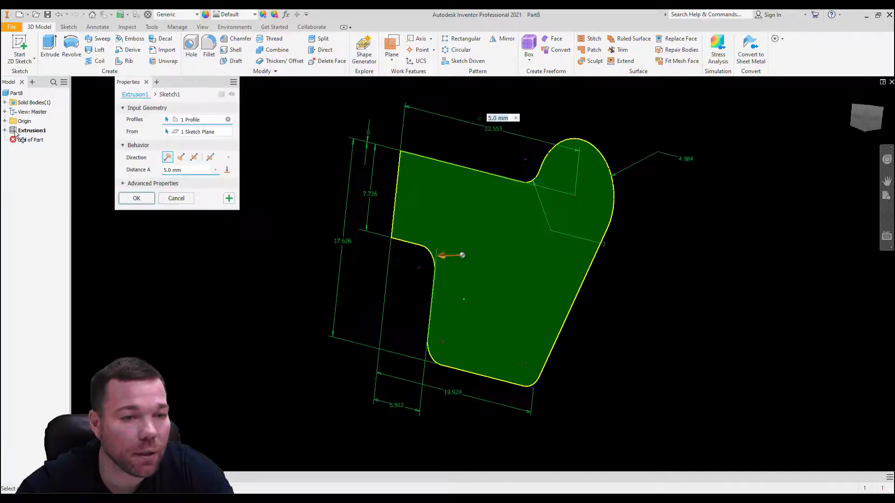
pyautogui.moveTo(191, 170); pyautogui.dragTo(116, 177)
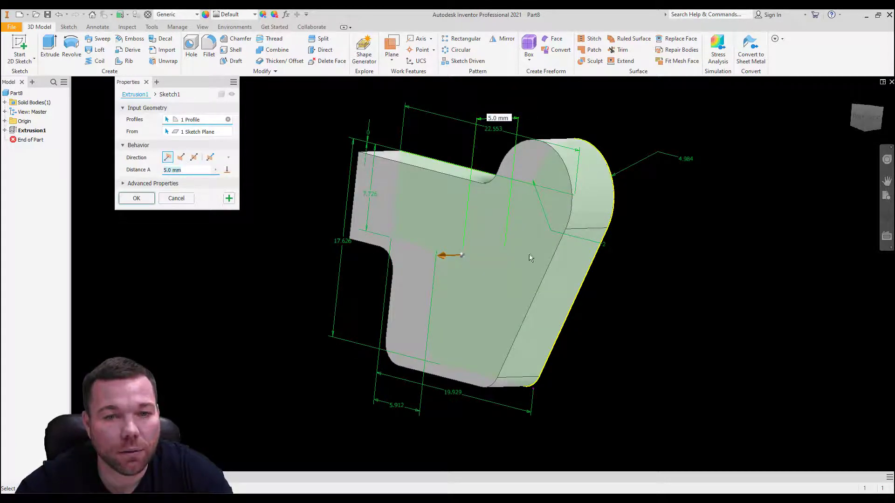
pyautogui.keyDown('shift'); pyautogui.moveTo(700, 294); pyautogui.dragTo(381, 246, button='middle'); pyautogui.keyUp('shift')
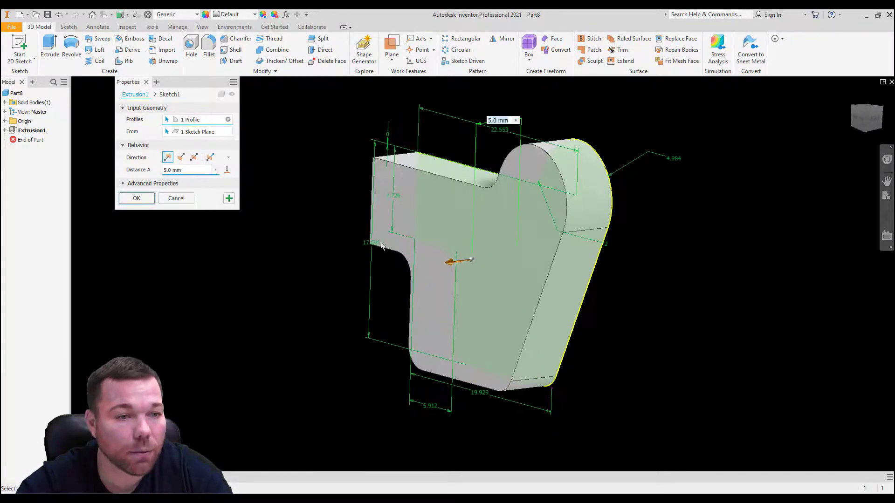
pyautogui.click(136, 199)
pyautogui.keyDown('shift'); pyautogui.moveTo(602, 256); pyautogui.dragTo(653, 226, button='middle'); pyautogui.keyUp('shift')
pyautogui.scroll(-3, 653, 227)
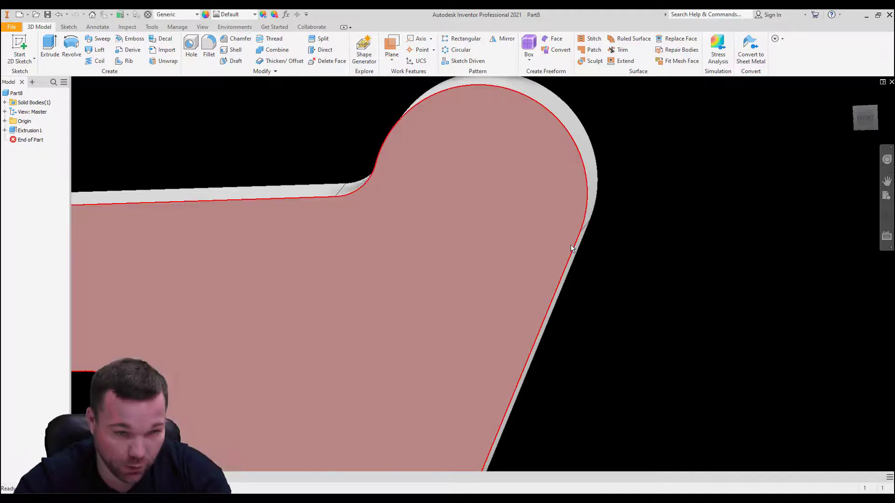
pyautogui.scroll(5, 379, 208)
pyautogui.scroll(-3, 355, 229)
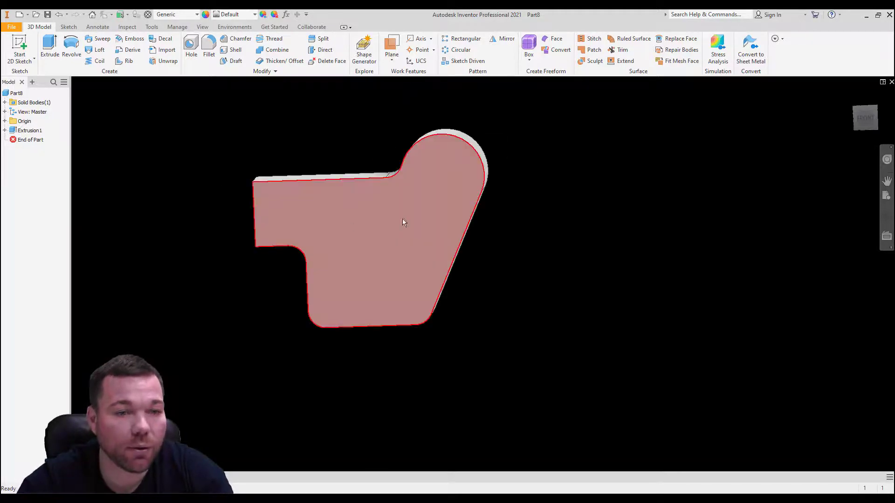
pyautogui.keyDown('shift'); pyautogui.moveTo(402, 219); pyautogui.dragTo(482, 209, button='middle'); pyautogui.keyUp('shift')
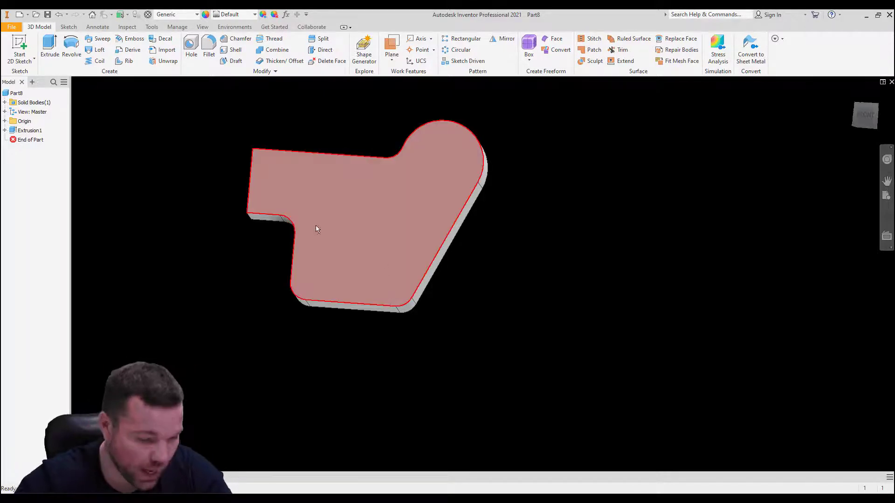
# Step: Set the extrusion's distance to 5 mm and recheck its settings with the solid in an angled view
pyautogui.doubleClick(11, 132)
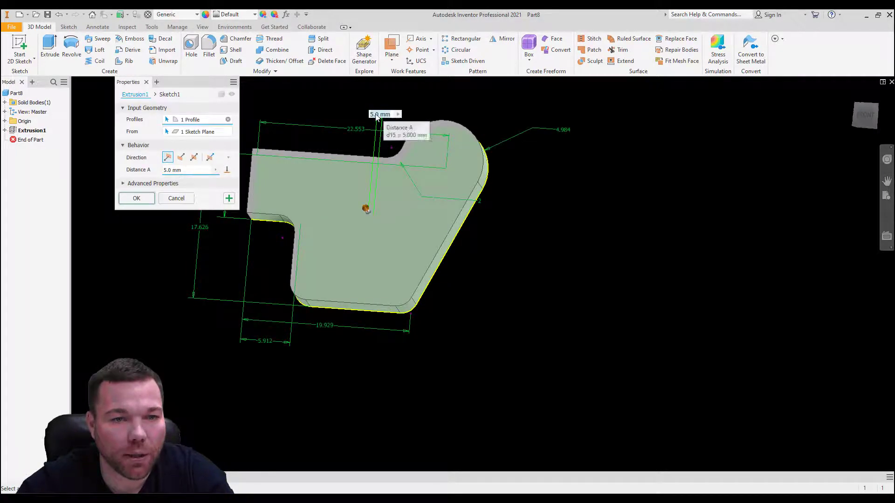
pyautogui.moveTo(185, 170); pyautogui.dragTo(143, 178)
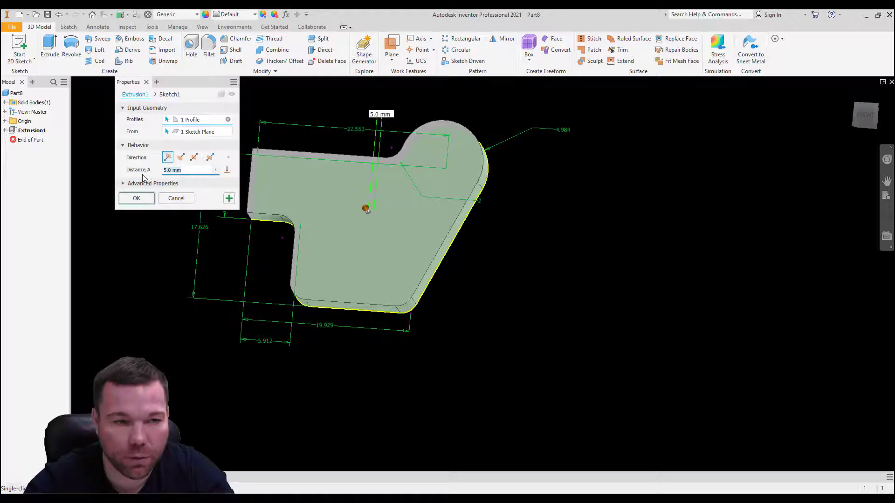
pyautogui.press('Return')
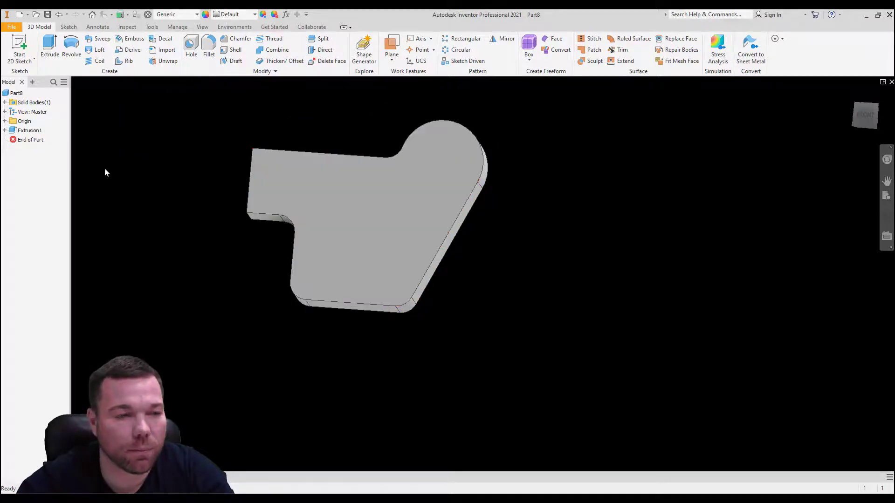
pyautogui.doubleClick(29, 130)
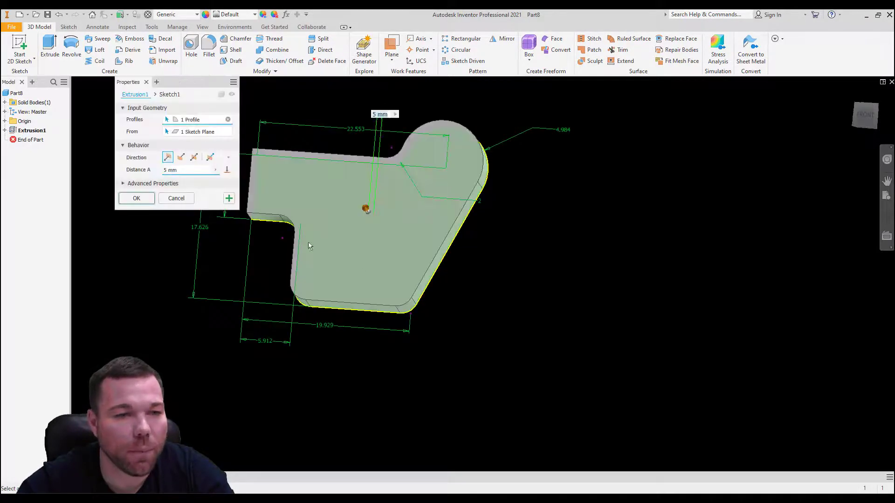
pyautogui.keyDown('shift'); pyautogui.moveTo(308, 243); pyautogui.dragTo(241, 262, button='middle'); pyautogui.keyUp('shift')
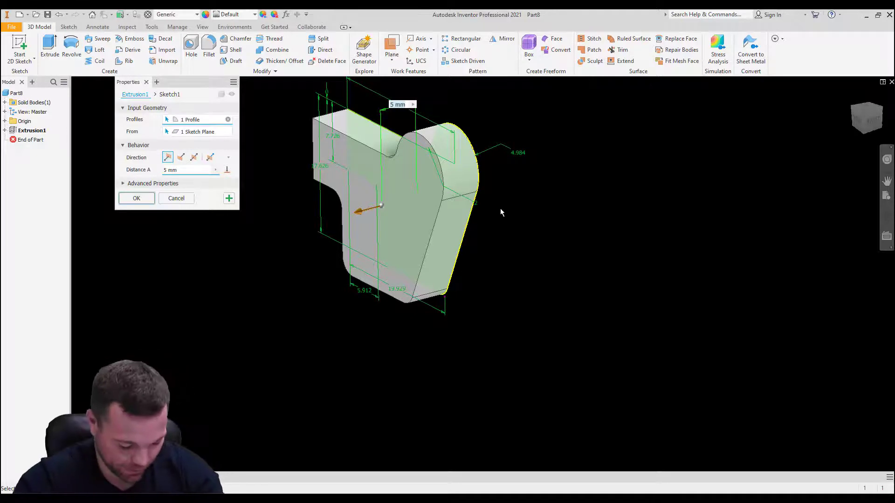
pyautogui.press('Return')
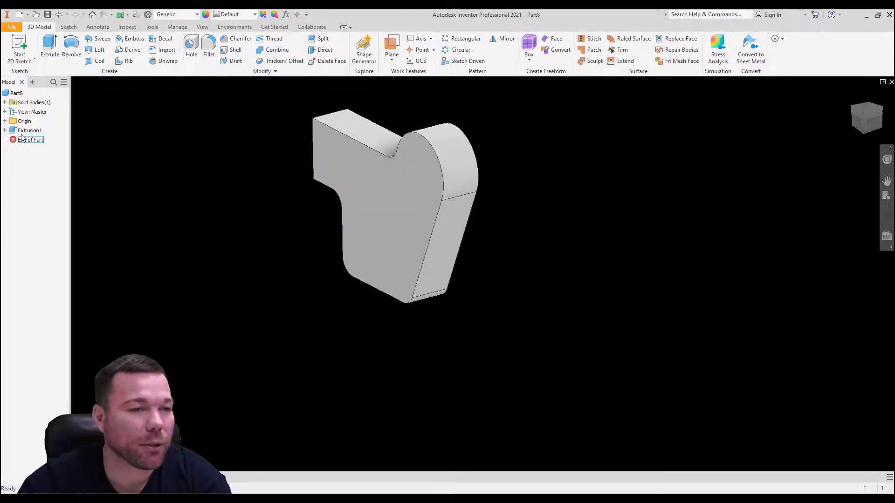
# Step: Reopen the extrusion's sketch and set the horizontal dimension from the left edge to the arc centre to 200 mm
pyautogui.click(5, 131)
pyautogui.doubleClick(33, 140)
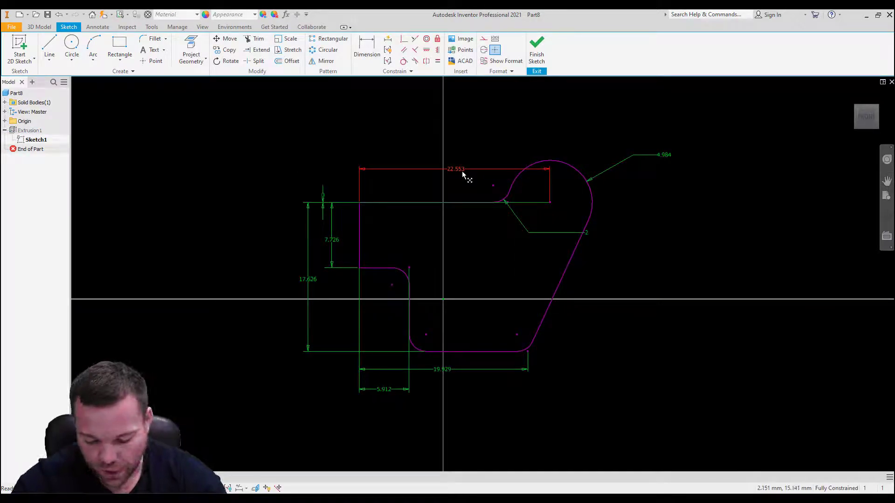
pyautogui.doubleClick(462, 174)
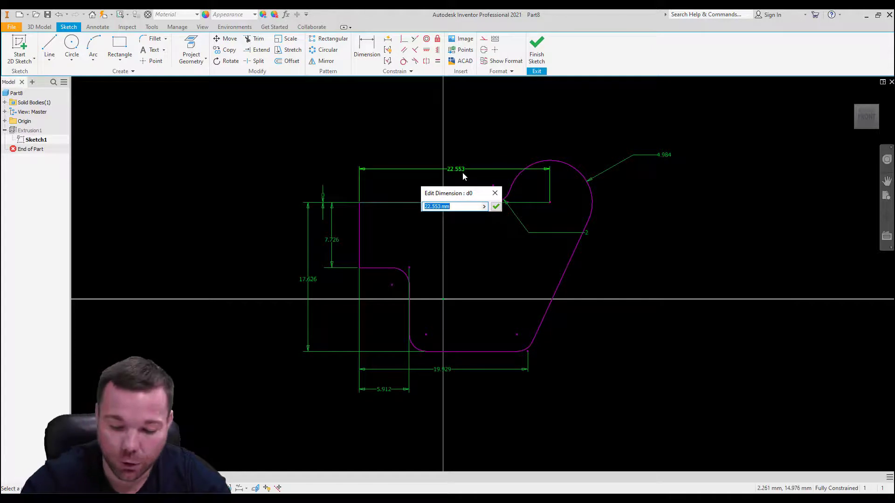
pyautogui.write('200')
pyautogui.press('Return')
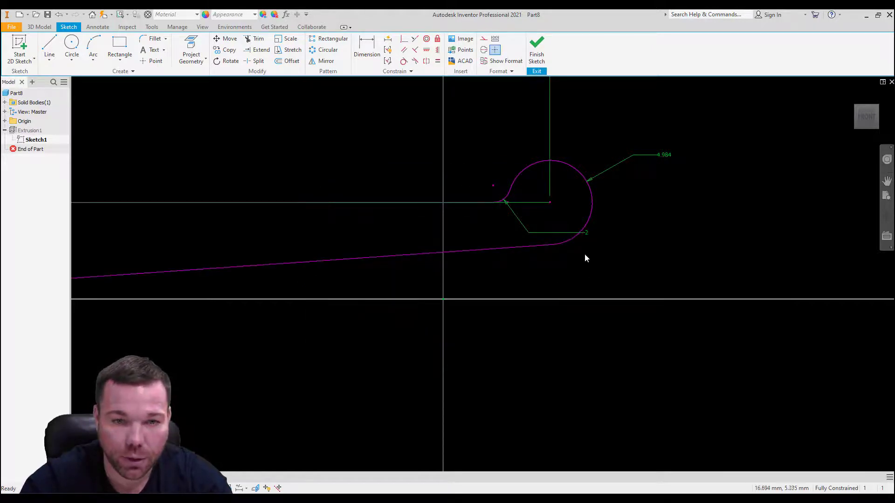
# Step: Enlarge the radius dimension of the large arc
pyautogui.scroll(-3, 592, 247)
pyautogui.doubleClick(620, 218)
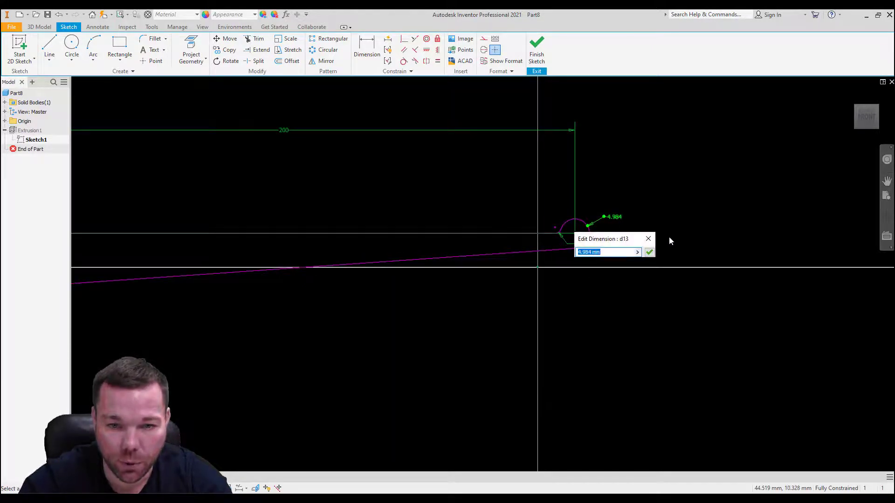
pyautogui.write('50')
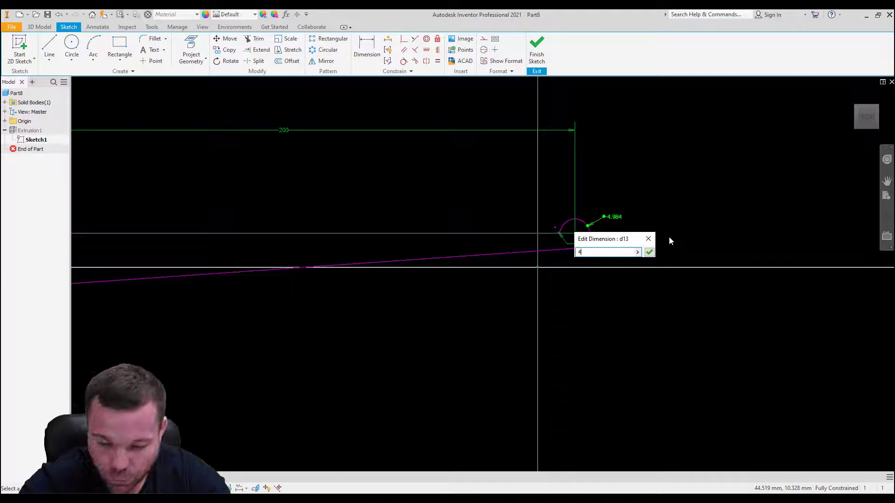
pyautogui.press('Return')
# Step: Set the radius of the fillet joining the straight upper edge to the large arc to 20 mm
pyautogui.click(469, 244)
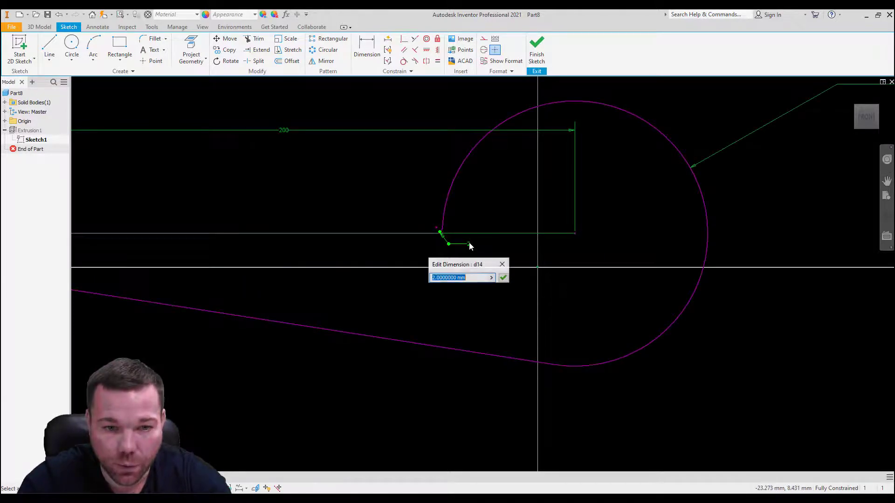
pyautogui.write('2')
pyautogui.press('Return')
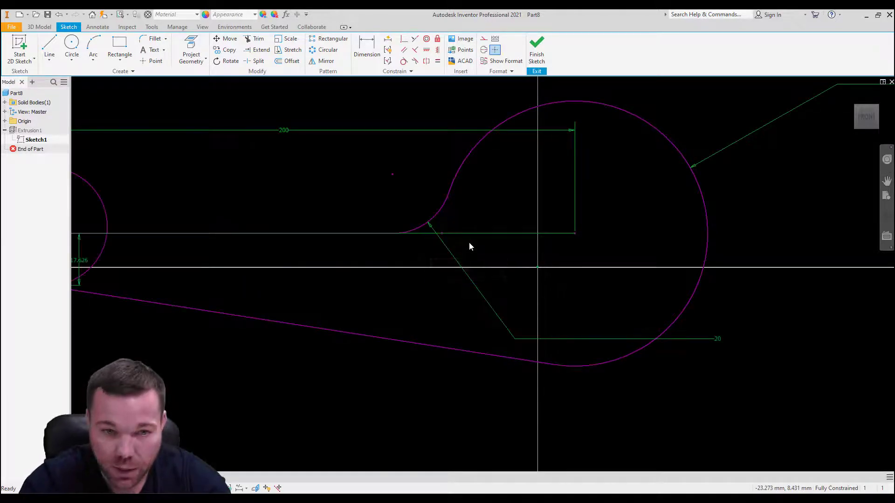
# Step: Try to set the horizontal dimension from the left edge to the start of the slanted line to 180 mm
pyautogui.scroll(-5, 622, 230)
pyautogui.scroll(5, 544, 217)
pyautogui.scroll(4, 544, 216)
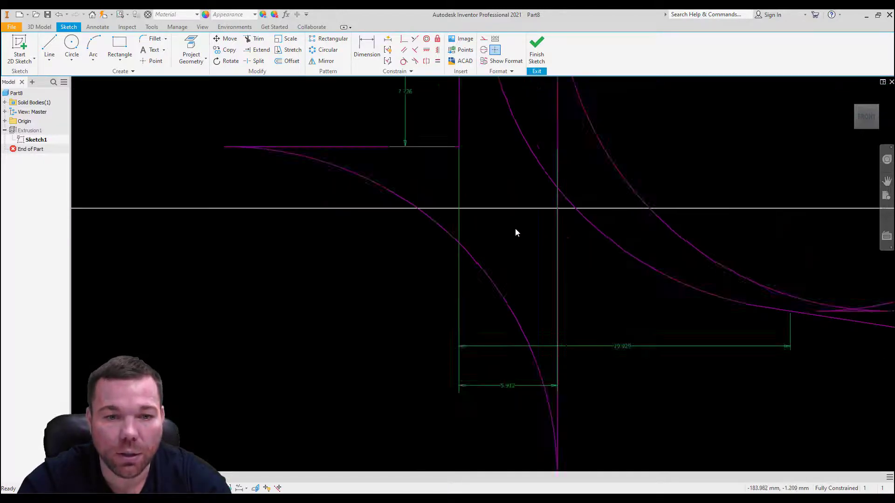
pyautogui.doubleClick(579, 300)
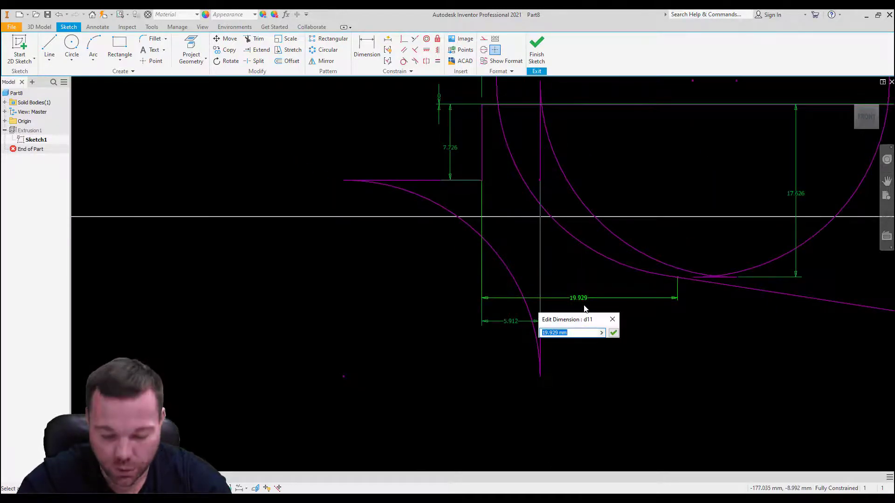
pyautogui.write('25')
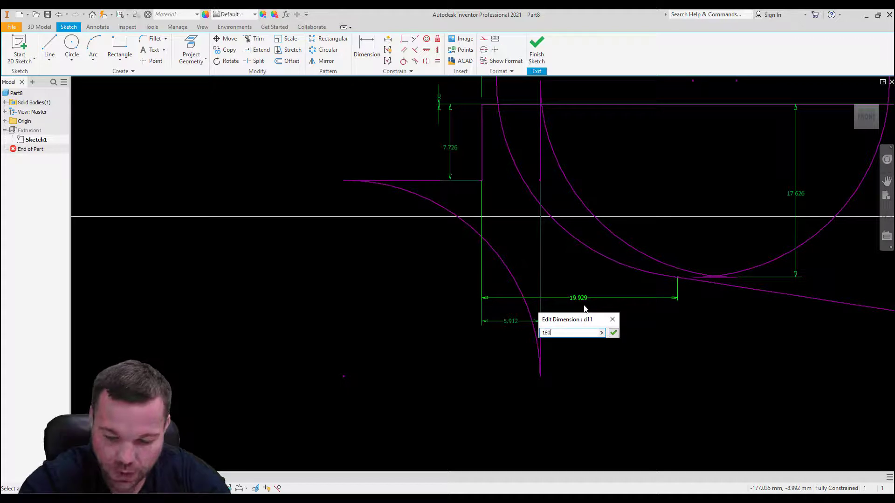
pyautogui.press('Return')
pyautogui.press('Escape')
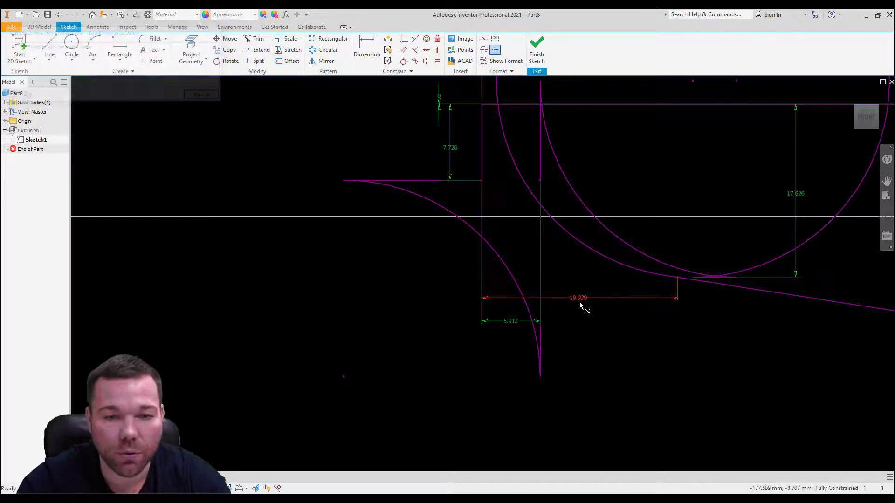
pyautogui.doubleClick(578, 298)
pyautogui.write('18')
pyautogui.press('Return')
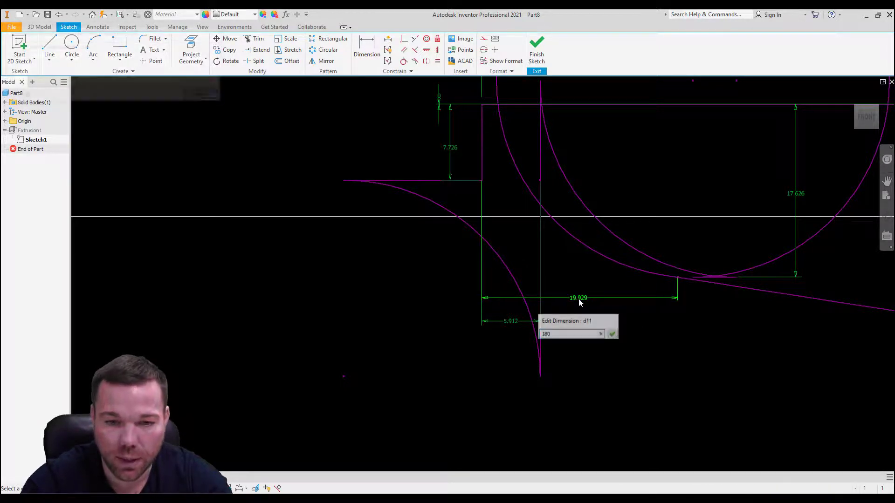
pyautogui.press('Escape')
# Step: Undo the last radius changes to the sketch
pyautogui.scroll(5, 384, 239)
pyautogui.scroll(10, 351, 236)
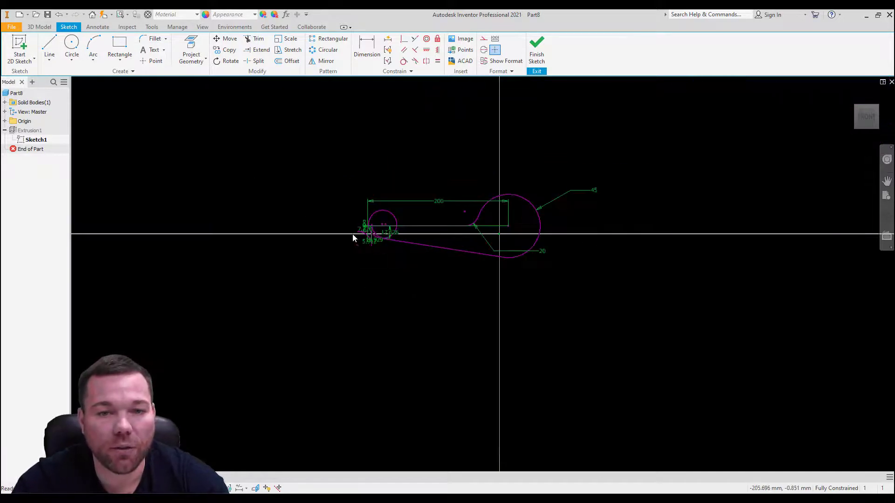
pyautogui.click(58, 16)
# Step: Set the distance from the left edge to the start of the slanted line to 180 mm and the profile's overall height to 120 mm
pyautogui.scroll(-5, 455, 200)
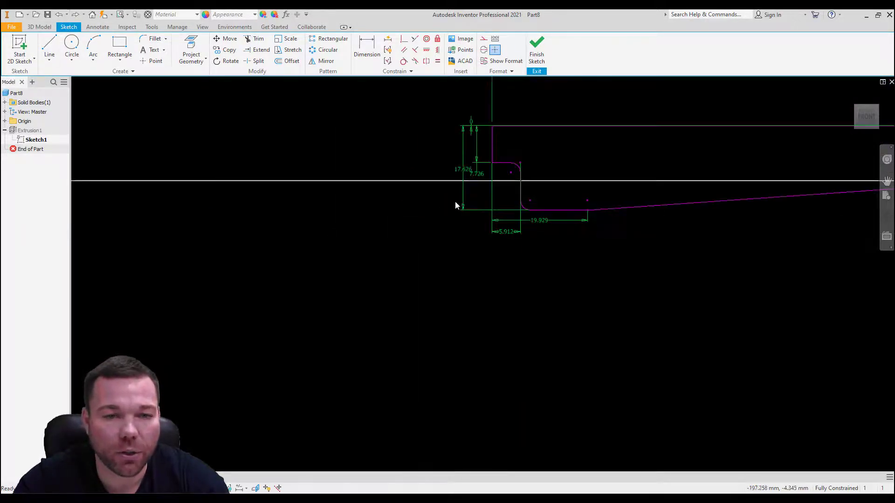
pyautogui.scroll(-2, 454, 201)
pyautogui.doubleClick(606, 239)
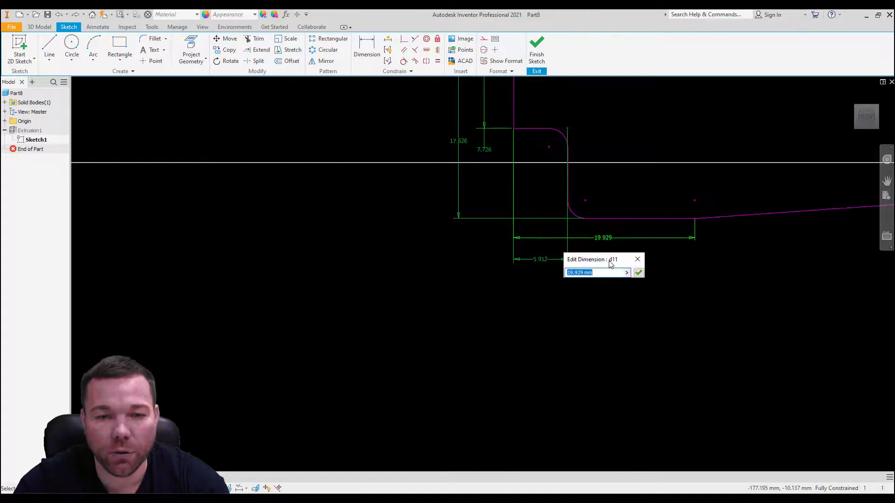
pyautogui.write('180')
pyautogui.click(639, 273)
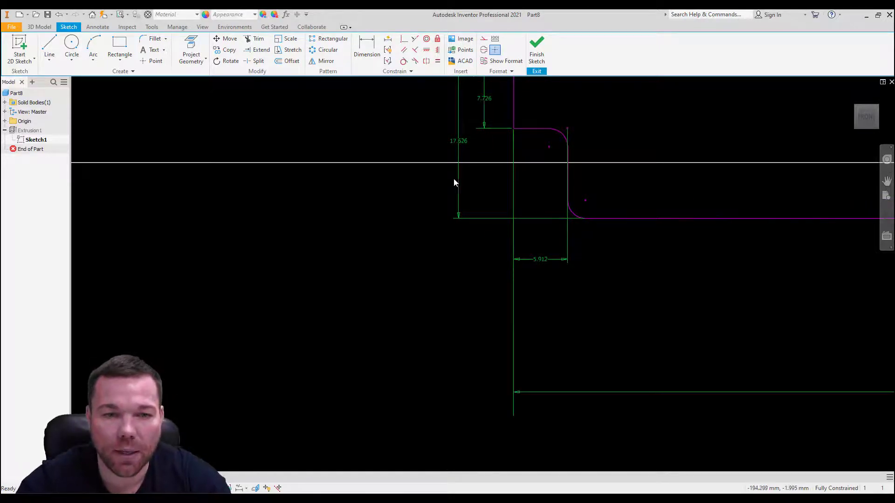
pyautogui.doubleClick(459, 145)
pyautogui.write('120')
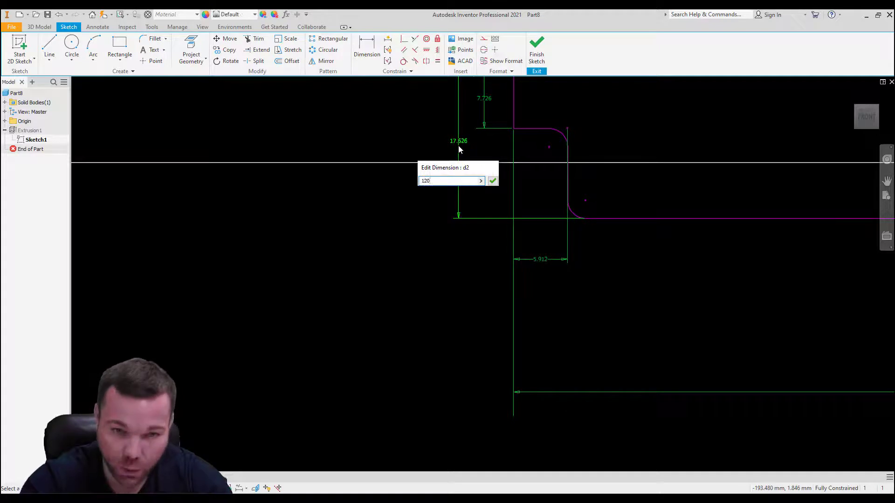
pyautogui.press('Return')
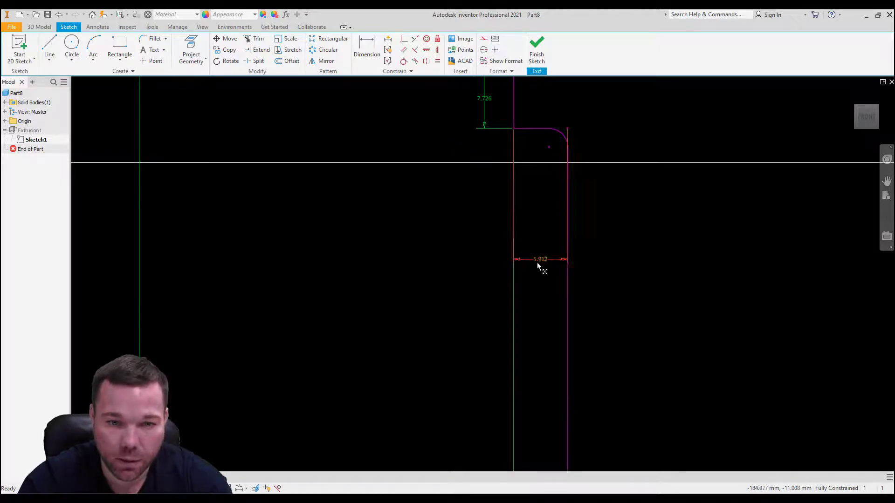
# Step: Set the notch's horizontal dimension to 40 mm and the height of the left edge to 50 mm
pyautogui.doubleClick(536, 263)
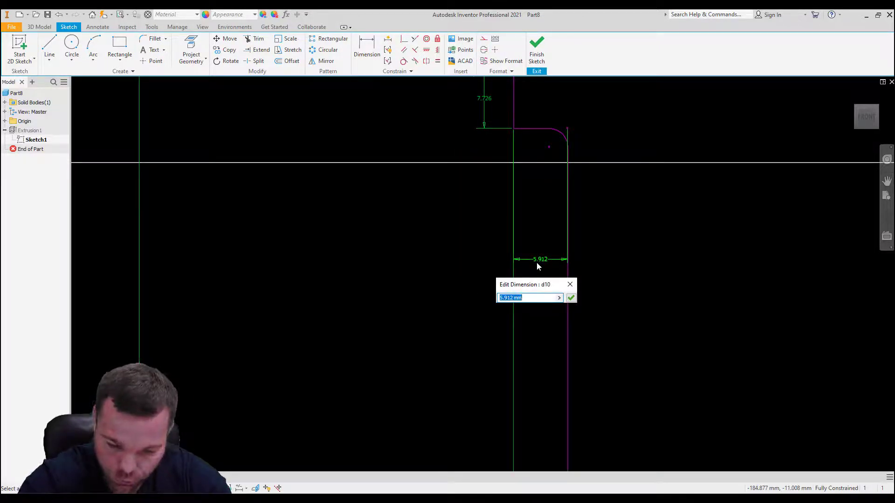
pyautogui.write('40')
pyautogui.press('Return')
pyautogui.scroll(-2, 536, 264)
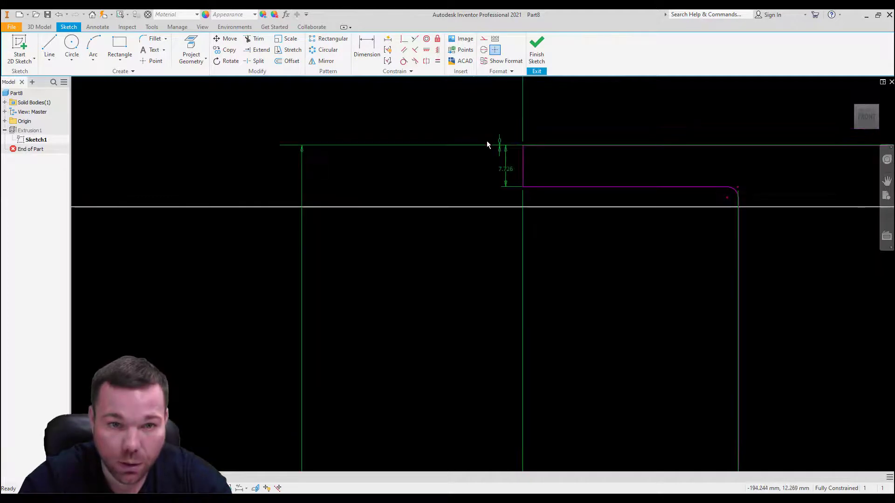
pyautogui.doubleClick(506, 172)
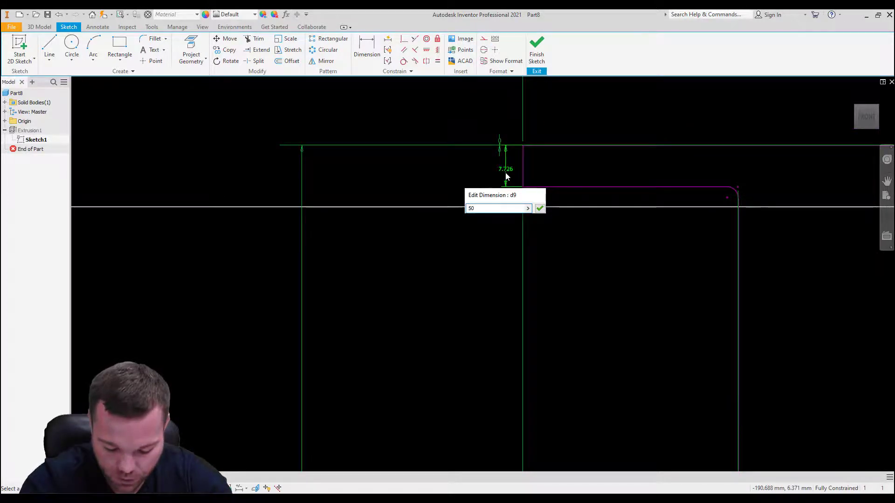
pyautogui.press('Return')
# Step: Set the radius of the large arc at the upper right end of the profile to 45 mm
pyautogui.scroll(-3, 408, 219)
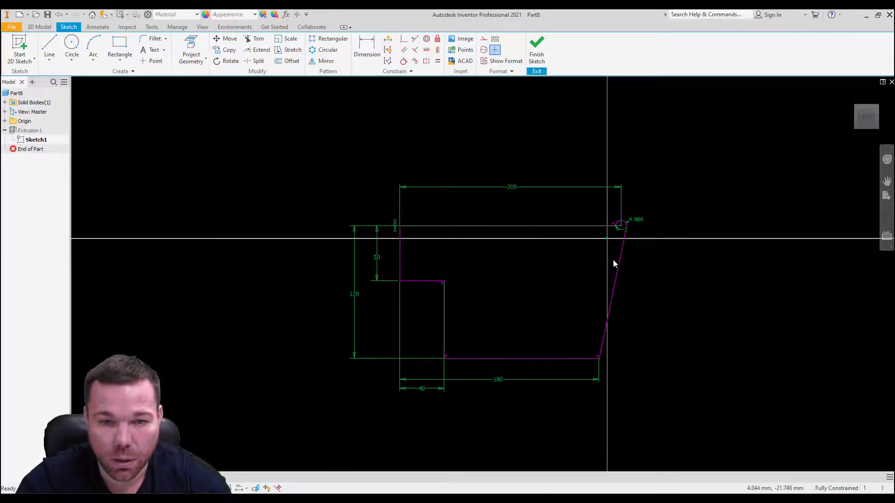
pyautogui.scroll(4, 626, 233)
pyautogui.doubleClick(667, 199)
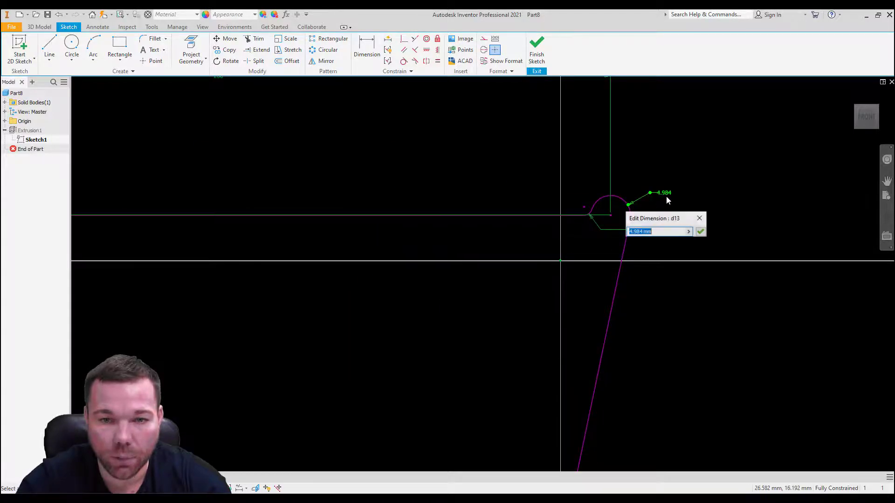
pyautogui.write('45')
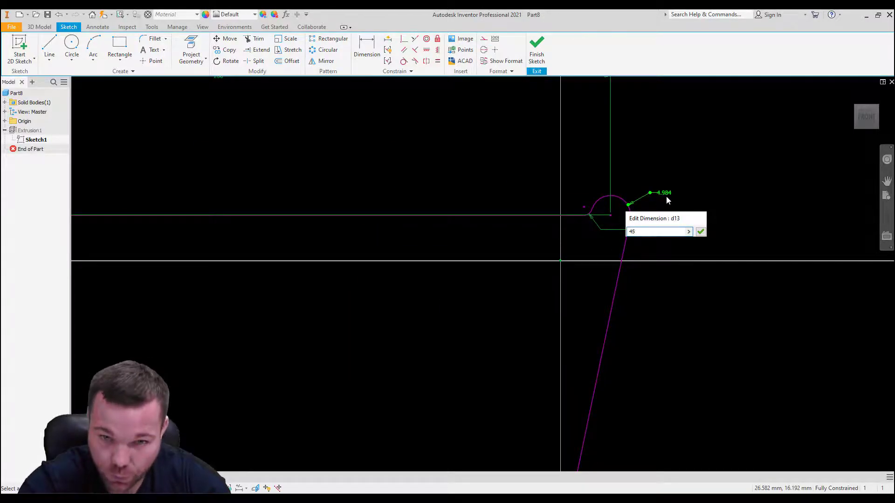
pyautogui.press('Return')
# Step: Set the profile's fillet radius to 20 mm and finish the sketch to update the extruded plate
pyautogui.doubleClick(467, 230)
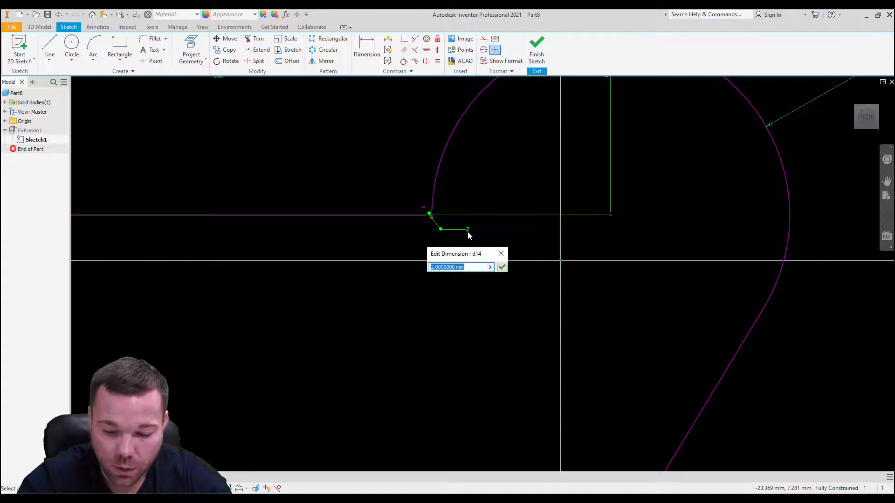
pyautogui.write('20')
pyautogui.press('Return')
pyautogui.scroll(-5, 653, 242)
pyautogui.scroll(4, 606, 272)
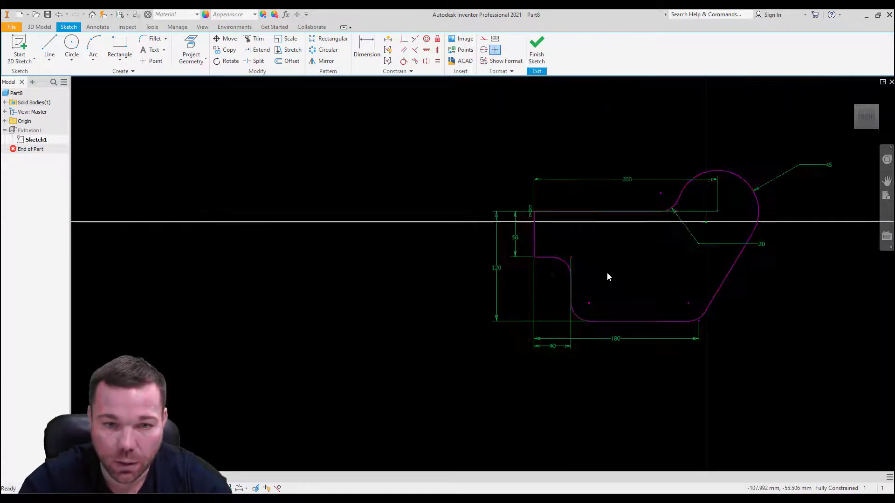
pyautogui.scroll(-4, 158, 186)
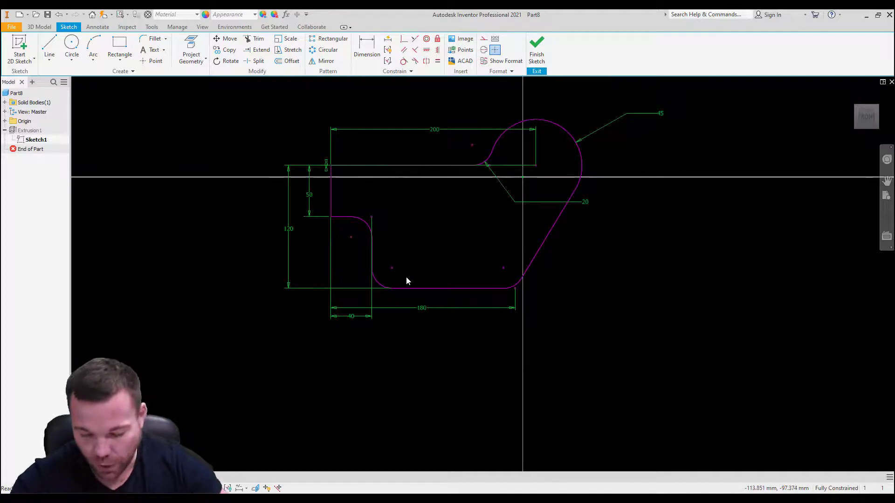
pyautogui.click(537, 46)
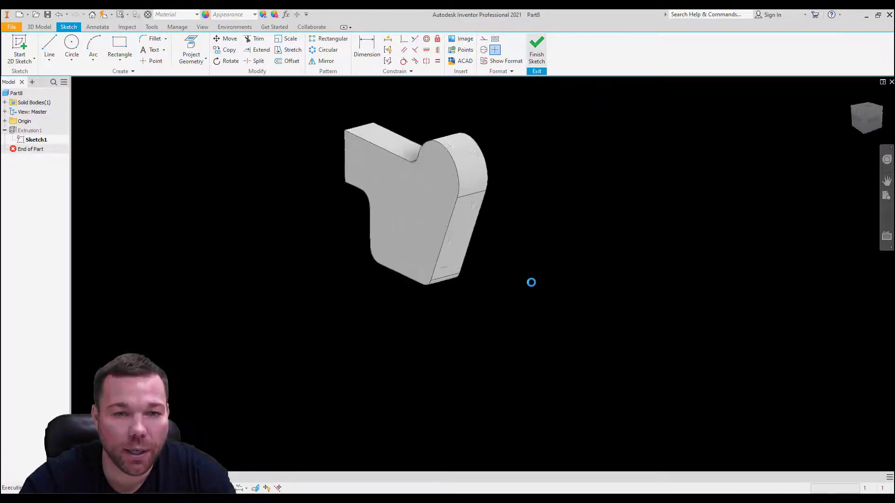
pyautogui.scroll(-5, 508, 285)
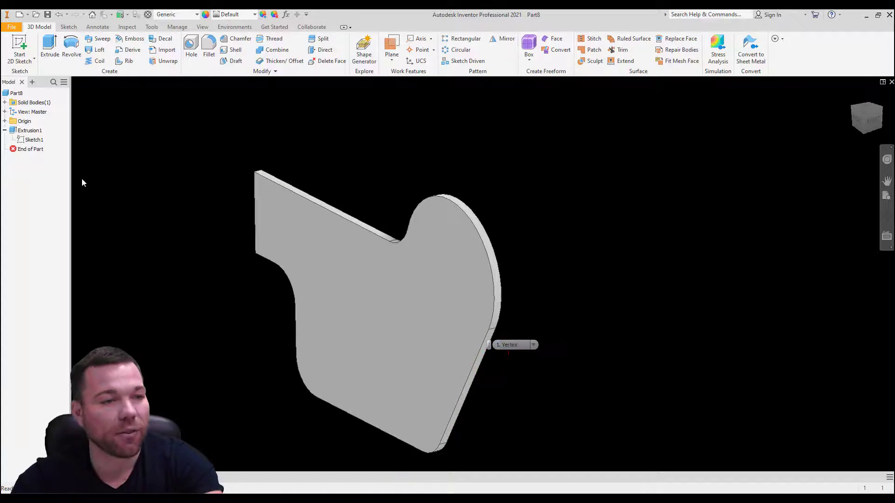
# Step: Reopen the extrusion's sketch and draw a separate two-point rectangle to the right of the existing profile
pyautogui.doubleClick(28, 141)
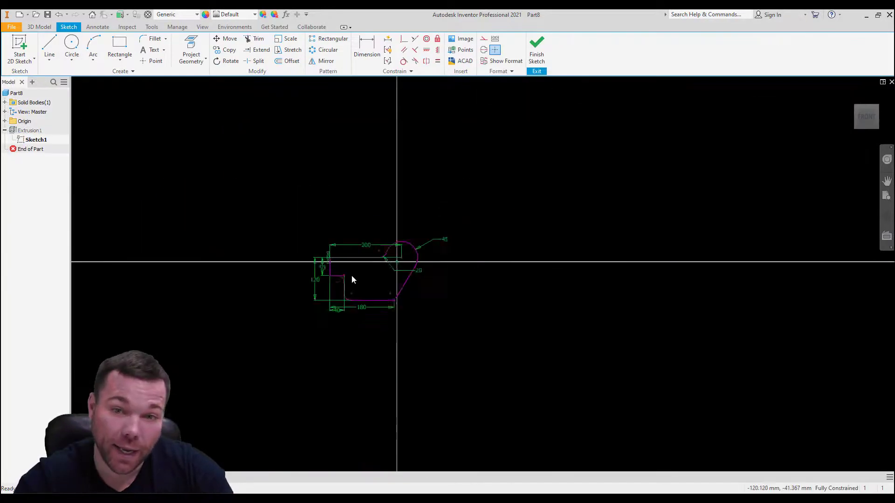
pyautogui.scroll(3, 494, 272)
pyautogui.press('r')
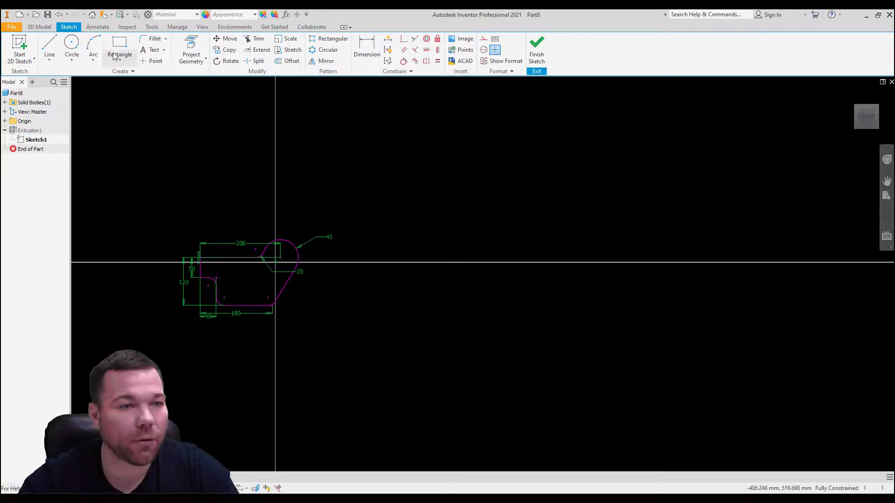
pyautogui.click(377, 236)
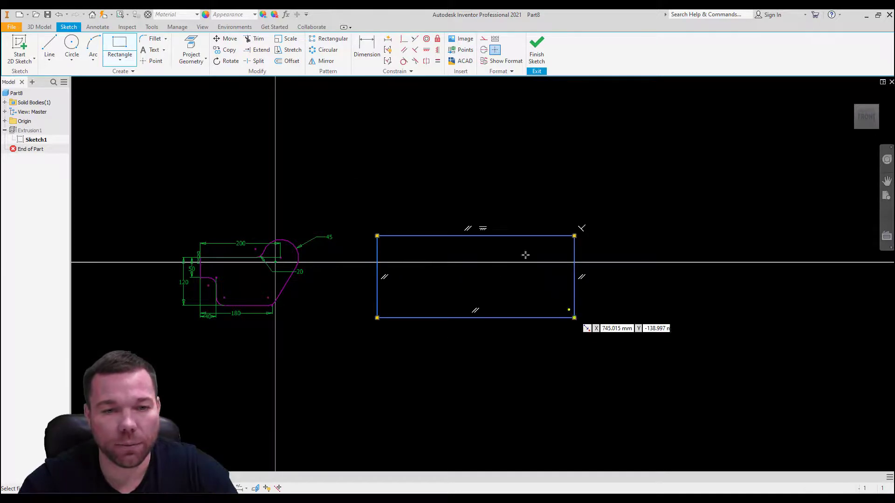
pyautogui.click(574, 317)
# Step: Draw a circle centred on the rectangle's upper right corner and finish the sketch
pyautogui.click(72, 44)
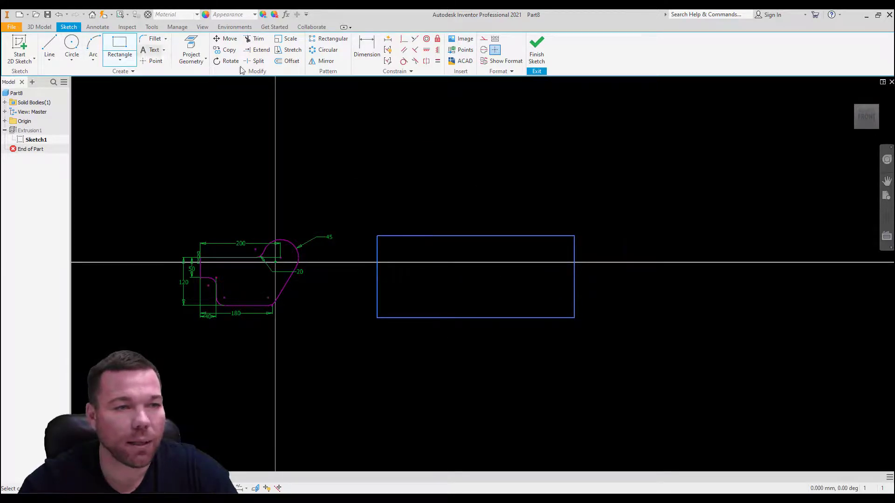
pyautogui.click(575, 236)
pyautogui.click(536, 46)
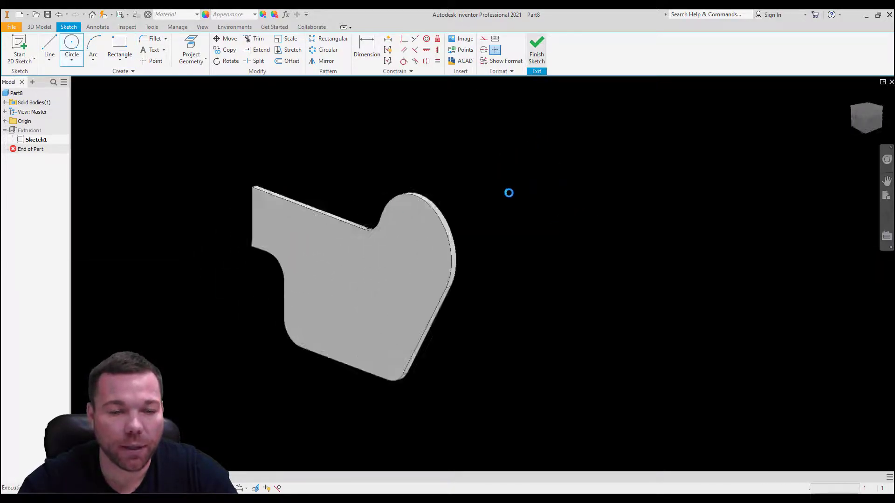
# Step: Edit the extrusion and add the rectangle, the overlapping quarter and the remaining circle area to its selected profiles
pyautogui.doubleClick(30, 130)
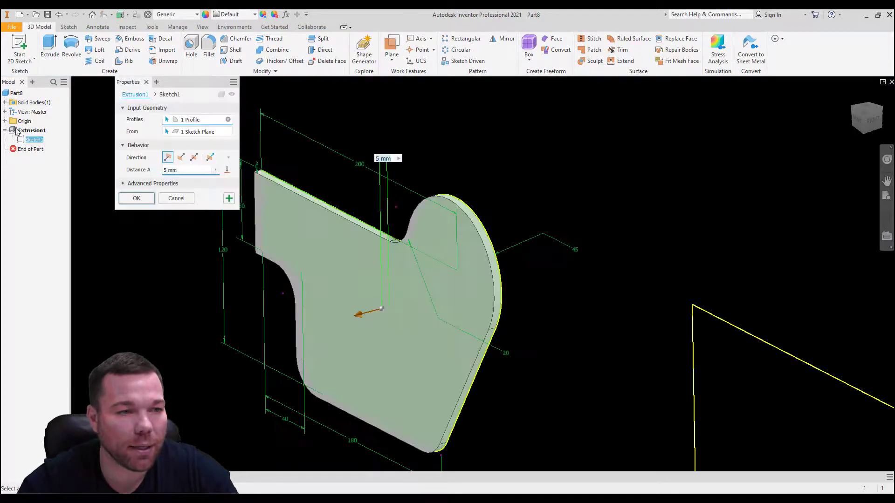
pyautogui.scroll(5, 257, 150)
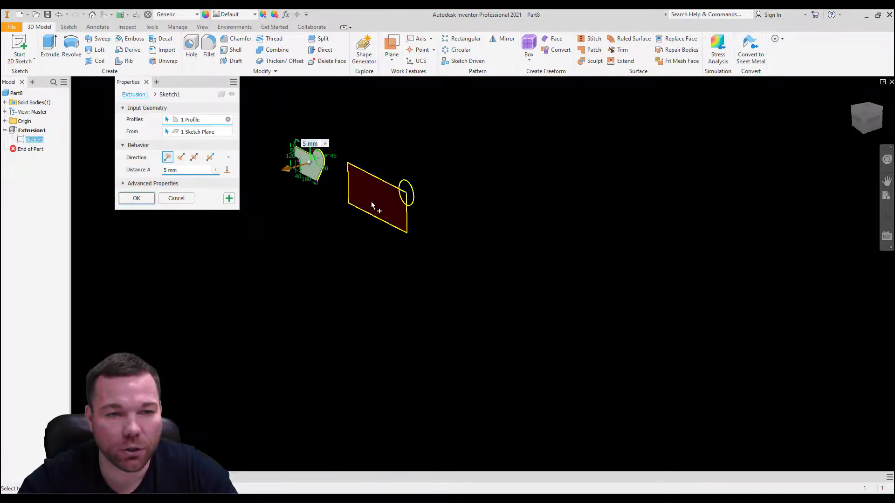
pyautogui.keyDown('shift'); pyautogui.moveTo(461, 211); pyautogui.dragTo(440, 179, button='middle'); pyautogui.keyUp('shift')
pyautogui.scroll(-2, 438, 175)
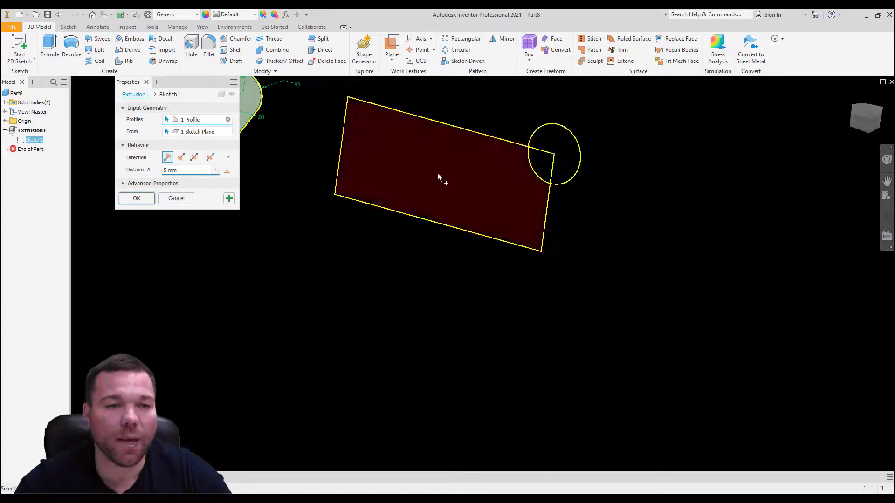
pyautogui.scroll(5, 571, 182)
pyautogui.scroll(-5, 502, 165)
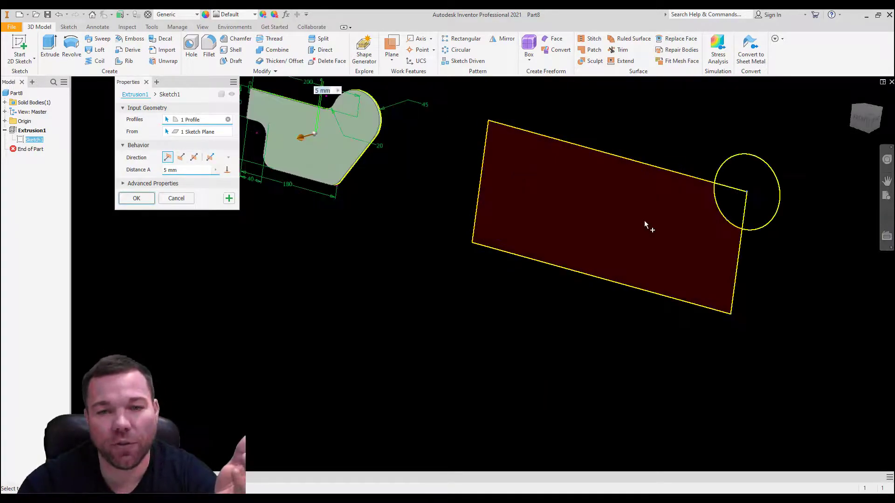
pyautogui.scroll(2, 651, 218)
pyautogui.click(654, 211)
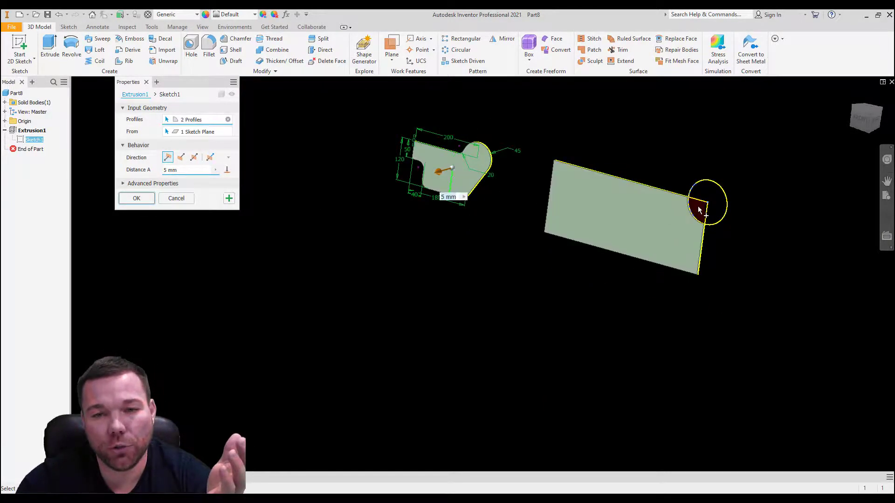
pyautogui.scroll(-2, 695, 214)
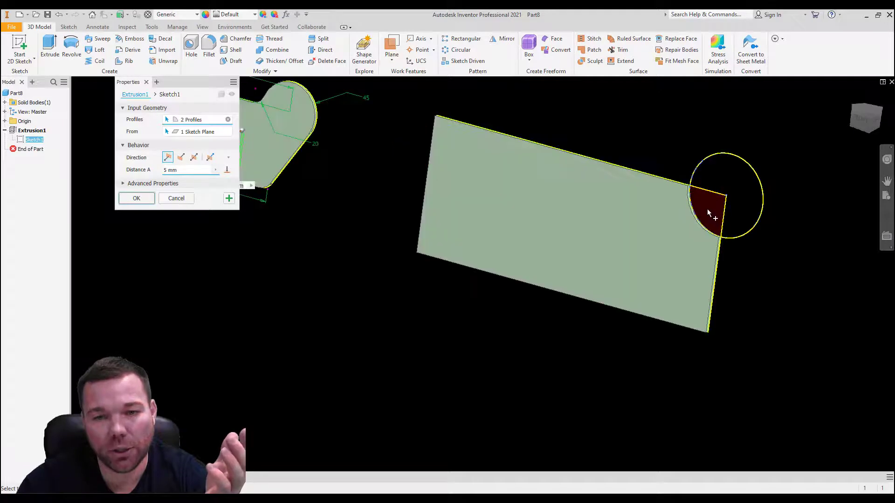
pyautogui.click(706, 209)
pyautogui.click(729, 174)
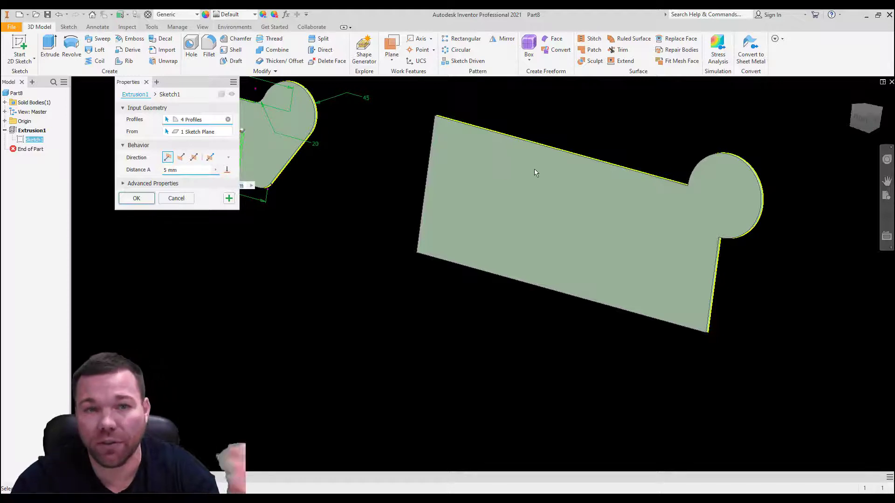
# Step: Clear the extrusion's profile selection, reselect only the original plate profile and accept the edit
pyautogui.click(228, 119)
pyautogui.click(274, 139)
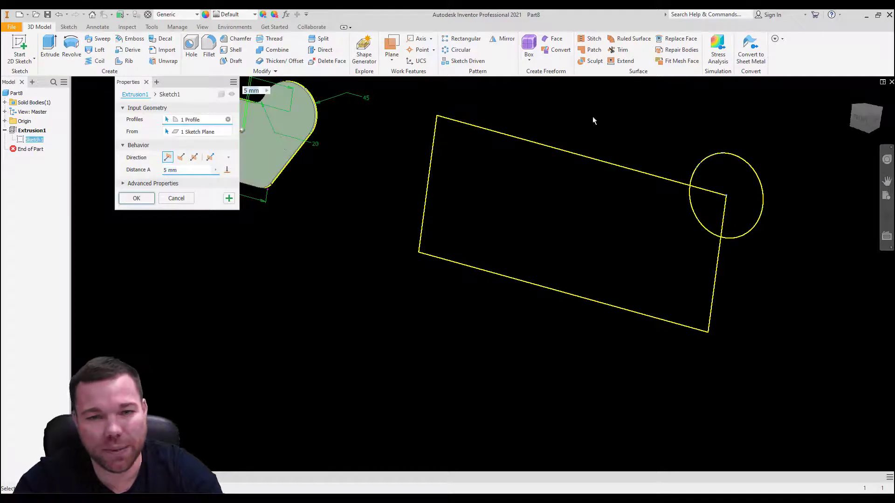
pyautogui.click(150, 199)
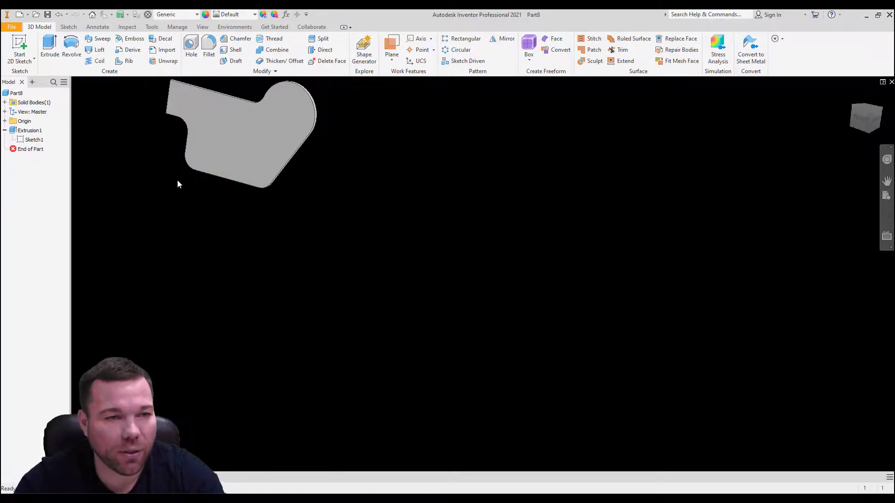
pyautogui.click(5, 131)
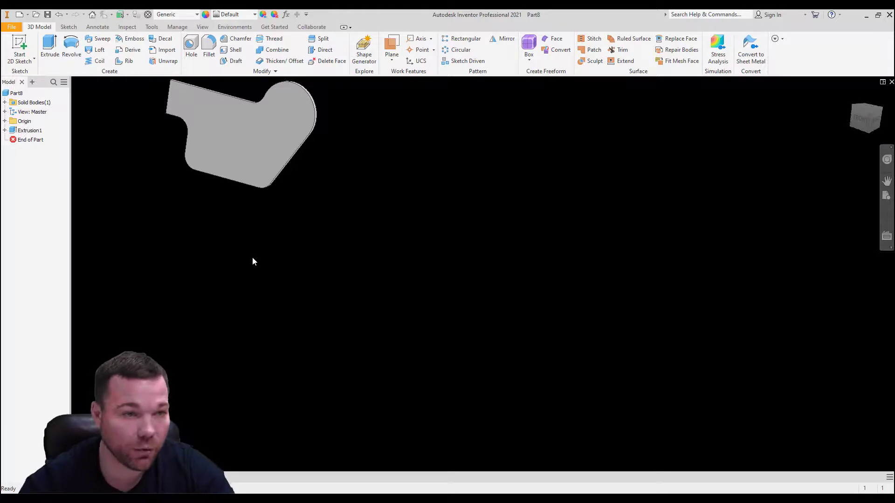
# Step: Start a new 2D sketch on the plate's front face and project the face outline into it
pyautogui.click(20, 59)
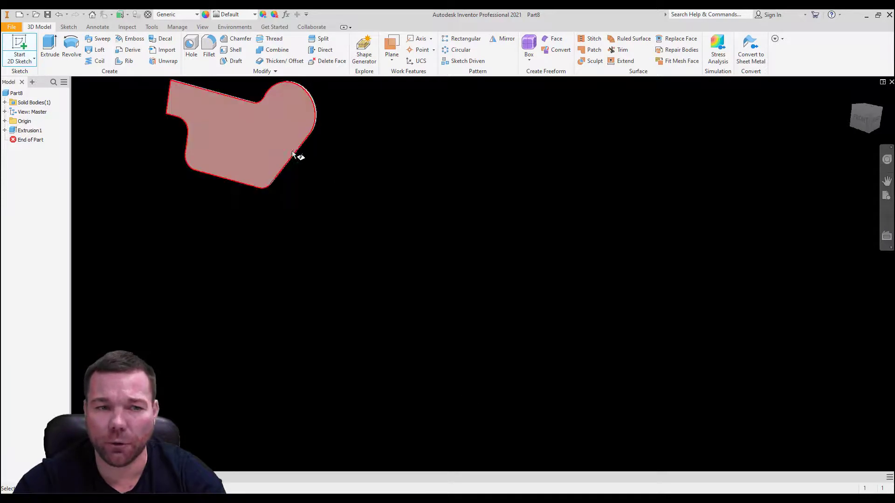
pyautogui.click(253, 130)
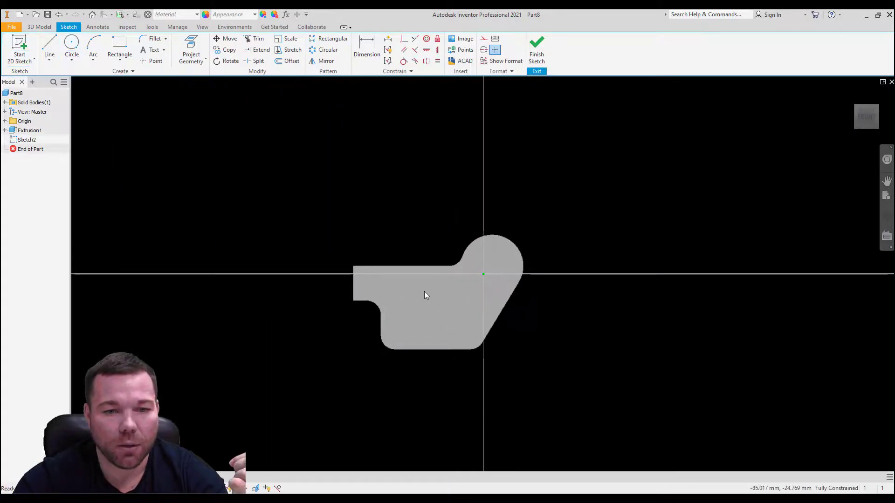
pyautogui.scroll(2, 447, 312)
pyautogui.scroll(-1, 512, 261)
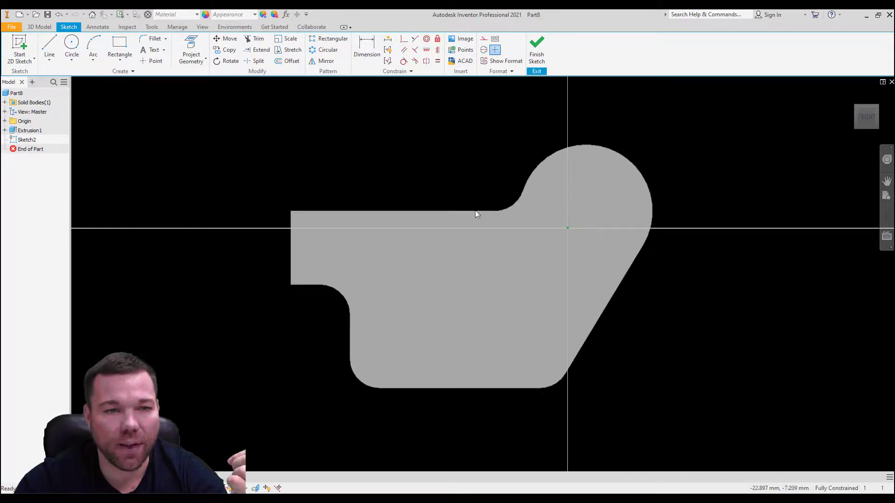
pyautogui.click(195, 49)
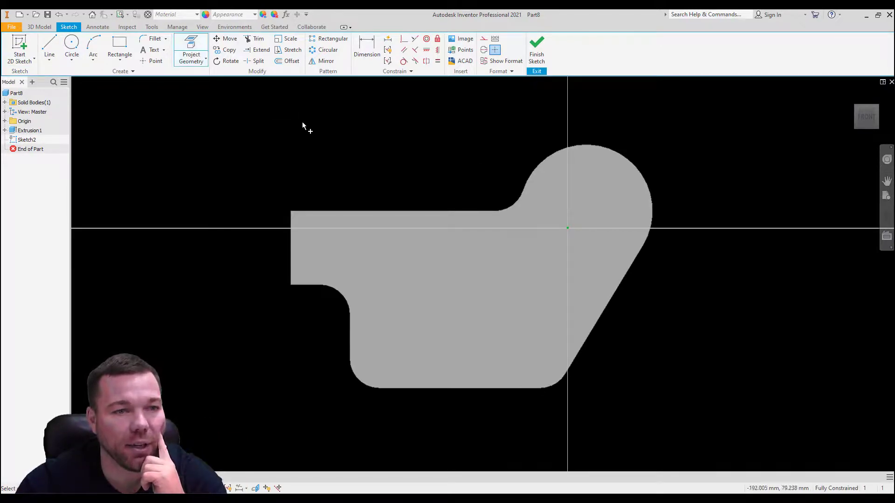
pyautogui.click(435, 252)
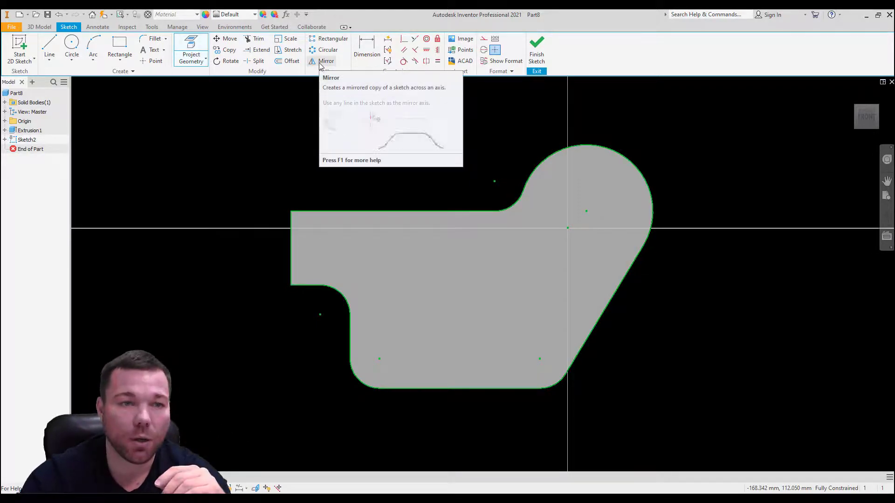
# Step: Offset the projected outline inward by about 15 mm and finish the sketch
pyautogui.click(286, 61)
pyautogui.click(474, 213)
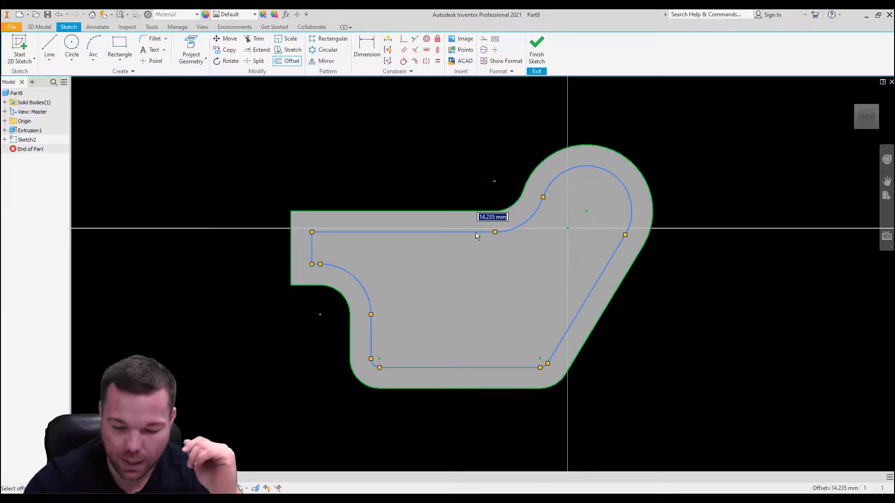
pyautogui.click(475, 233)
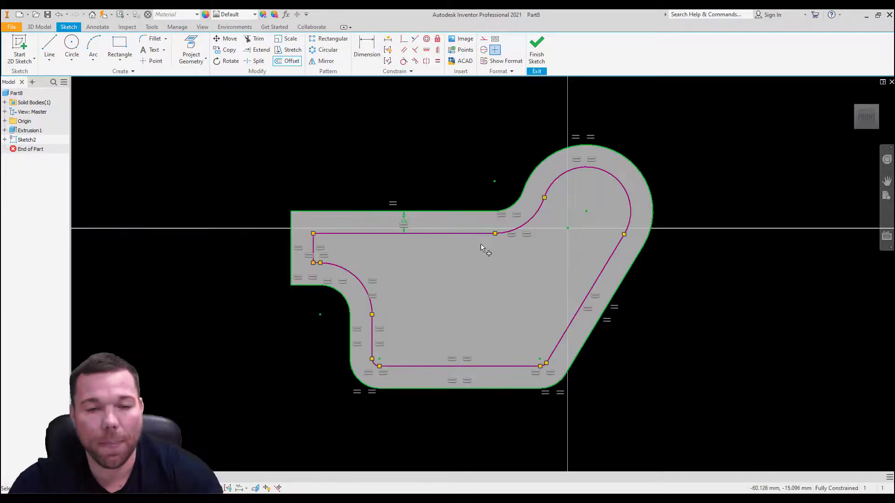
pyautogui.click(537, 49)
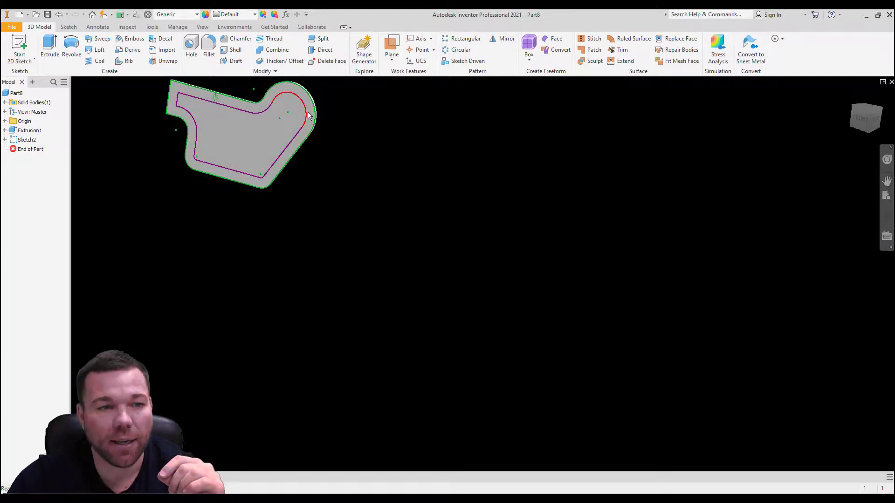
# Step: Extrude the region inside the offset outline as a cut through the plate, leaving only the outer rim
pyautogui.moveTo(308, 115)
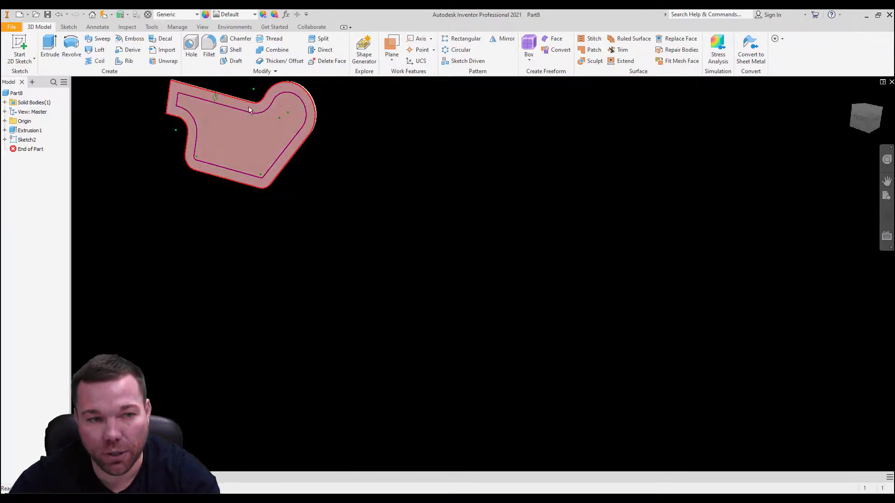
pyautogui.click(238, 145)
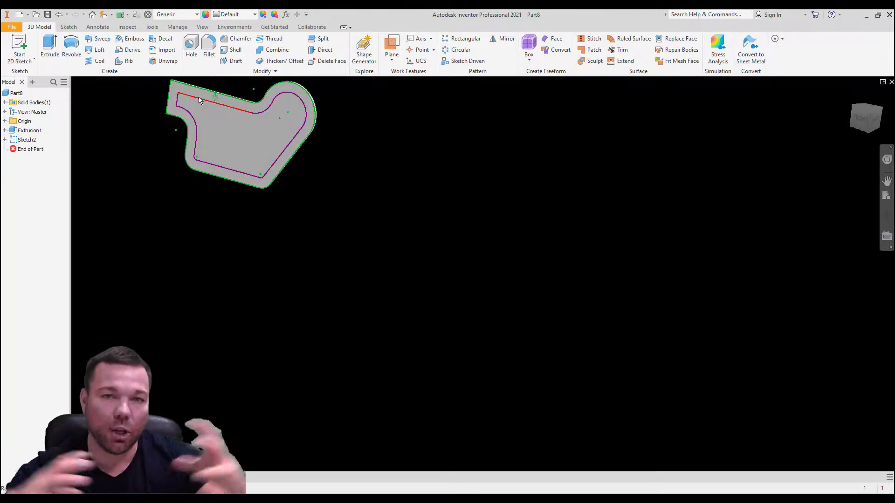
pyautogui.moveTo(198, 97)
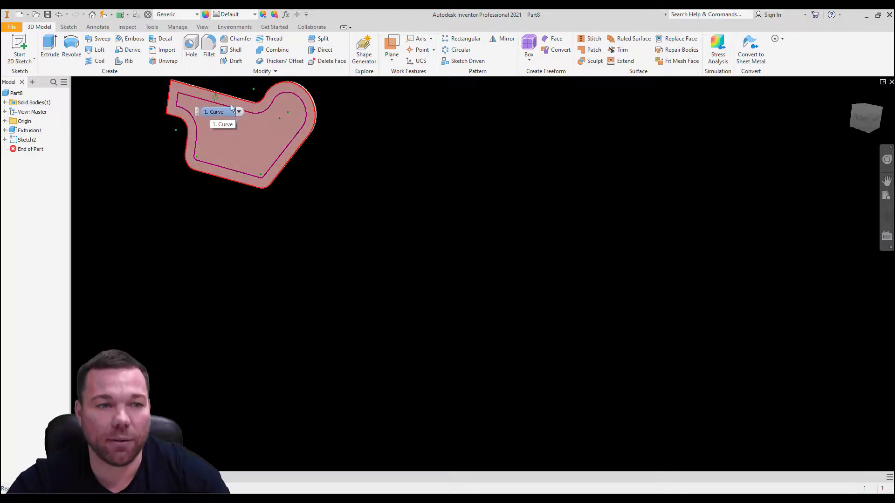
pyautogui.click(50, 46)
pyautogui.click(269, 134)
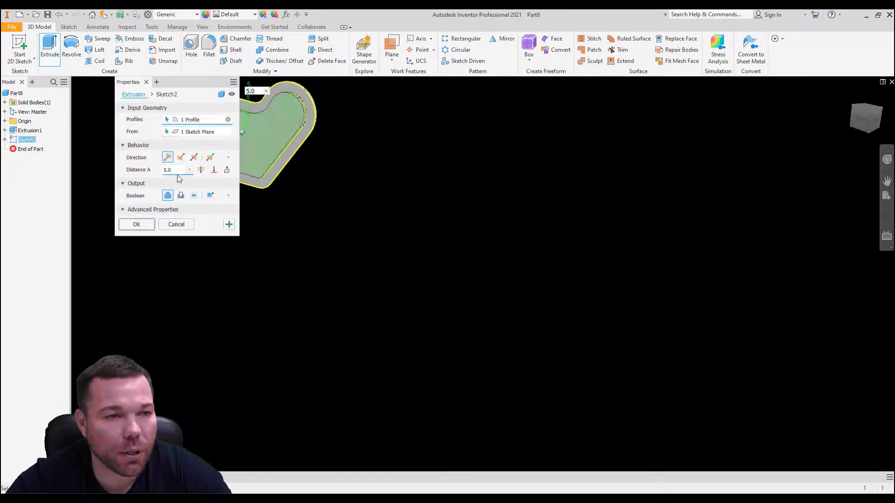
pyautogui.click(181, 195)
pyautogui.click(136, 224)
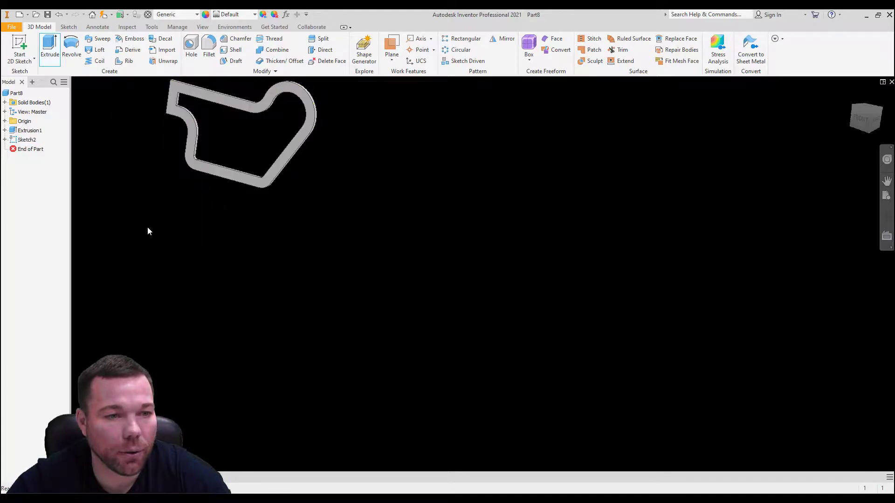
pyautogui.scroll(2, 323, 213)
pyautogui.scroll(-3, 285, 200)
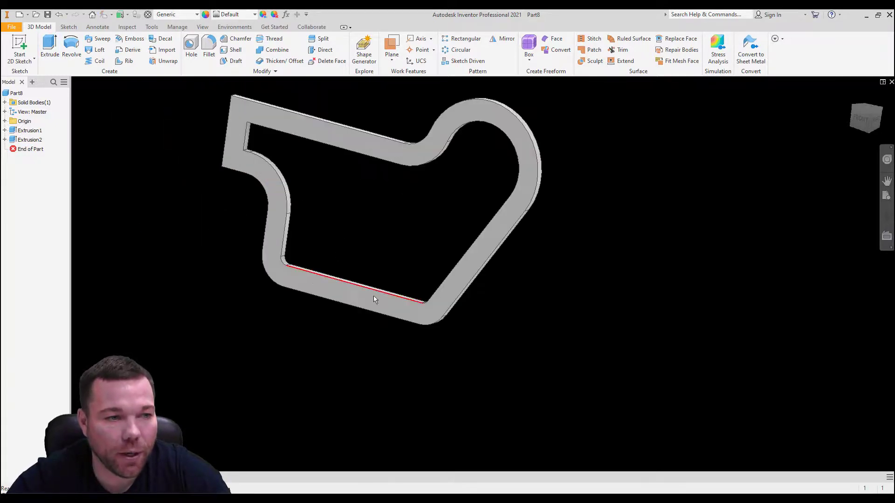
# Step: Rename the plate's base extrusion as outside extrude
pyautogui.doubleClick(30, 130)
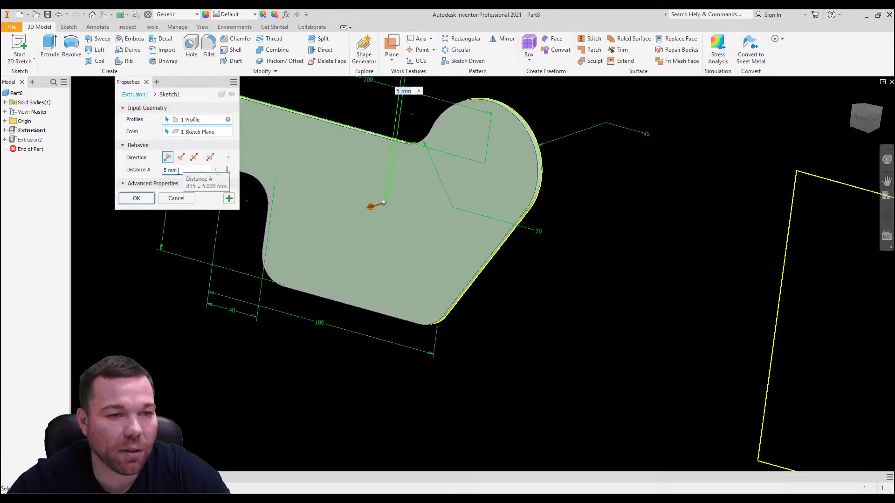
pyautogui.click(147, 82)
pyautogui.click(30, 132)
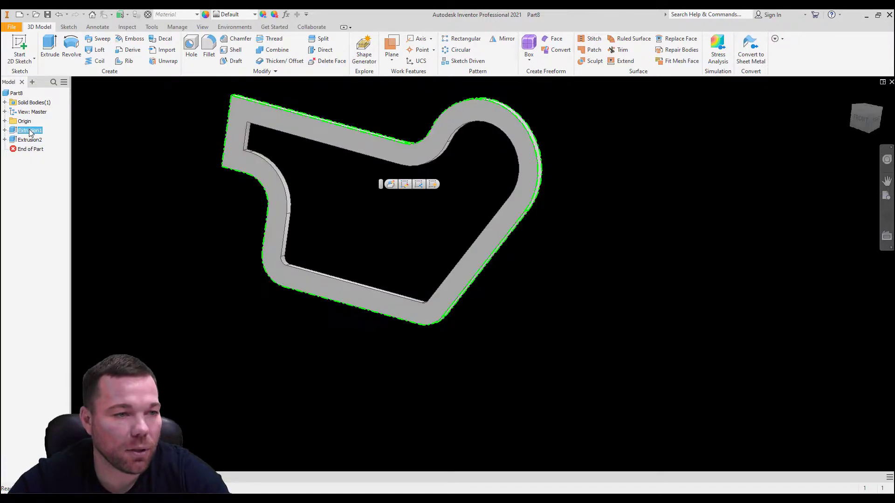
pyautogui.write('outside extrude')
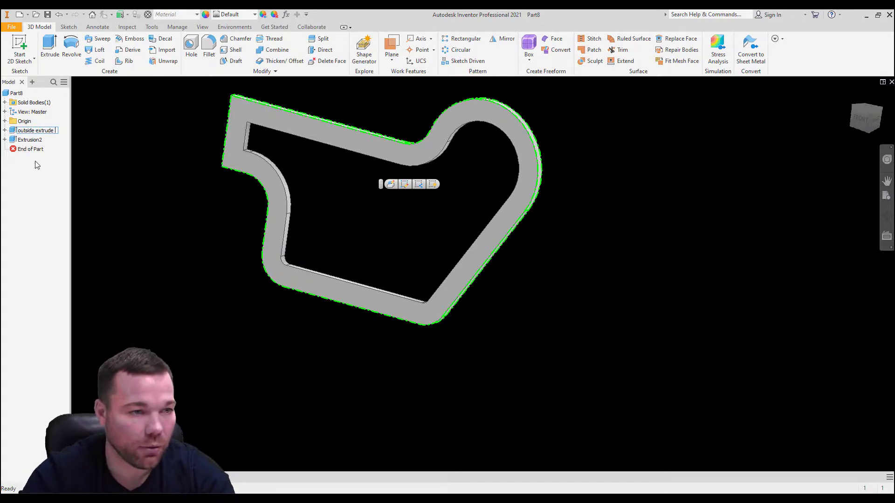
# Step: Rename the second extrusion, which removes the plate's interior, as inside cut
pyautogui.doubleClick(30, 140)
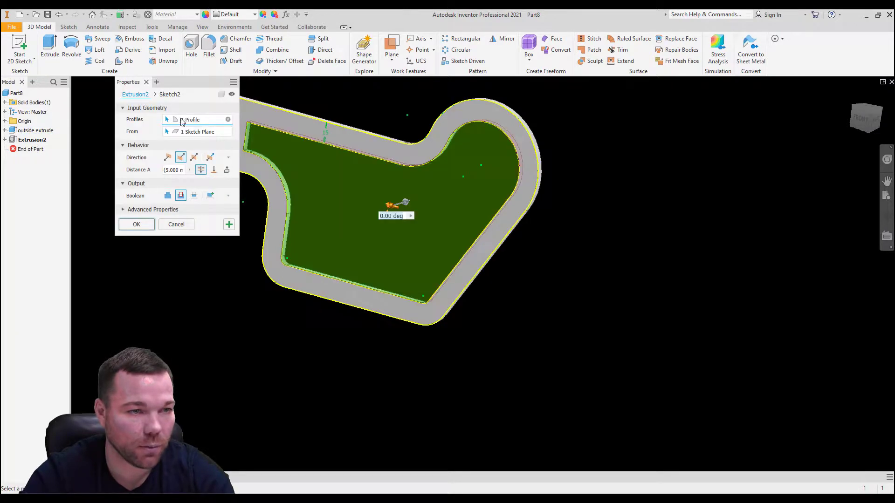
pyautogui.press('Escape')
pyautogui.click(40, 141)
pyautogui.click(35, 141)
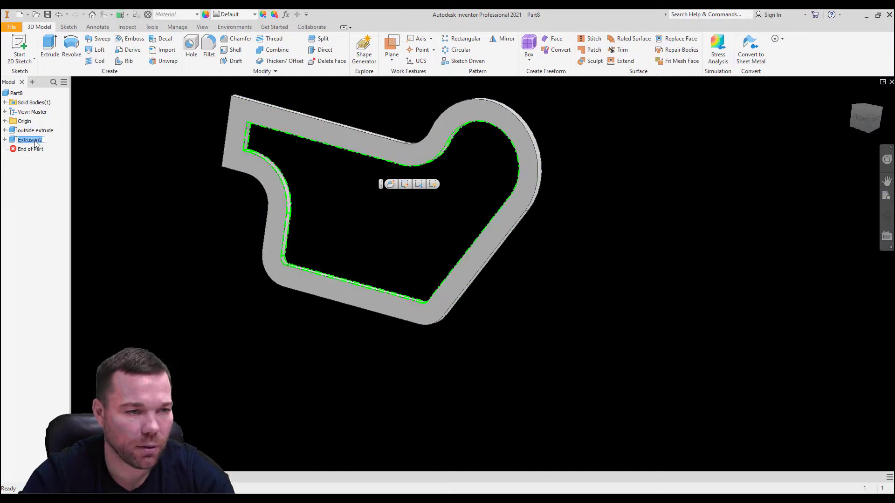
pyautogui.write('inside cut')
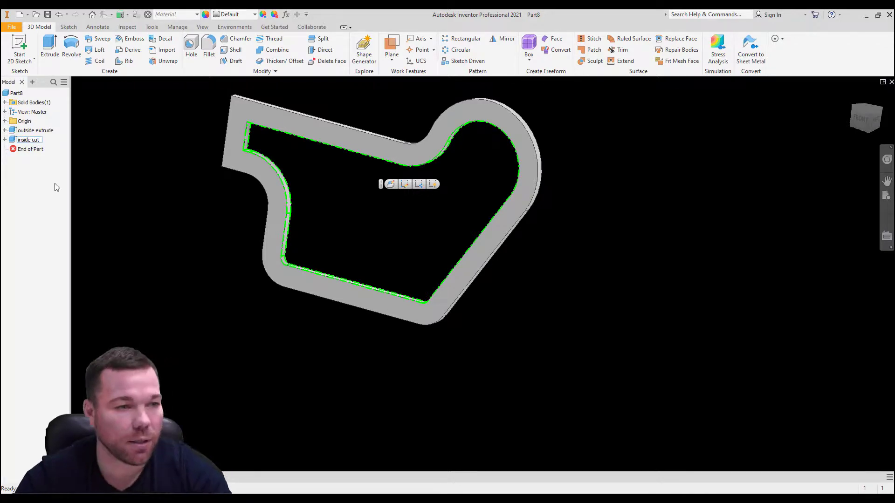
pyautogui.click(55, 187)
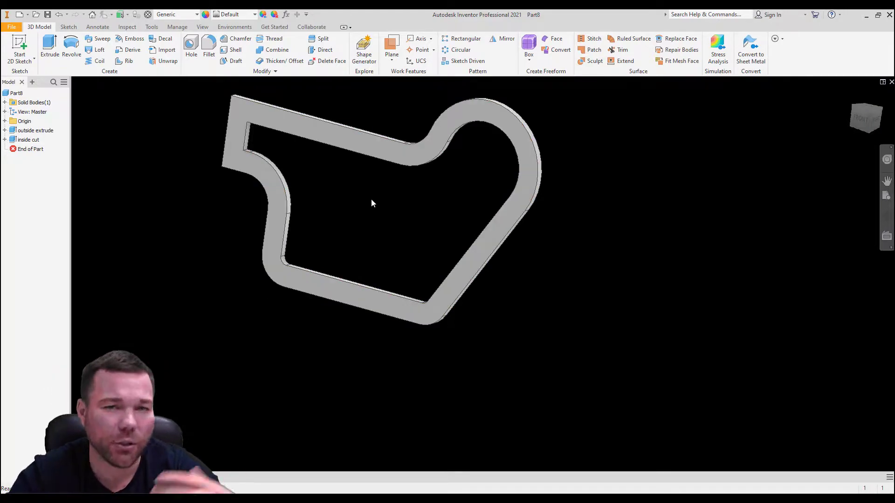
# Step: Expand the outside extrude feature and highlight its sketch to examine the profile's geometry and dimensions
pyautogui.click(5, 130)
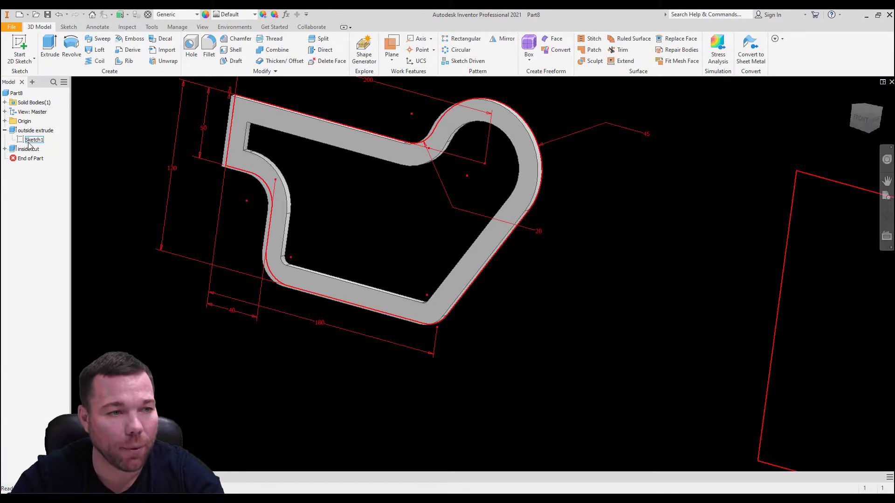
pyautogui.click(31, 140)
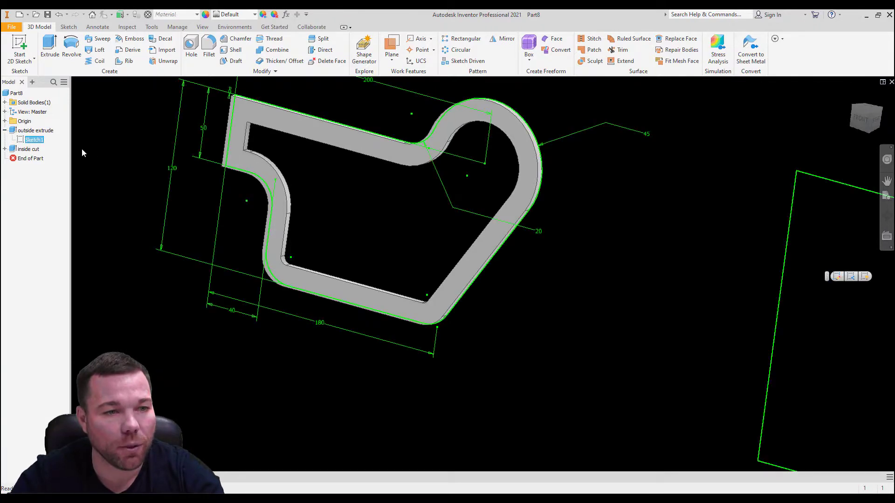
pyautogui.click(174, 173)
pyautogui.rightClick(32, 140)
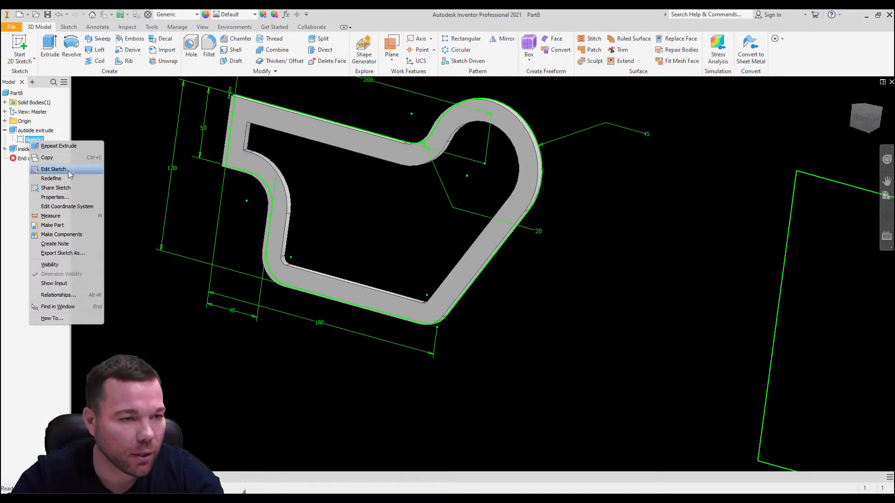
pyautogui.click(17, 130)
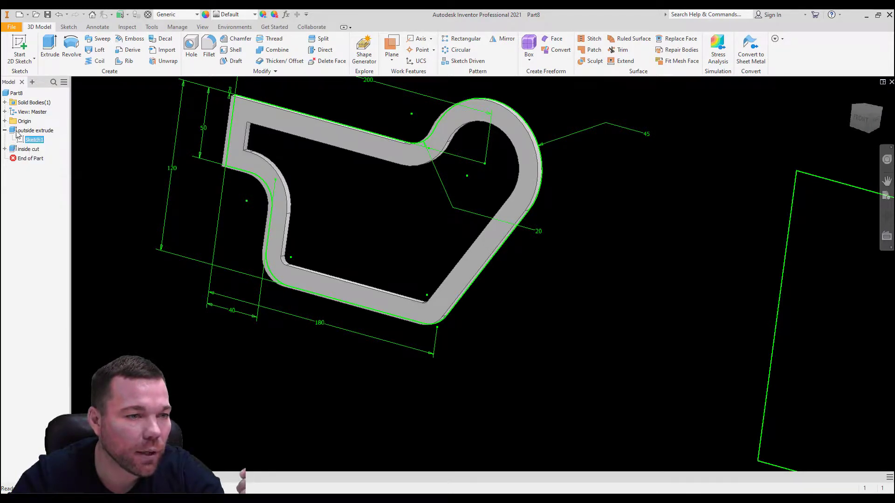
# Step: Set the overall height dimension of the outside extrude's profile to 150 mm directly on the model and update the part
pyautogui.rightClick(18, 130)
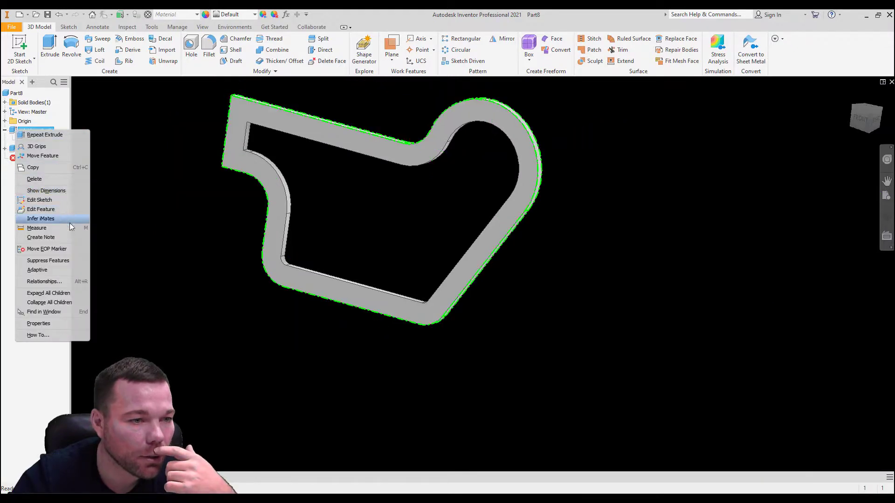
pyautogui.click(46, 191)
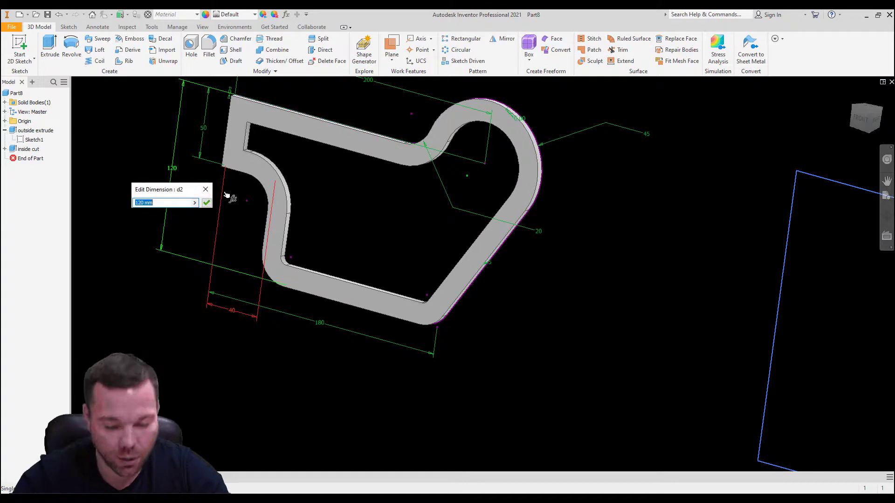
pyautogui.write('15')
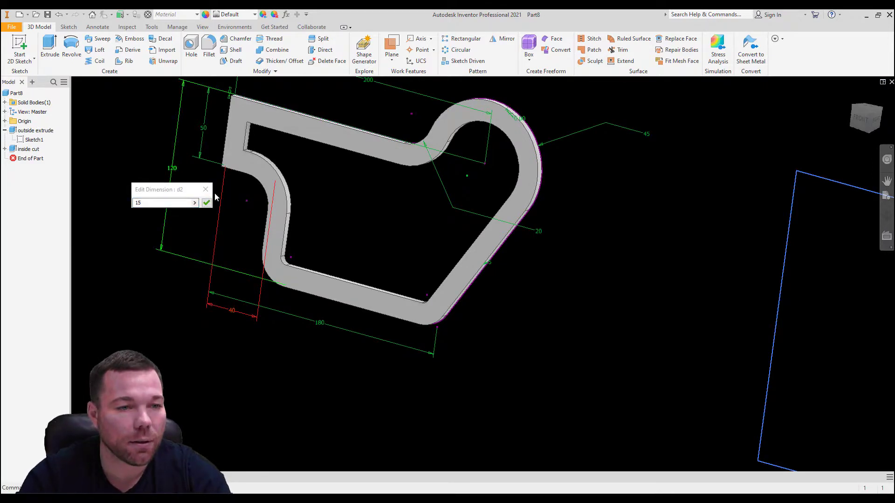
pyautogui.write('0')
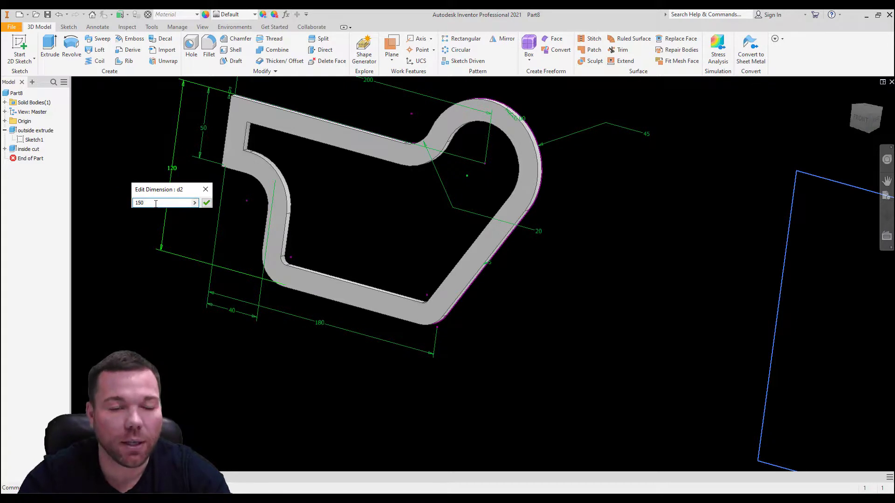
pyautogui.press('Return')
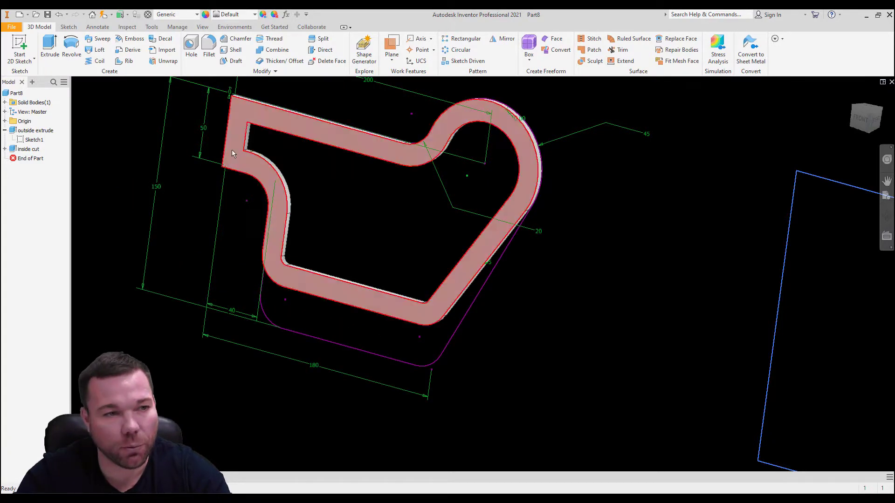
pyautogui.click(103, 17)
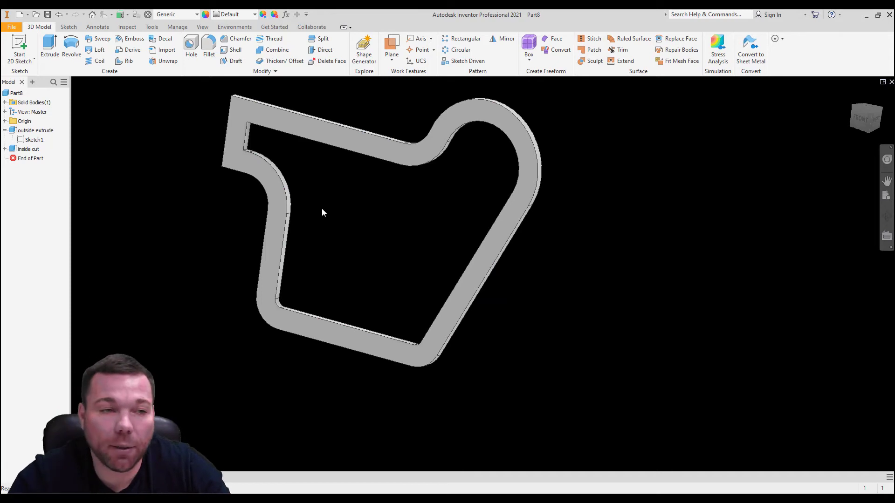
pyautogui.click(5, 131)
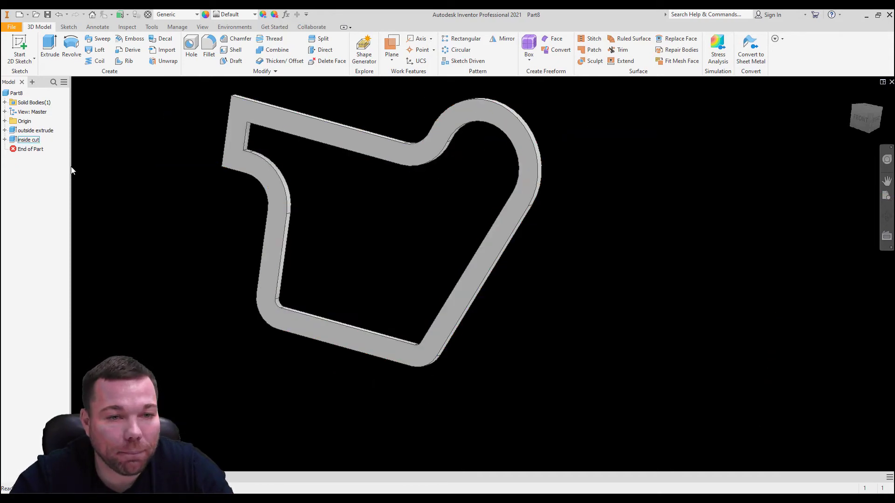